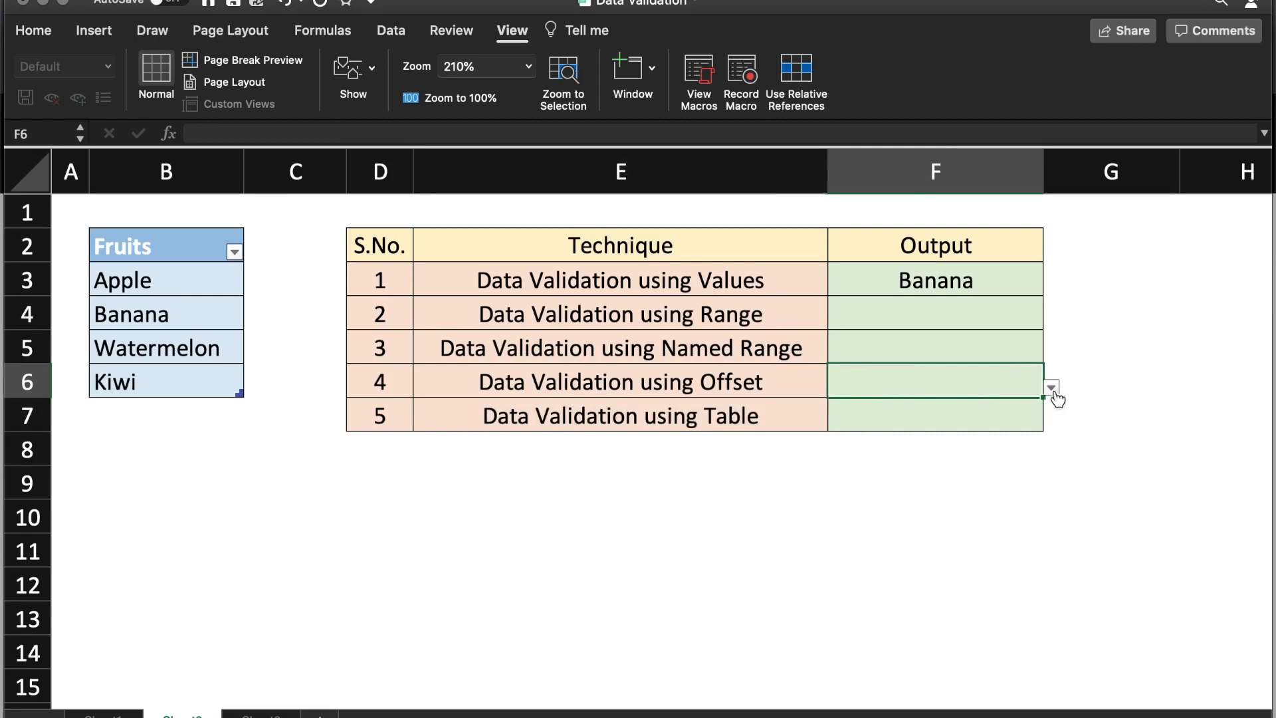
{"action": "left_click", "coordinate": [904, 449]}
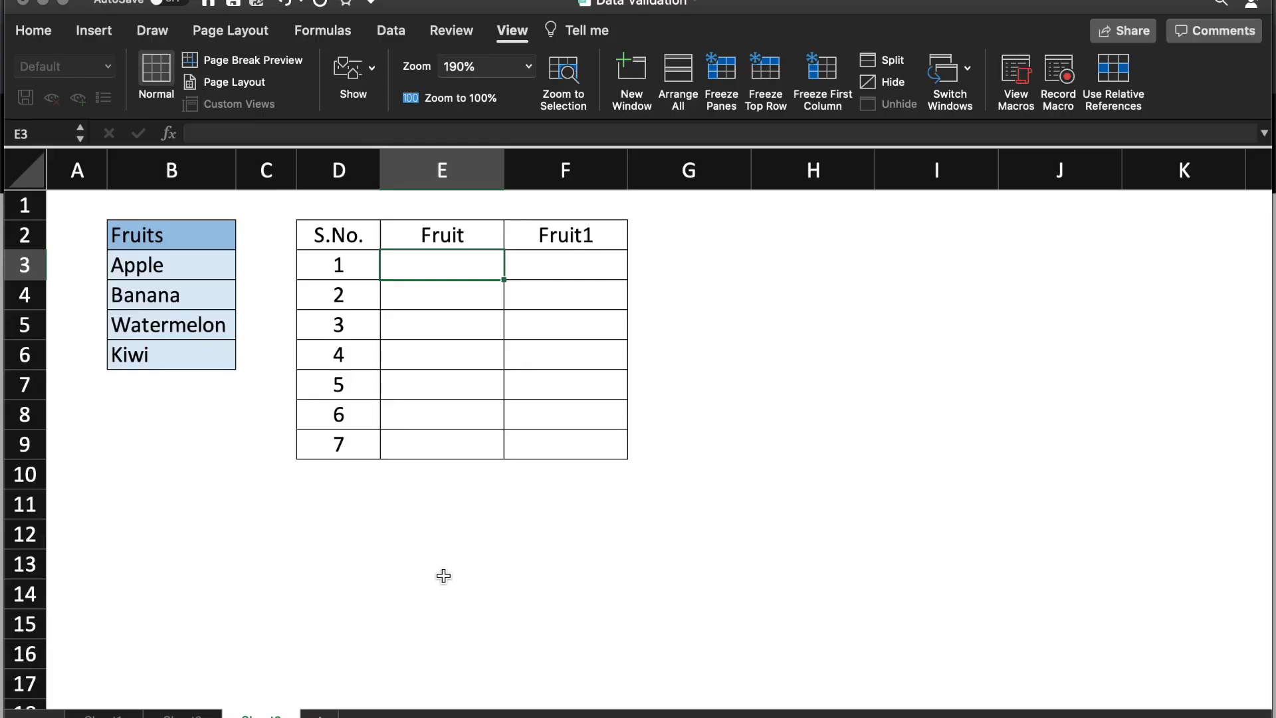
{"action": "left_click_drag", "start_coordinate": [442, 264], "coordinate": [441, 444]}
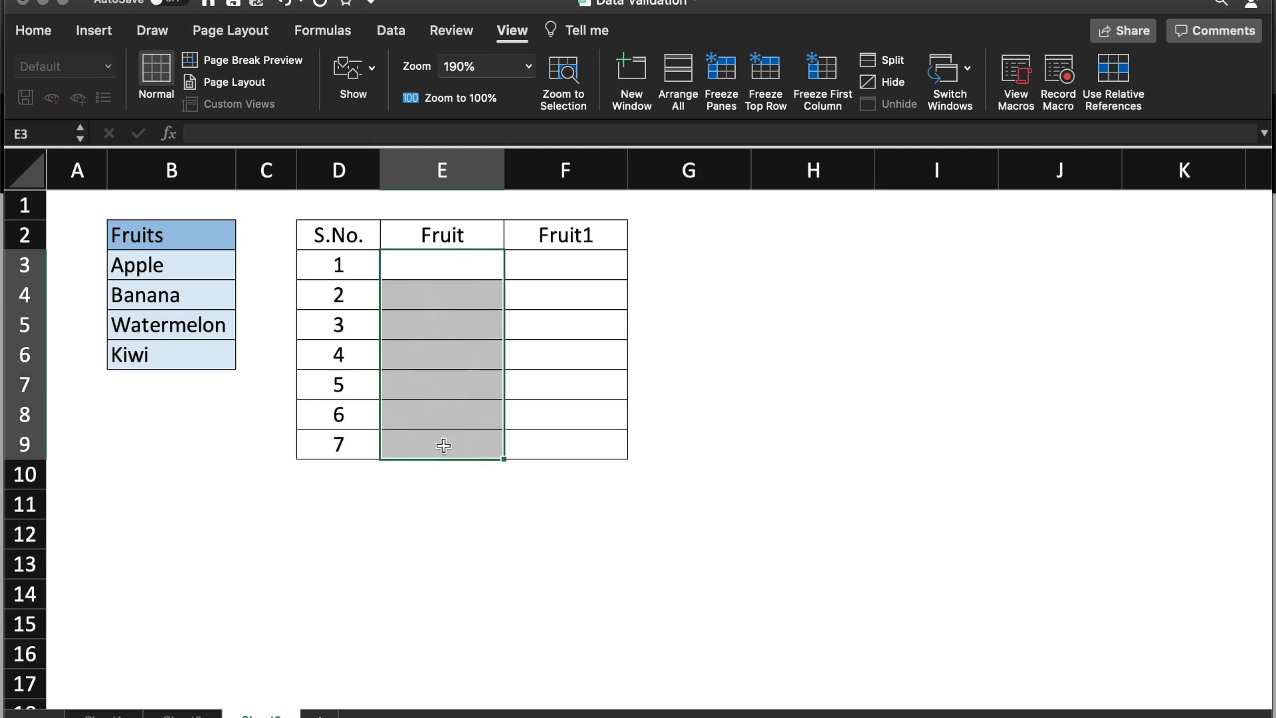
{"action": "left_click", "coordinate": [217, 269]}
{"action": "left_click_drag", "start_coordinate": [218, 268], "coordinate": [210, 342]}
{"action": "left_click", "coordinate": [436, 377]}
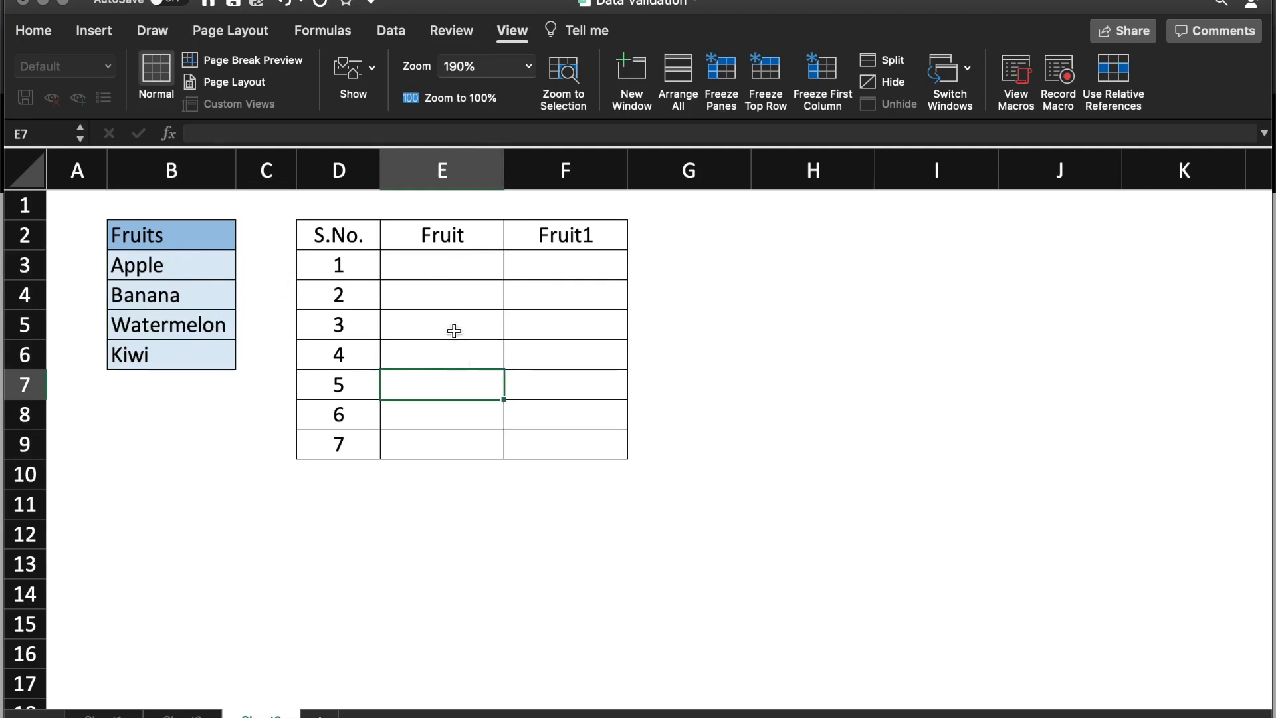
Enter Apple, Banana and Watermelon in the first three rows of the Fruit column, cells E3 to E5.
{"action": "left_click", "coordinate": [454, 268]}
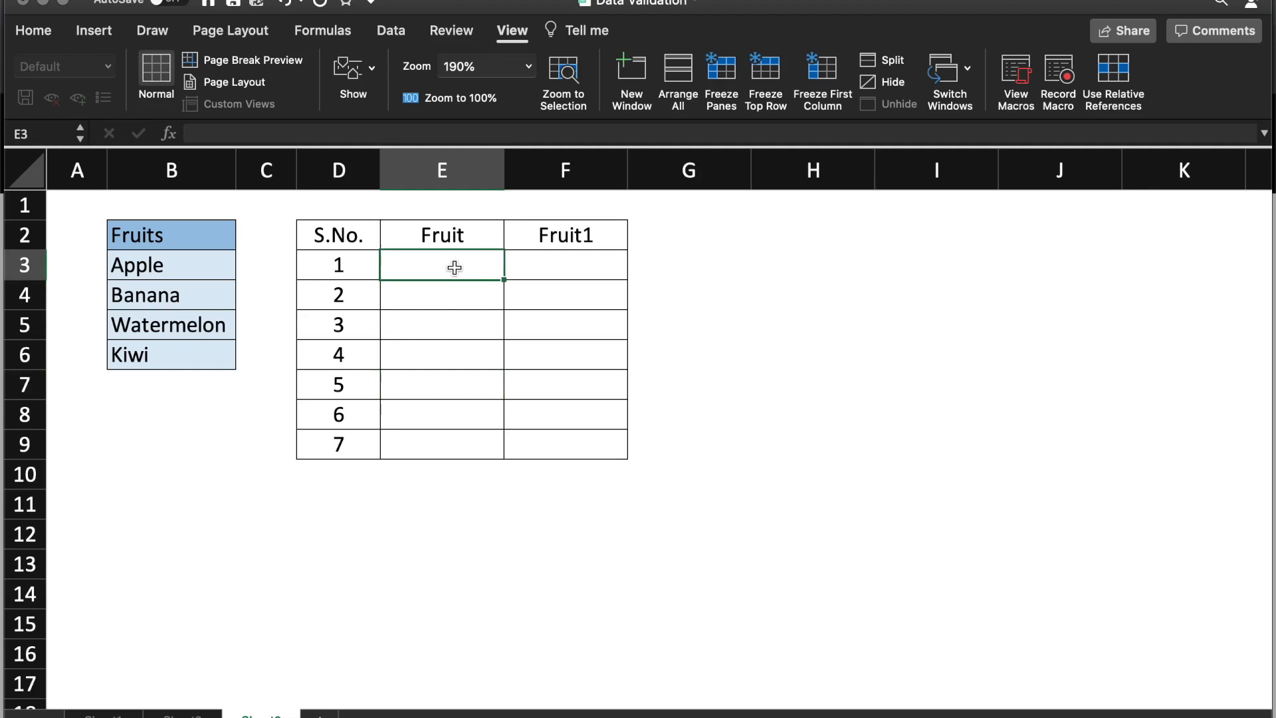
{"action": "type", "text": "Apple"}
{"action": "key", "text": "Return"}
{"action": "type", "text": "Banana"}
{"action": "key", "text": "Return"}
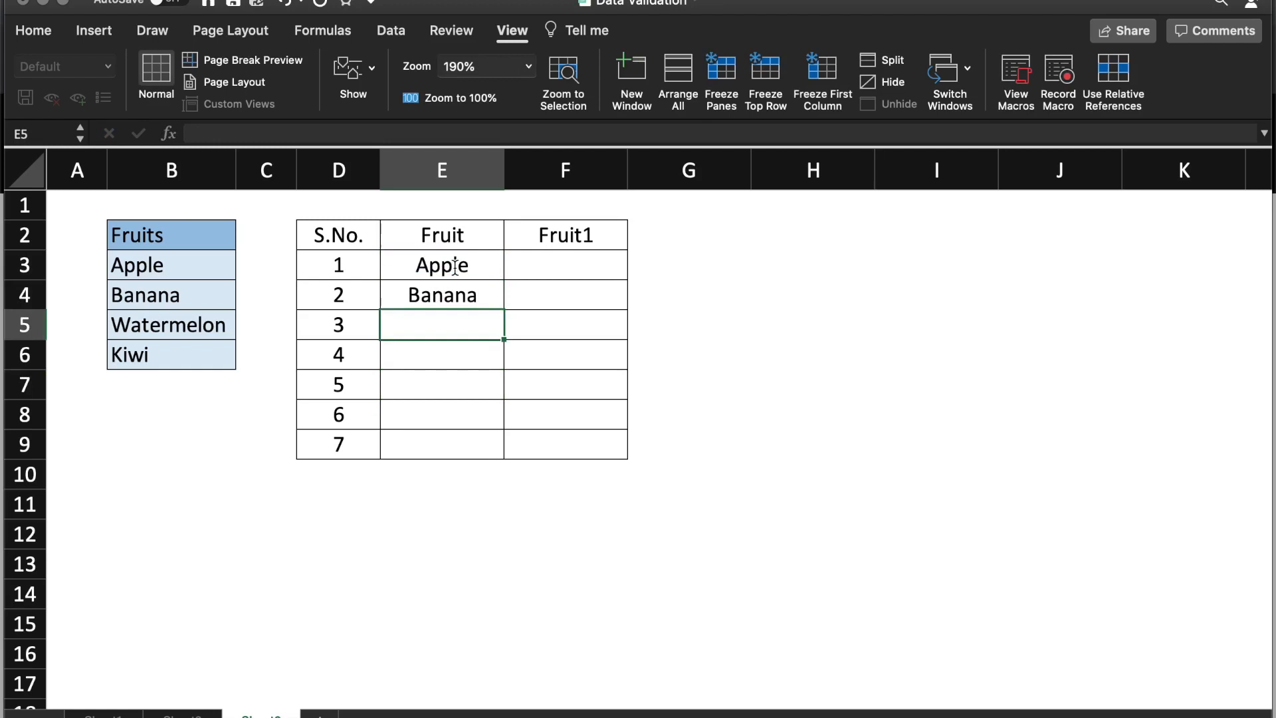
{"action": "type", "text": "Waterm"}
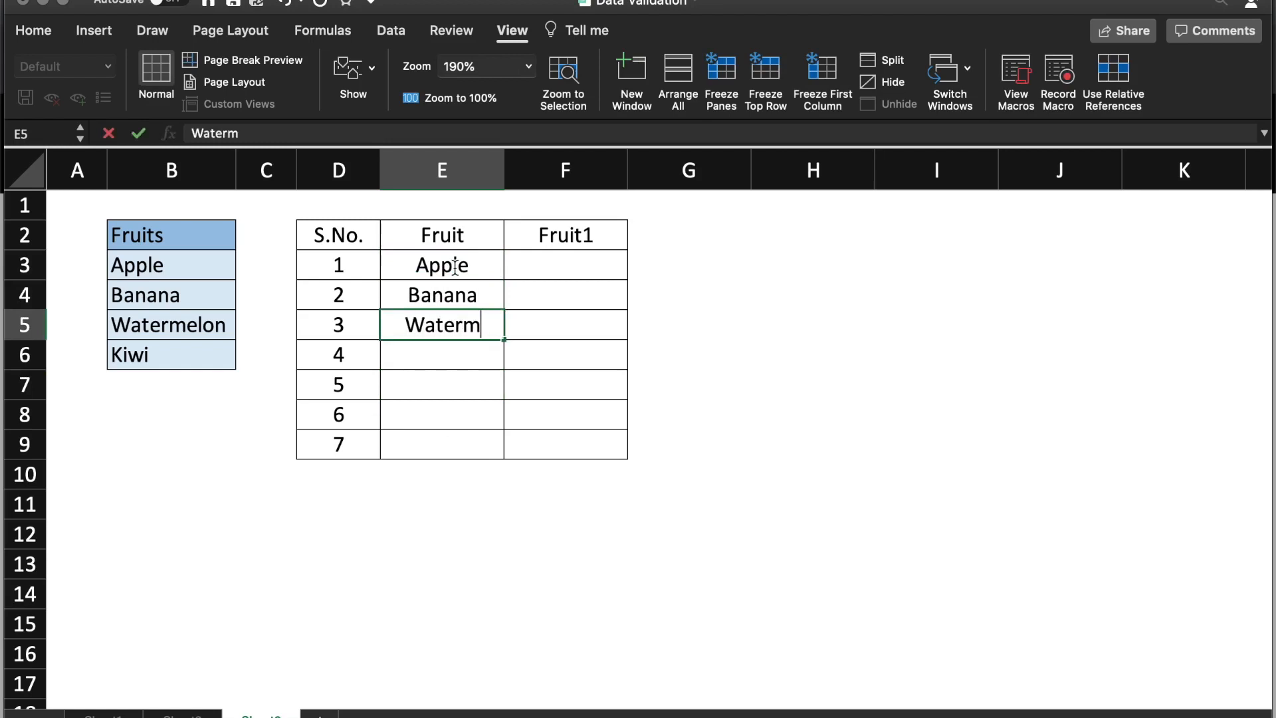
{"action": "type", "text": "elon"}
{"action": "key", "text": "Return"}
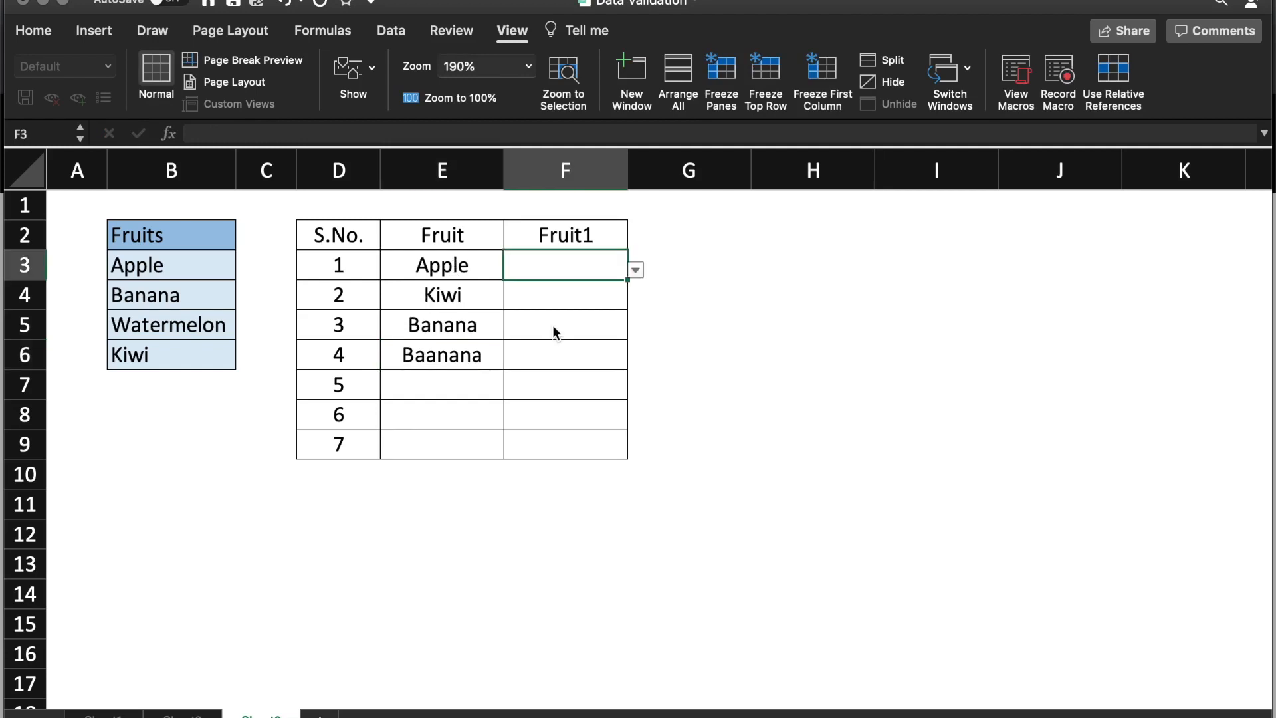
Fill the Fruit1 column from its drop-down lists with Watermelon in F3, Banana in F4 and Kiwi in F5.
{"action": "left_click", "coordinate": [636, 269]}
{"action": "left_click", "coordinate": [541, 330]}
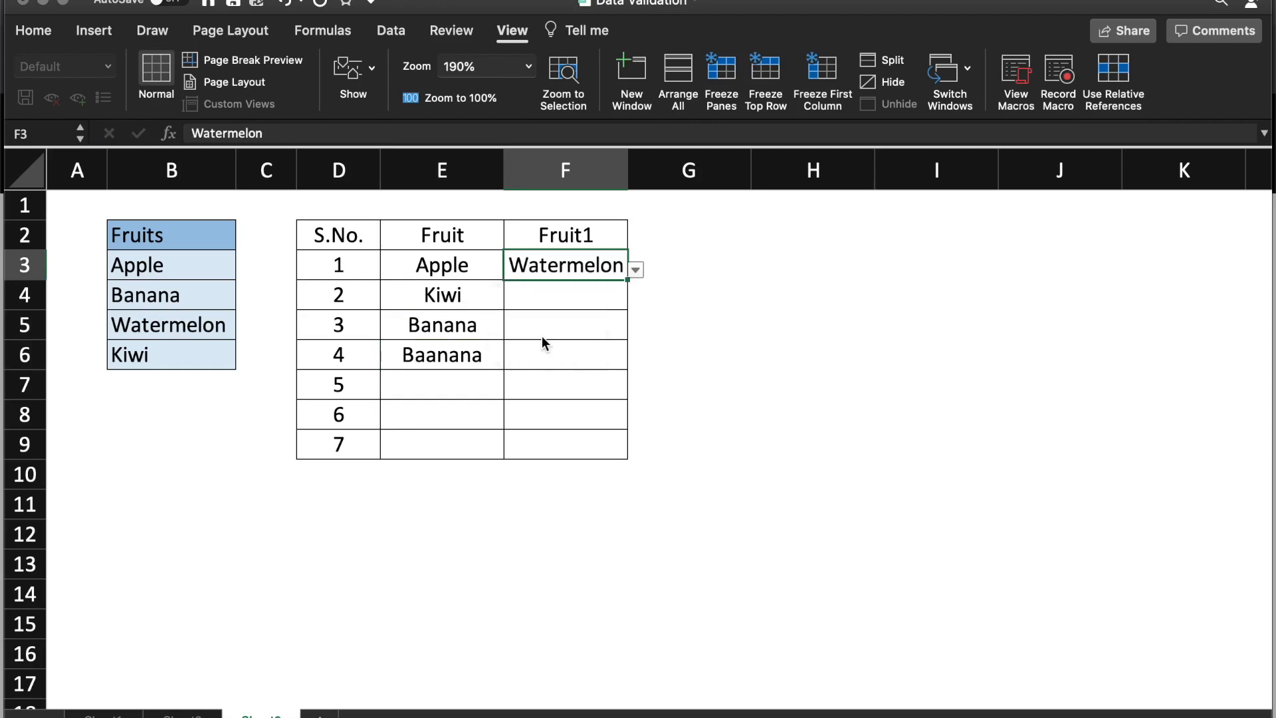
{"action": "left_click", "coordinate": [594, 292]}
{"action": "left_click_drag", "start_coordinate": [182, 259], "coordinate": [168, 346]}
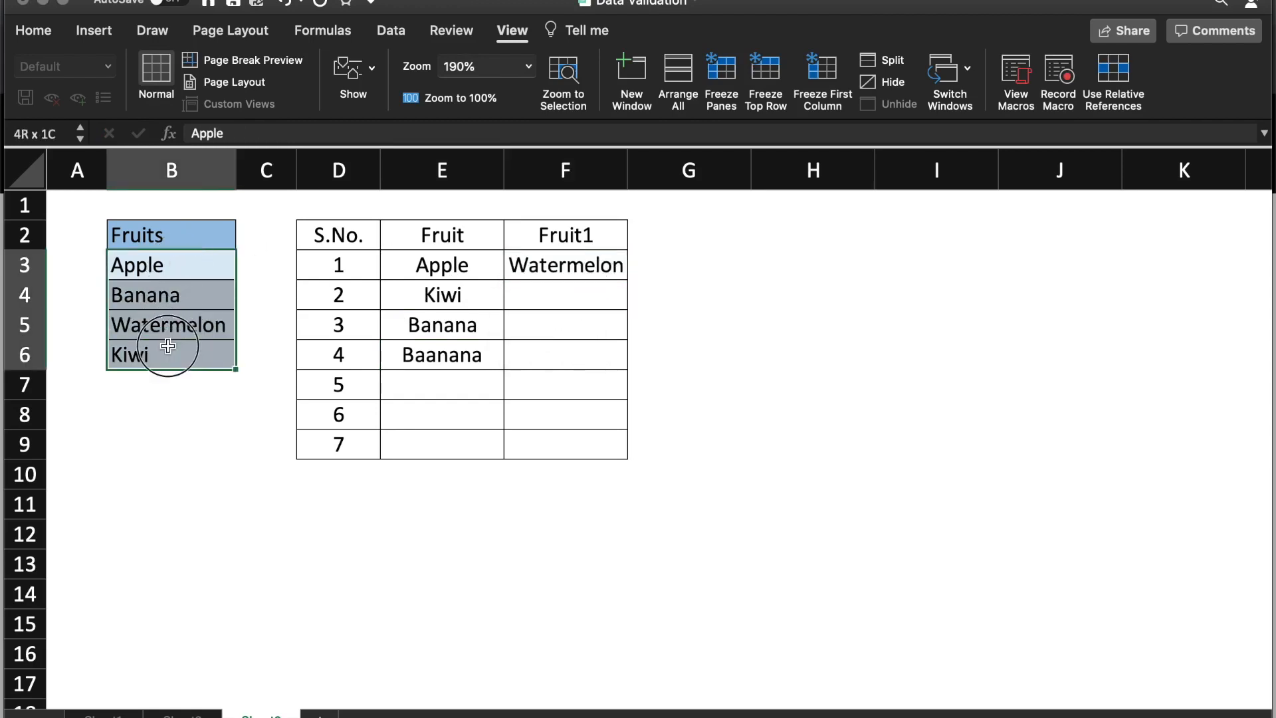
{"action": "left_click", "coordinate": [584, 294]}
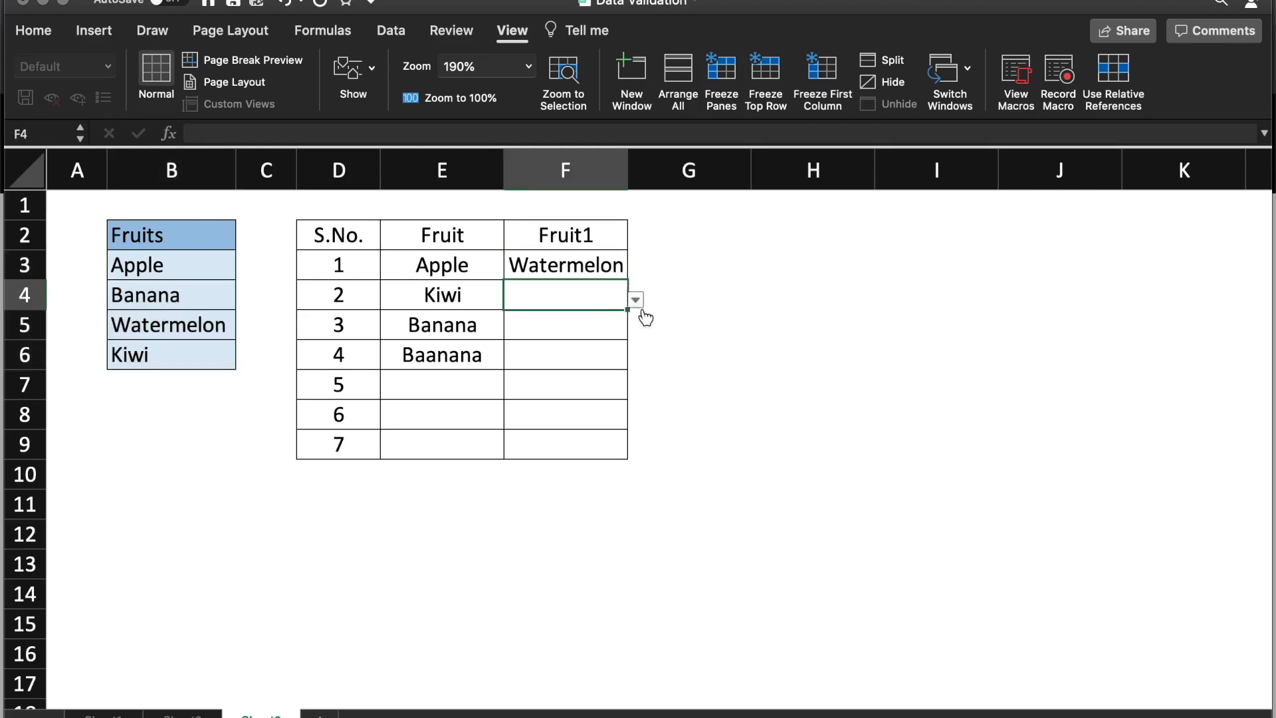
{"action": "left_click", "coordinate": [636, 302]}
{"action": "left_click", "coordinate": [545, 341]}
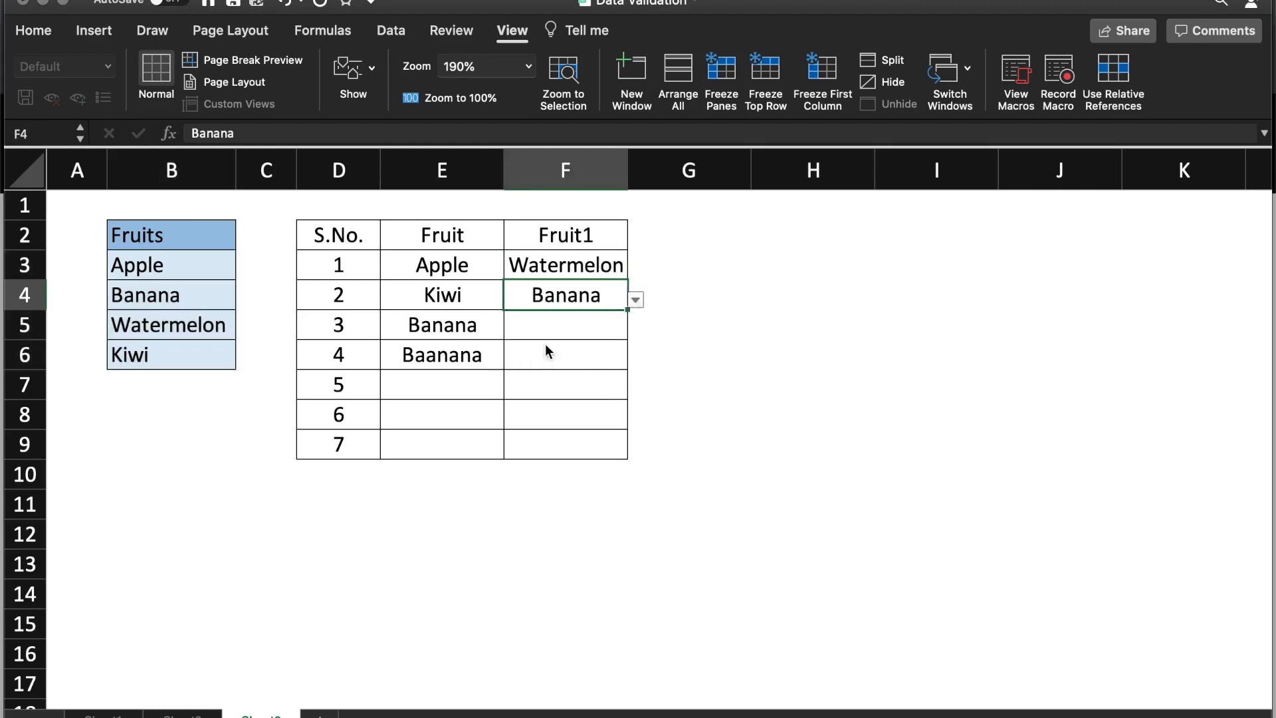
{"action": "left_click", "coordinate": [583, 330]}
{"action": "left_click", "coordinate": [635, 329]}
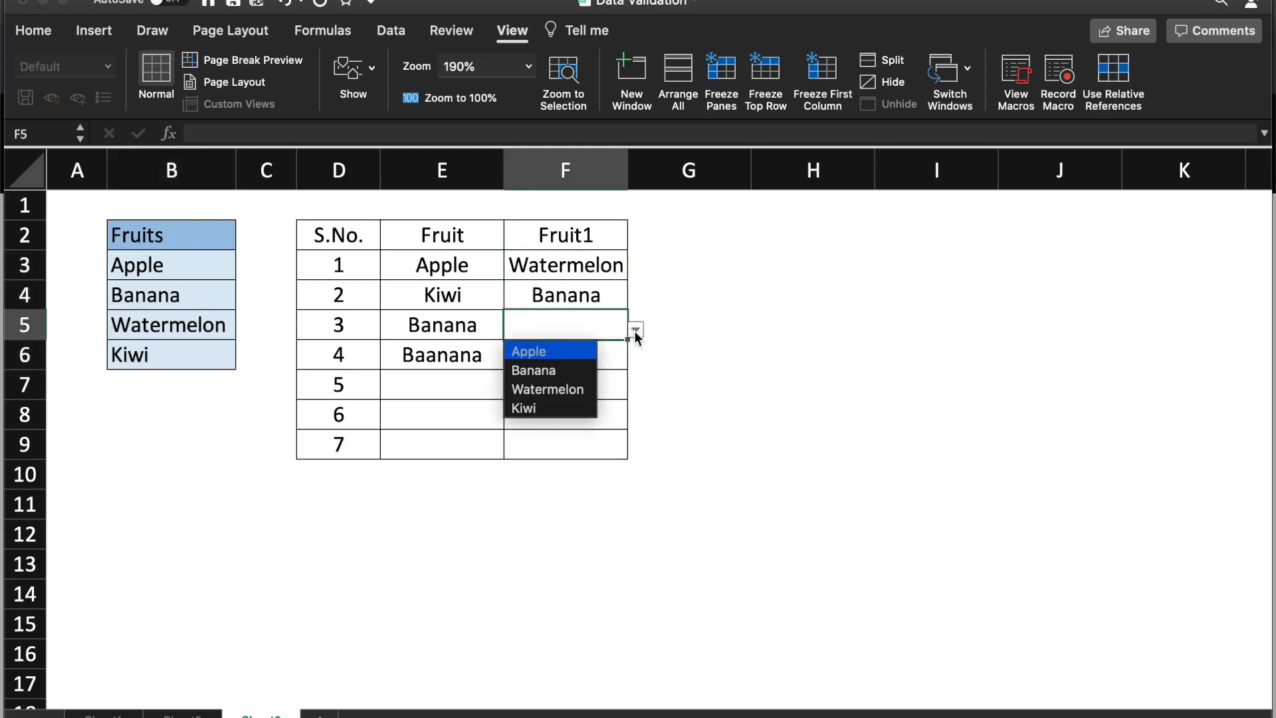
{"action": "left_click", "coordinate": [544, 407]}
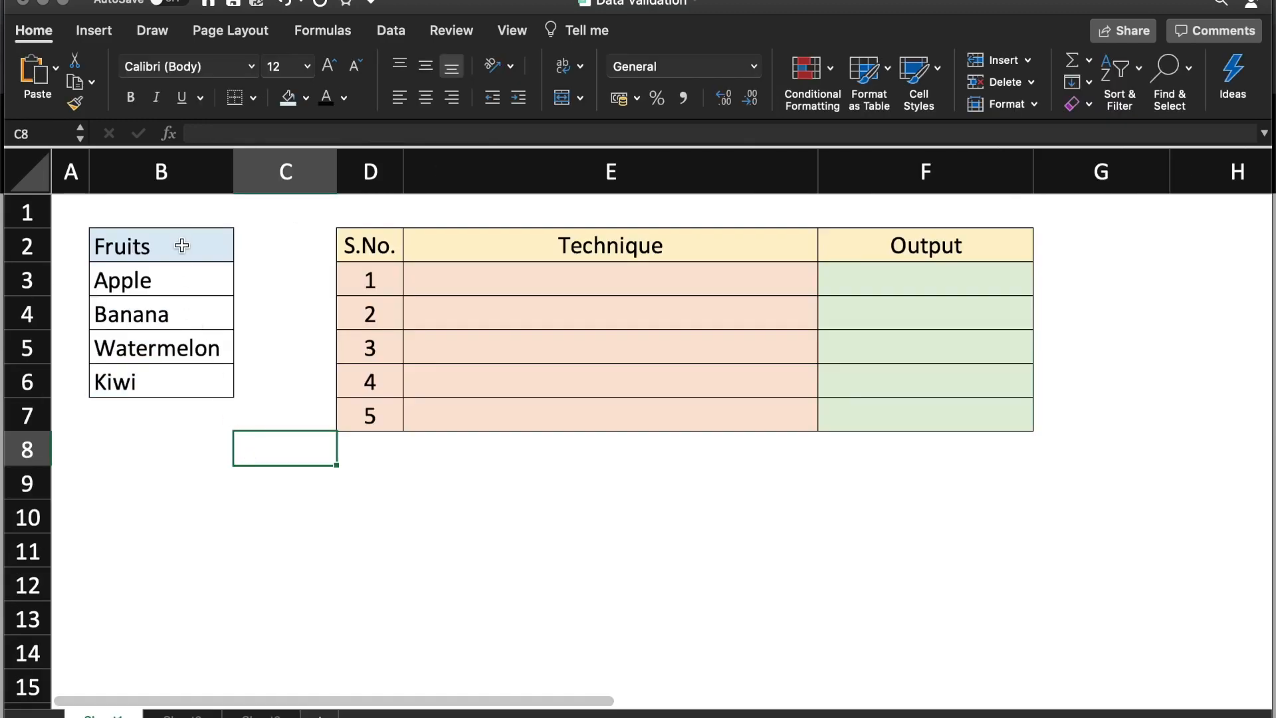
{"action": "left_click_drag", "start_coordinate": [182, 276], "coordinate": [176, 369]}
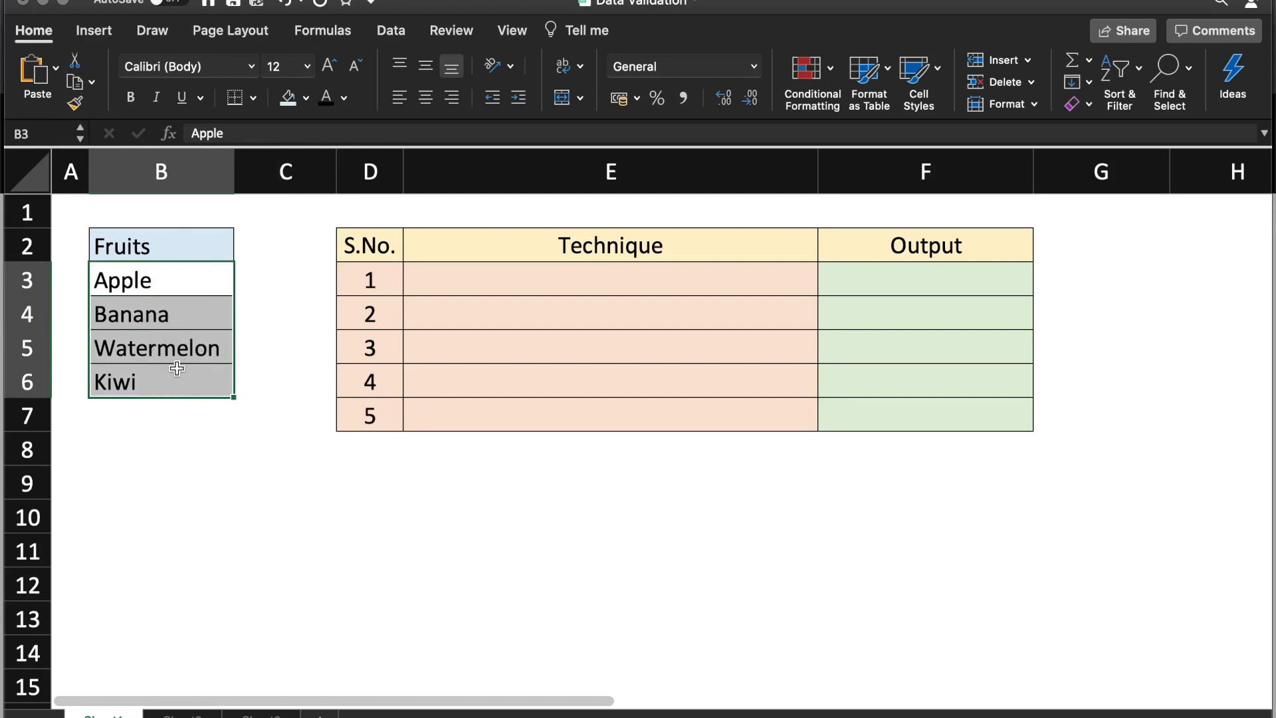
{"action": "left_click", "coordinate": [176, 382]}
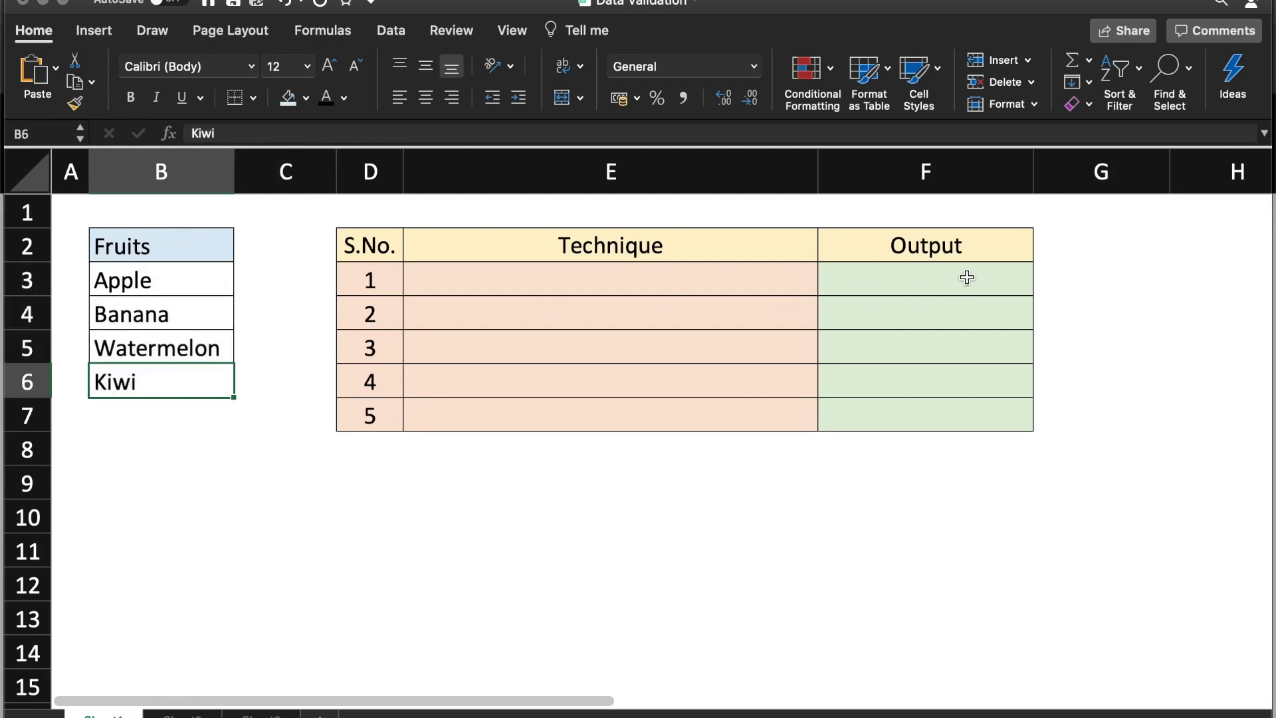
{"action": "left_click_drag", "start_coordinate": [109, 279], "coordinate": [123, 384]}
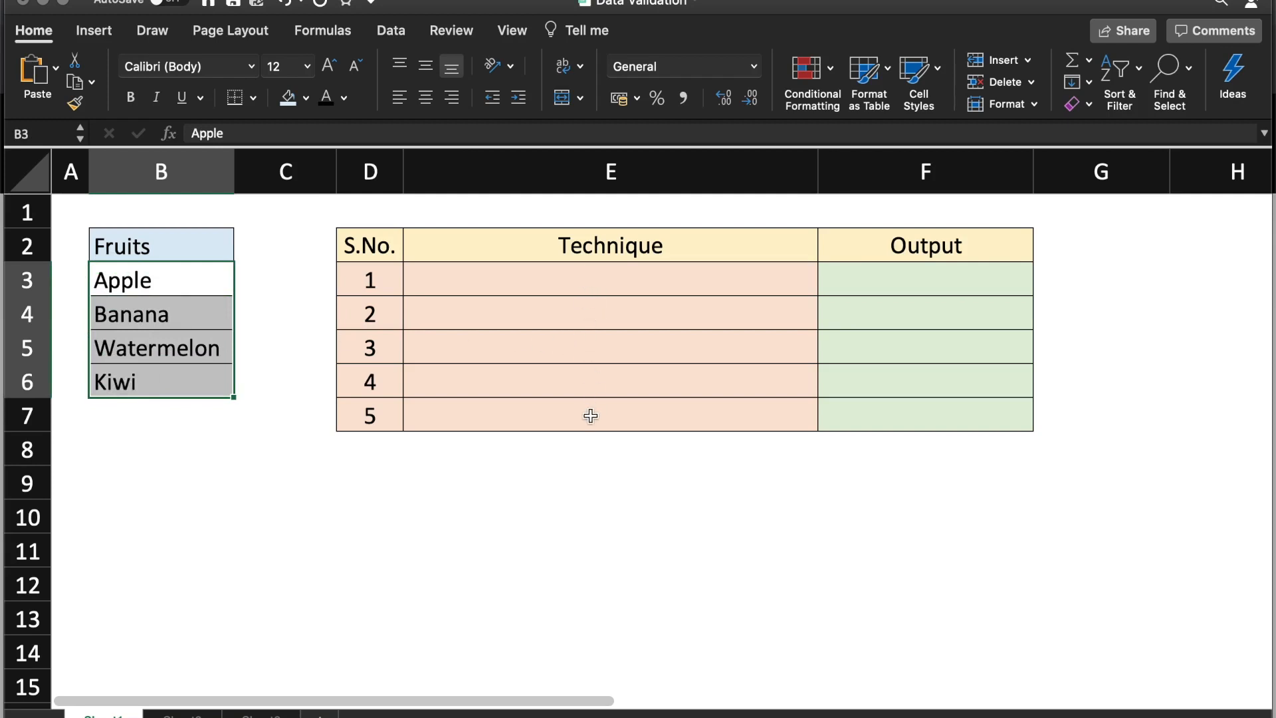
Enter "Data Validation using Values" as the first technique in cell E3.
{"action": "left_click", "coordinate": [504, 281]}
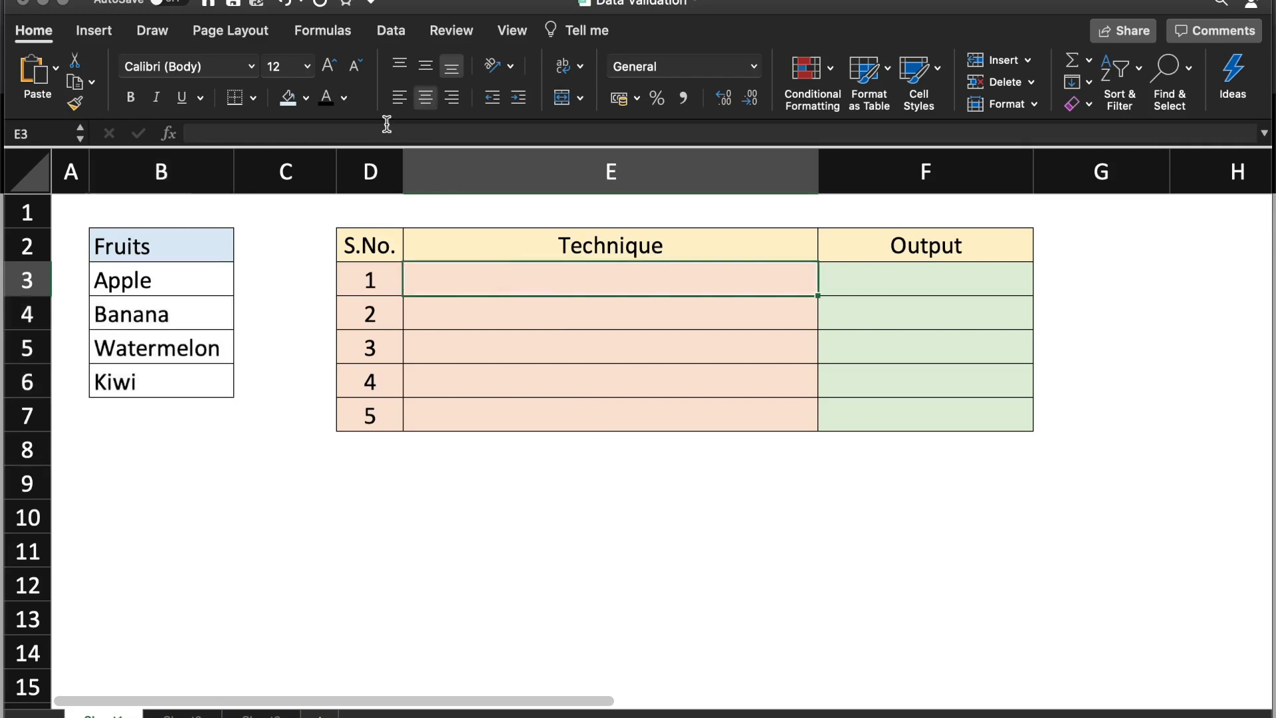
{"action": "type", "text": "Data Validation using Values"}
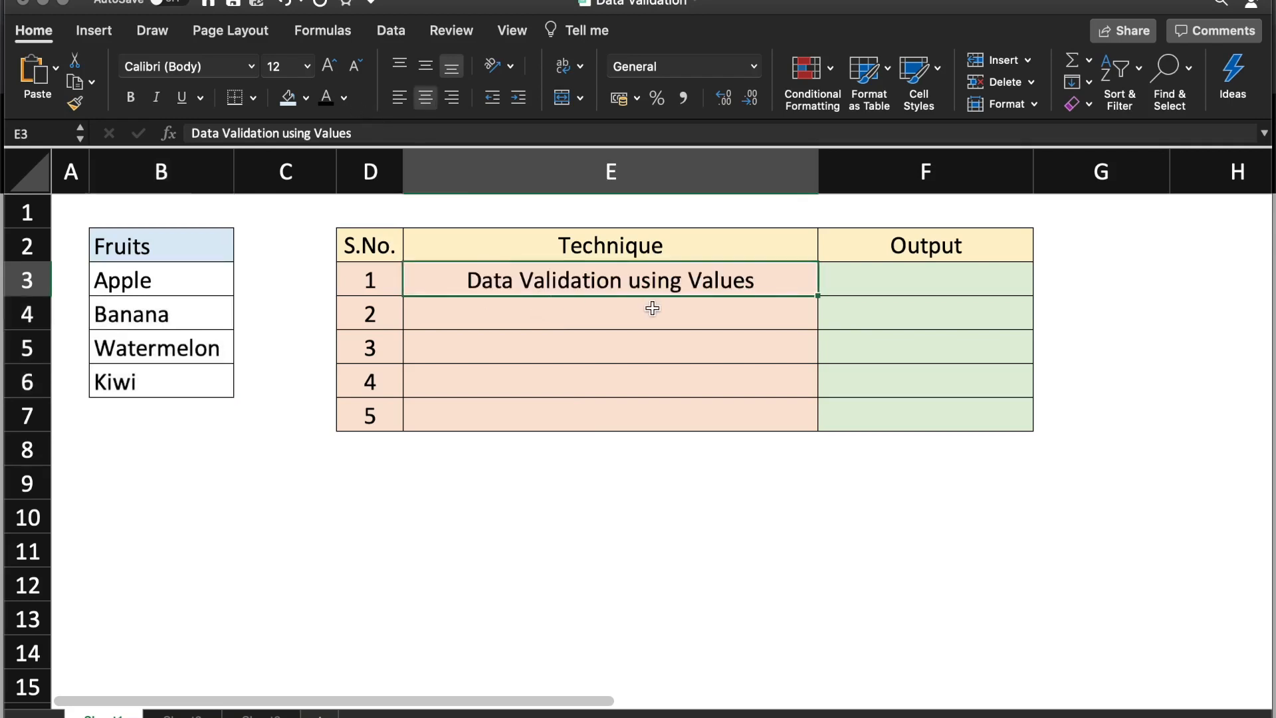
Apply List data validation to output cell F3 with the source values Apple,Banana,Watermelon,Kiwi.
{"action": "left_click", "coordinate": [909, 280]}
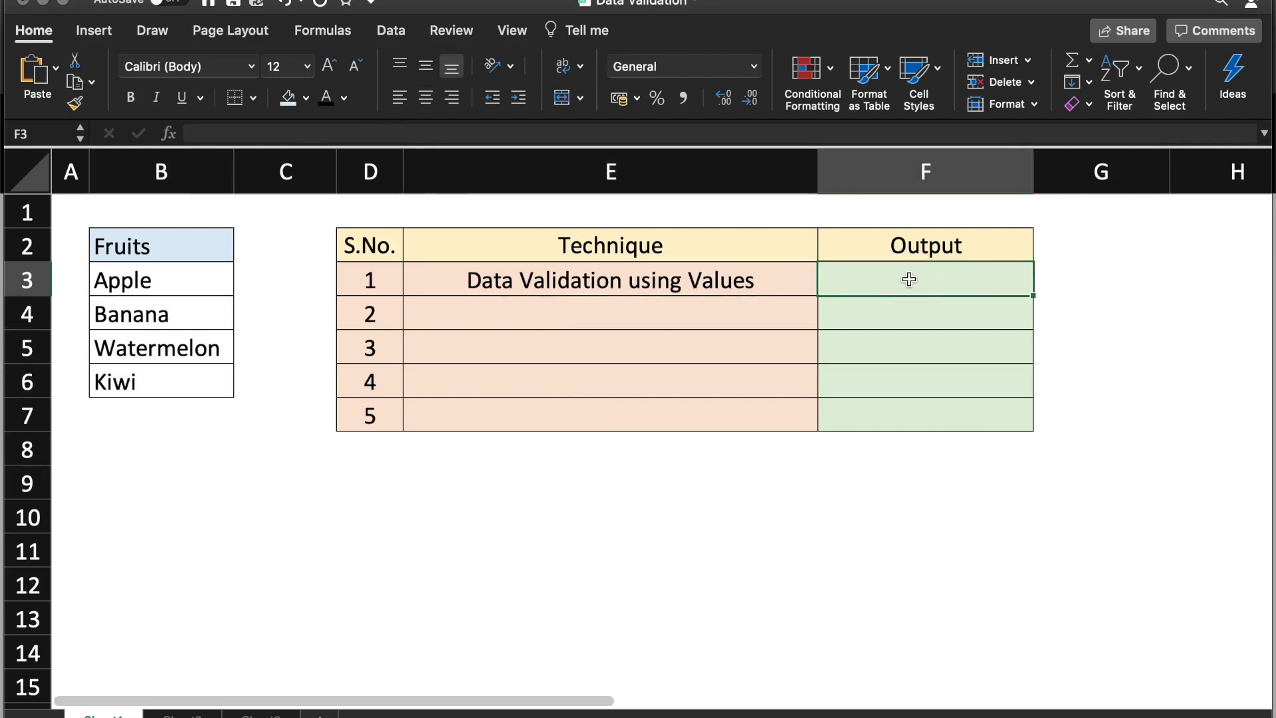
{"action": "left_click", "coordinate": [398, 33]}
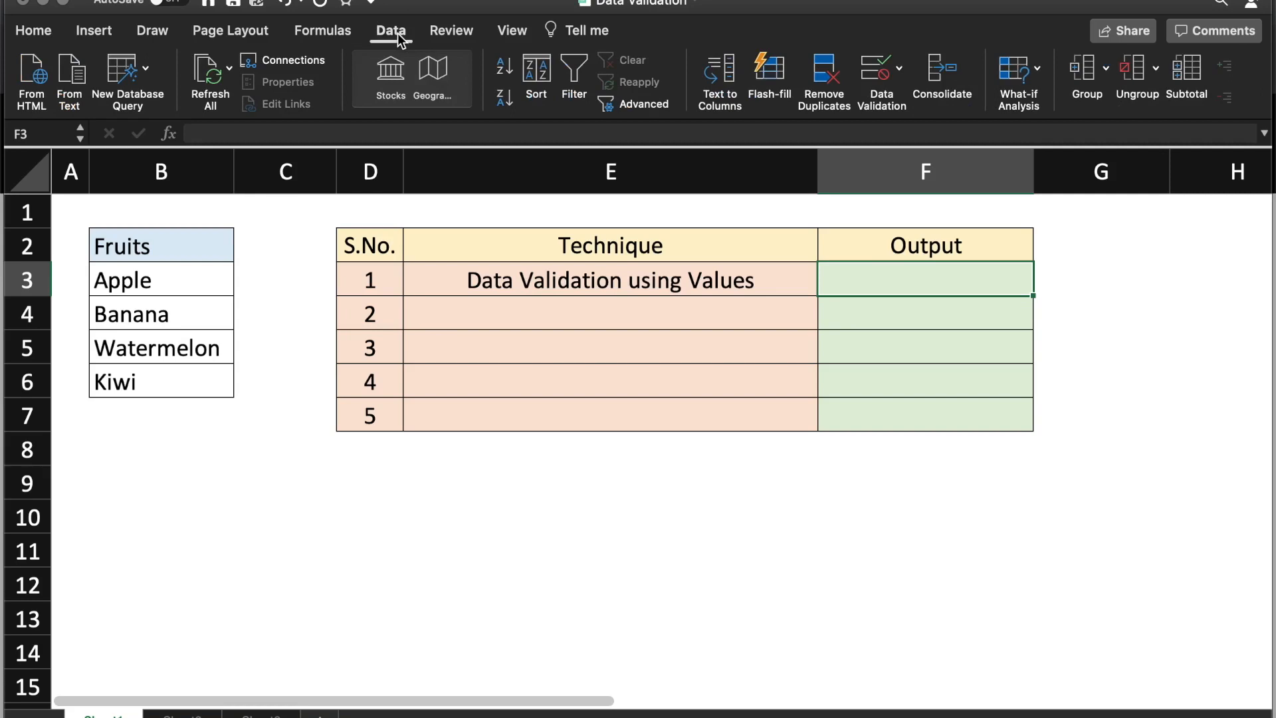
{"action": "left_click", "coordinate": [877, 73]}
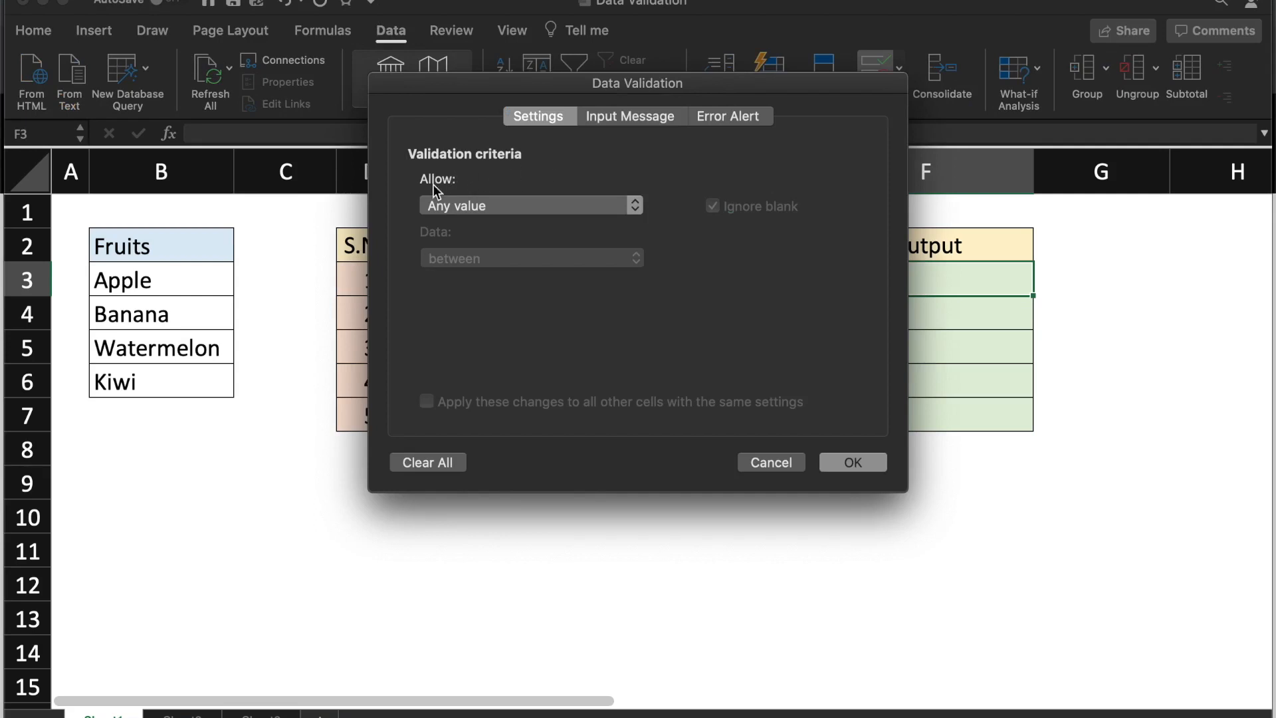
{"action": "left_click", "coordinate": [634, 207]}
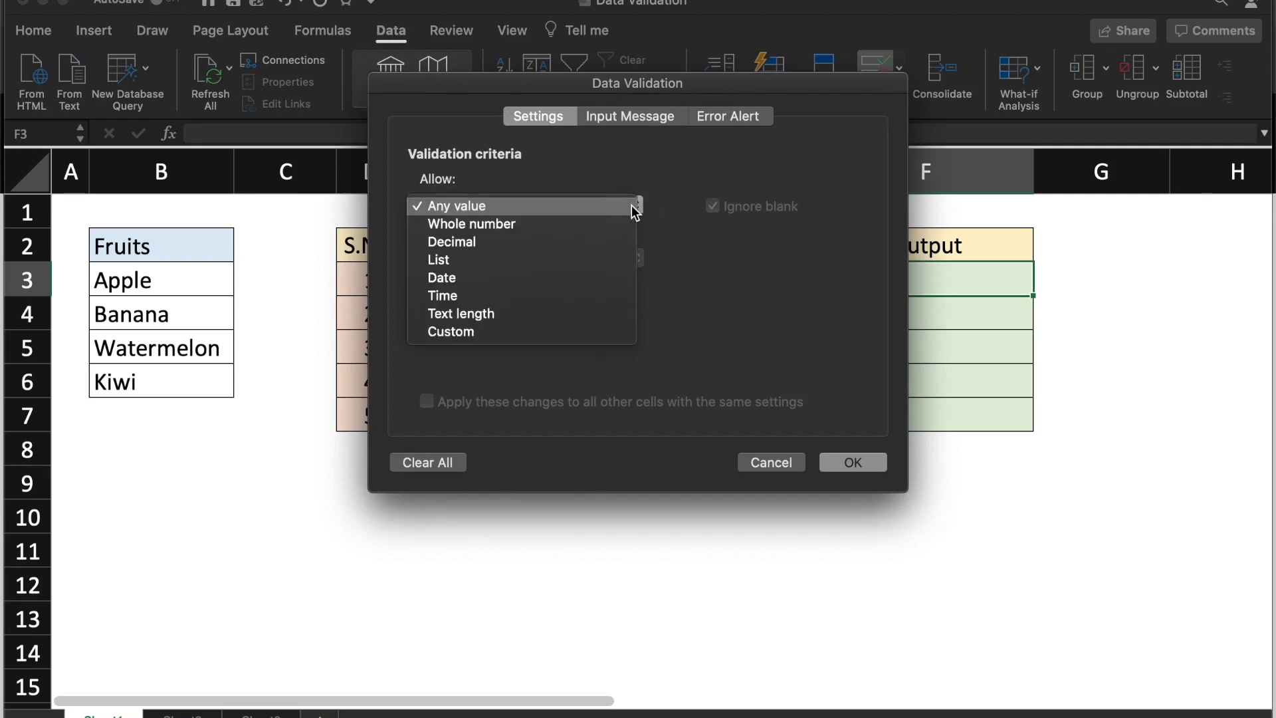
{"action": "left_click", "coordinate": [476, 253]}
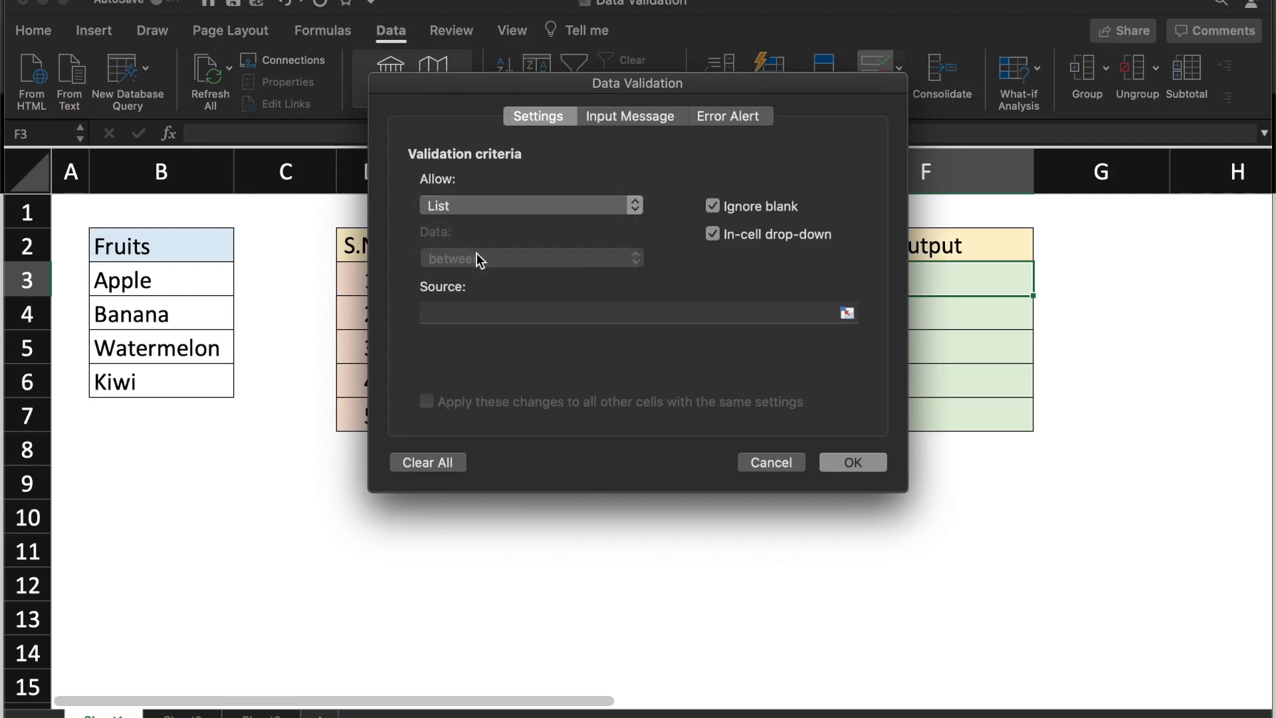
{"action": "left_click", "coordinate": [439, 313]}
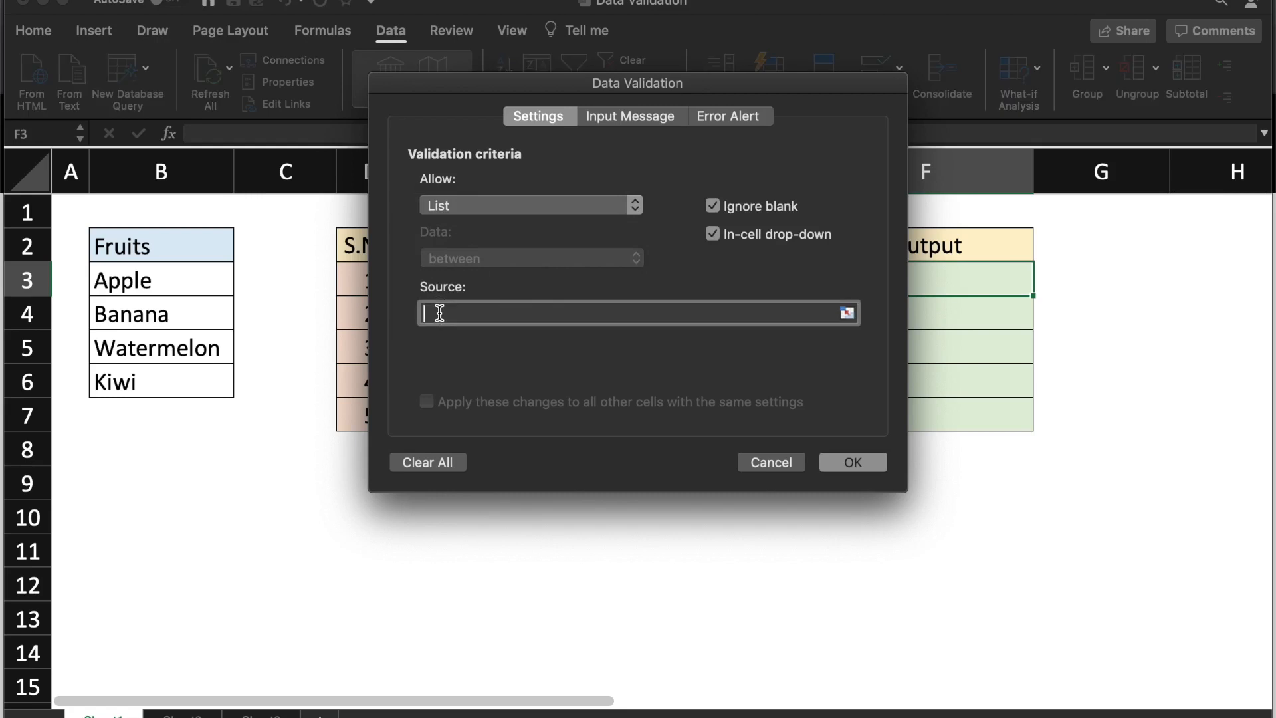
{"action": "type", "text": "Apple,Banana,Watermelo"}
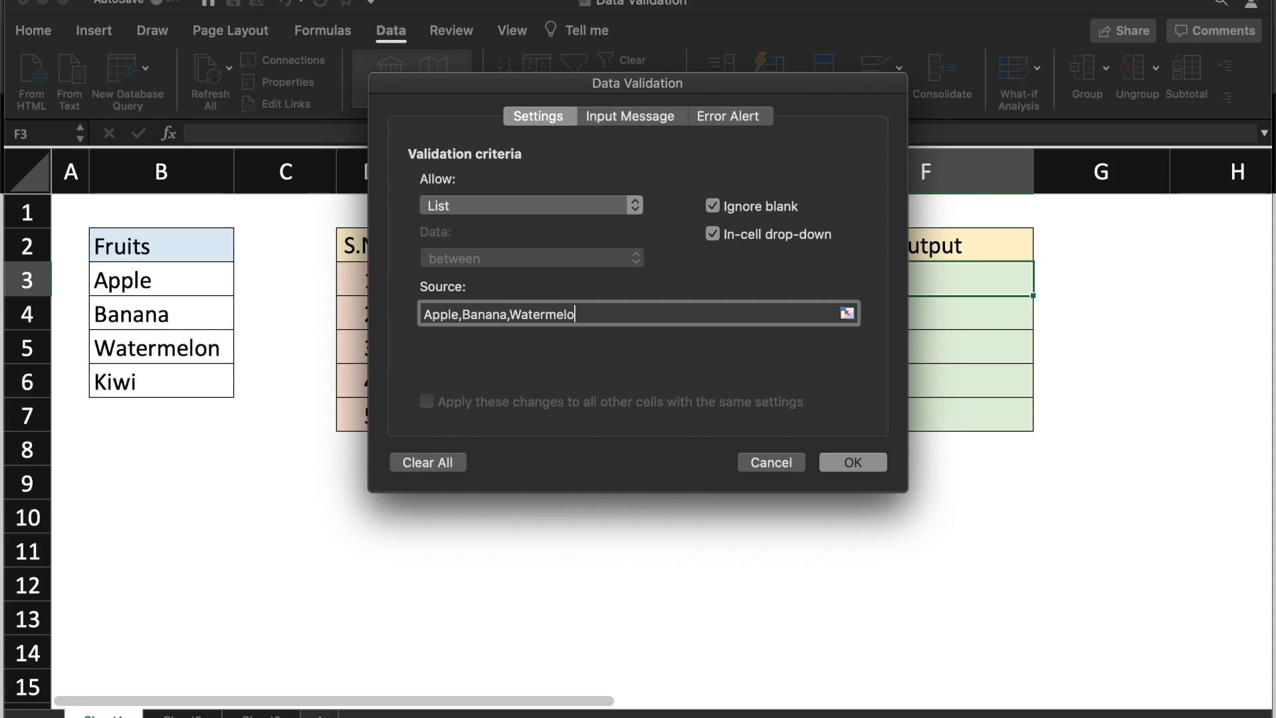
{"action": "type", "text": "n,Kiwi"}
{"action": "left_click", "coordinate": [841, 459]}
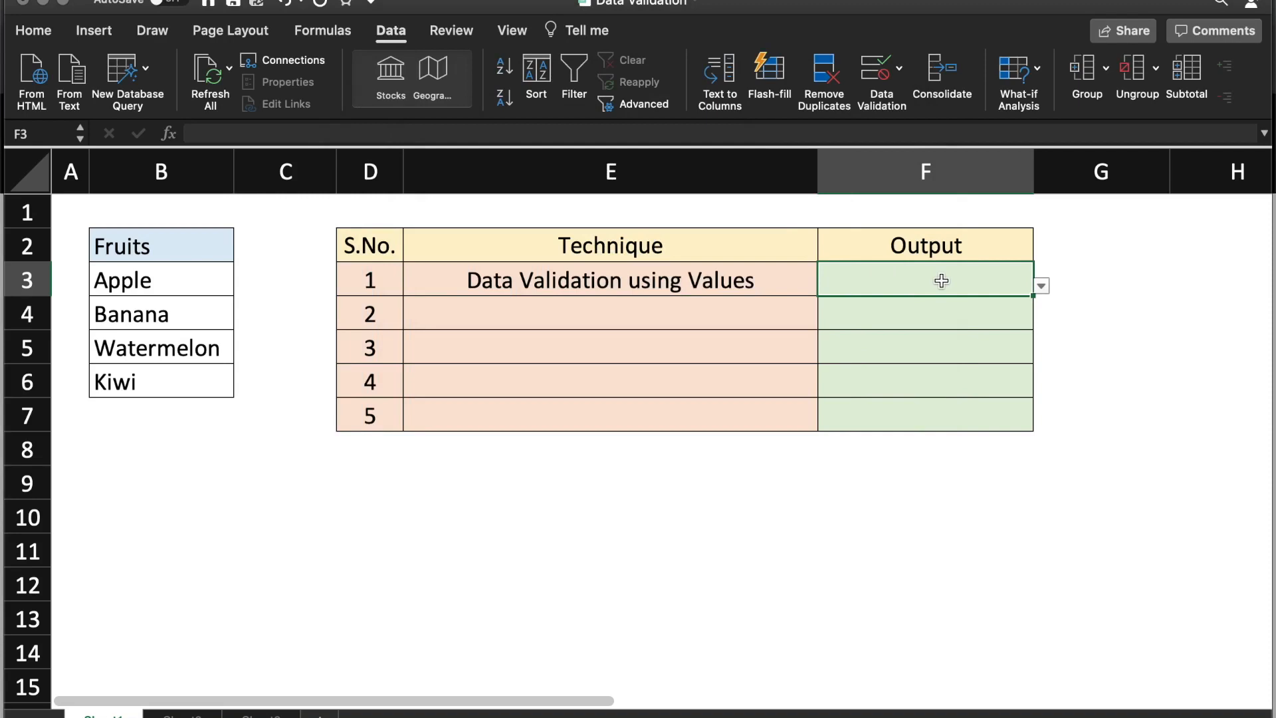
Test the drop-down list in F3 by choosing Watermelon and Apple, and finish with Banana selected.
{"action": "left_click", "coordinate": [1045, 289]}
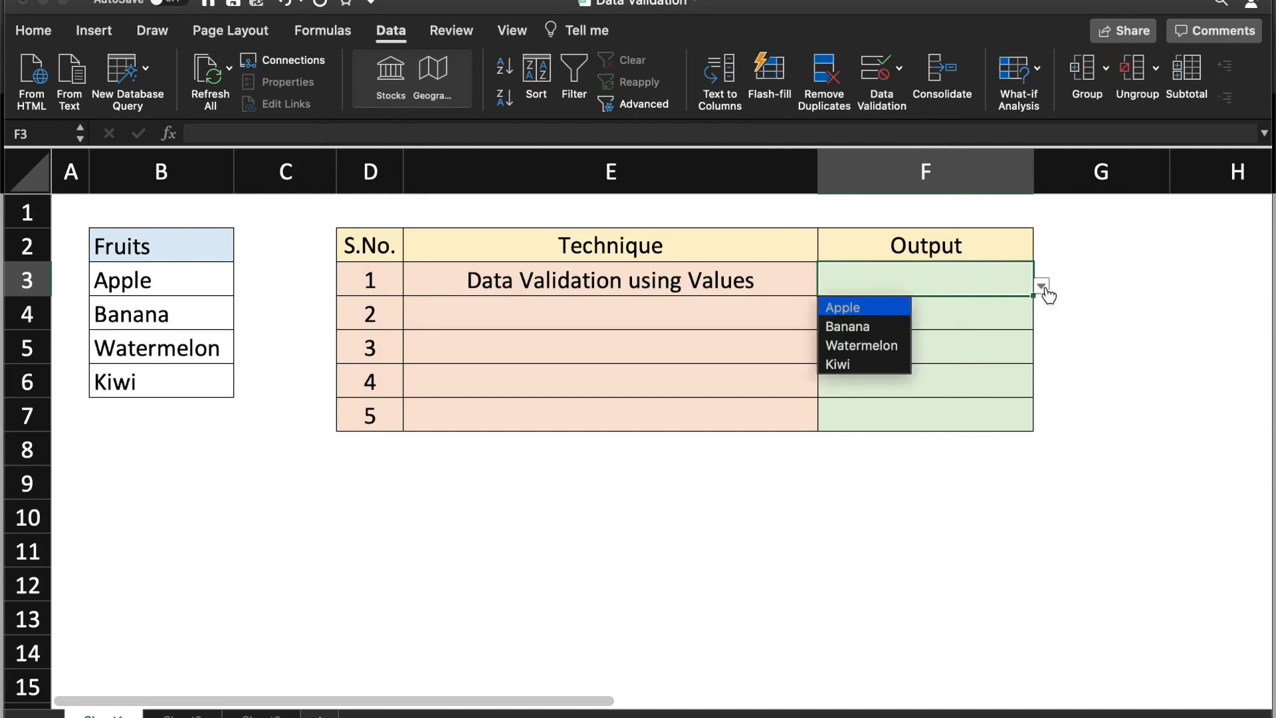
{"action": "left_click", "coordinate": [874, 350]}
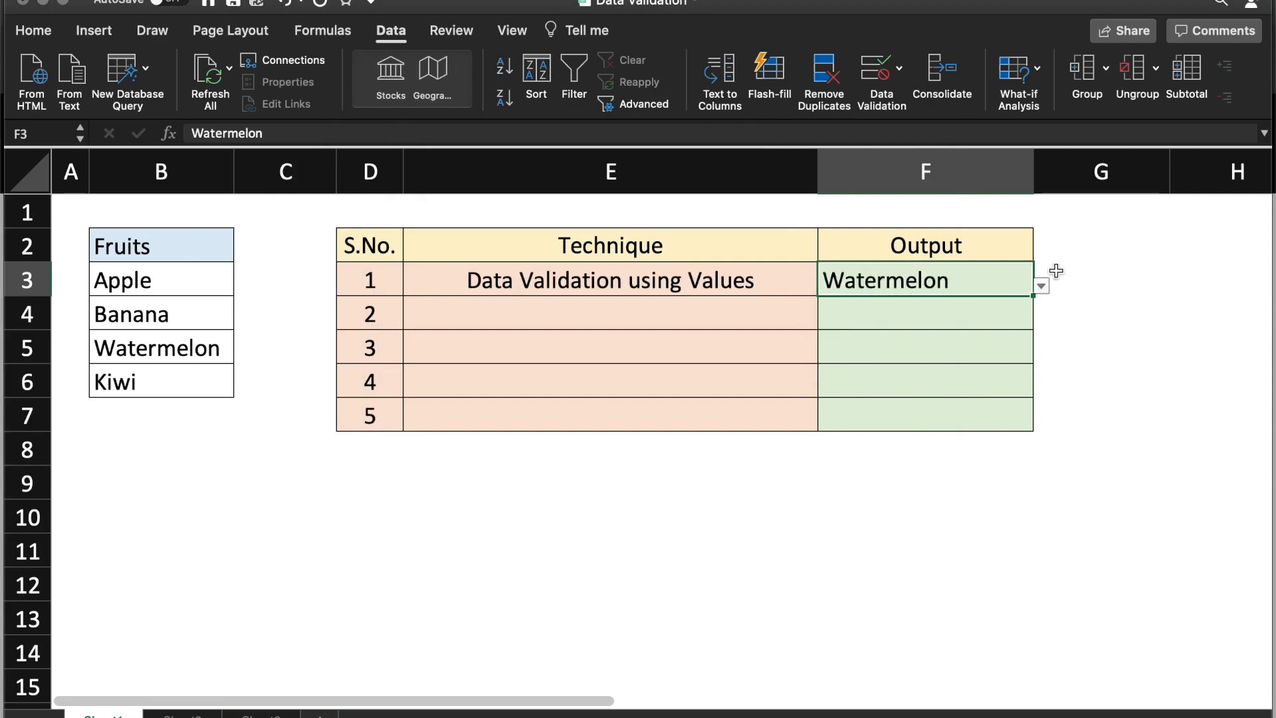
{"action": "left_click", "coordinate": [1041, 287]}
{"action": "left_click", "coordinate": [847, 305]}
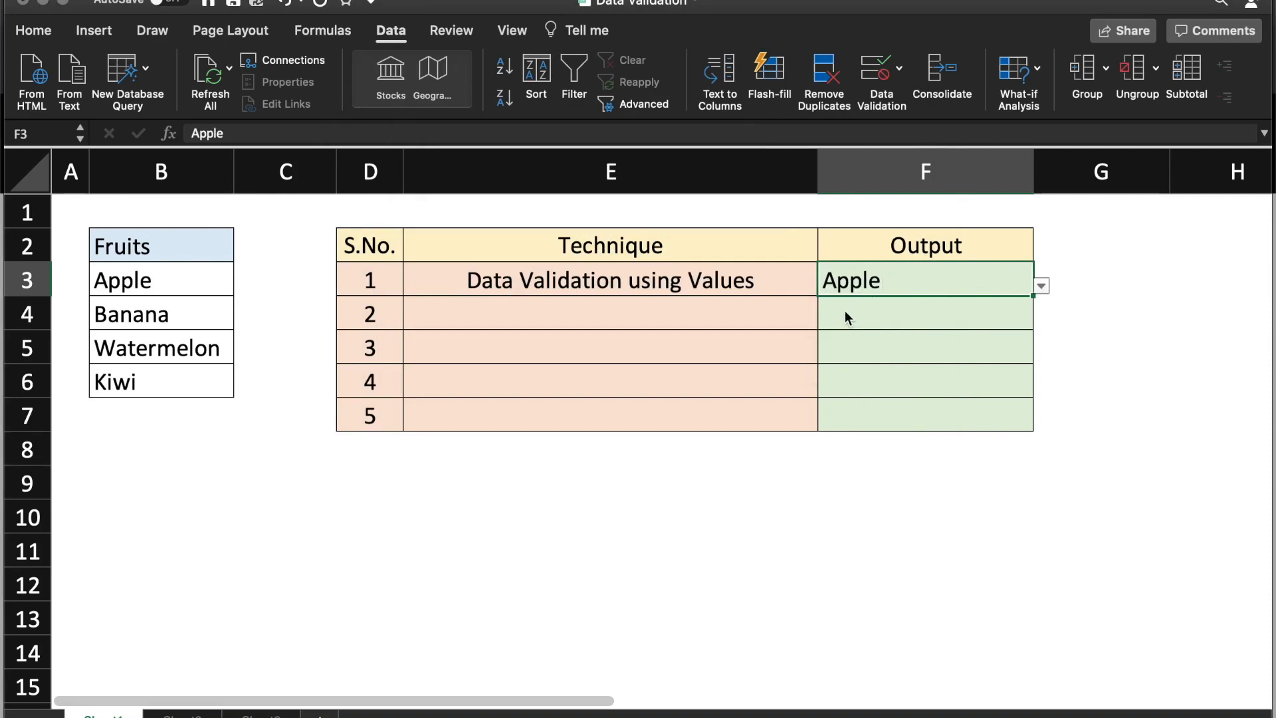
{"action": "left_click", "coordinate": [1041, 286]}
{"action": "left_click", "coordinate": [877, 329]}
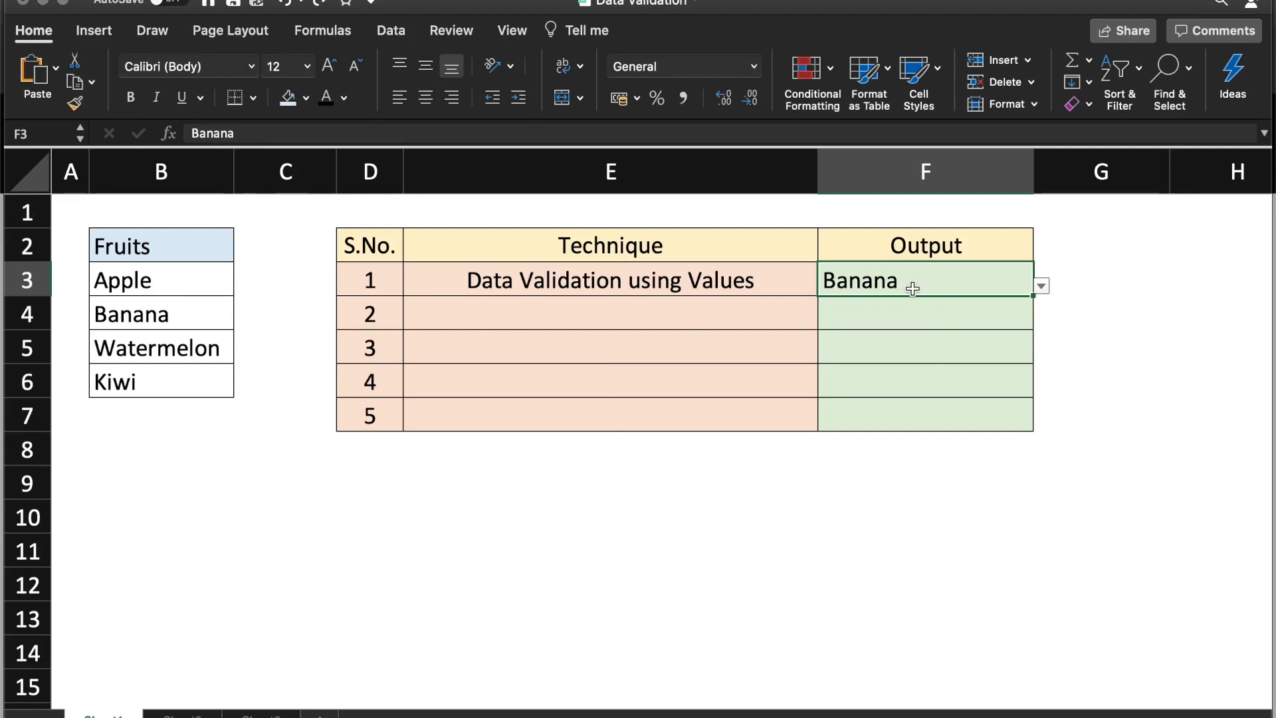
Replace the second fruit in the Fruits list, cell B4, with Mango.
{"action": "left_click", "coordinate": [194, 278]}
{"action": "left_click_drag", "start_coordinate": [193, 279], "coordinate": [183, 376]}
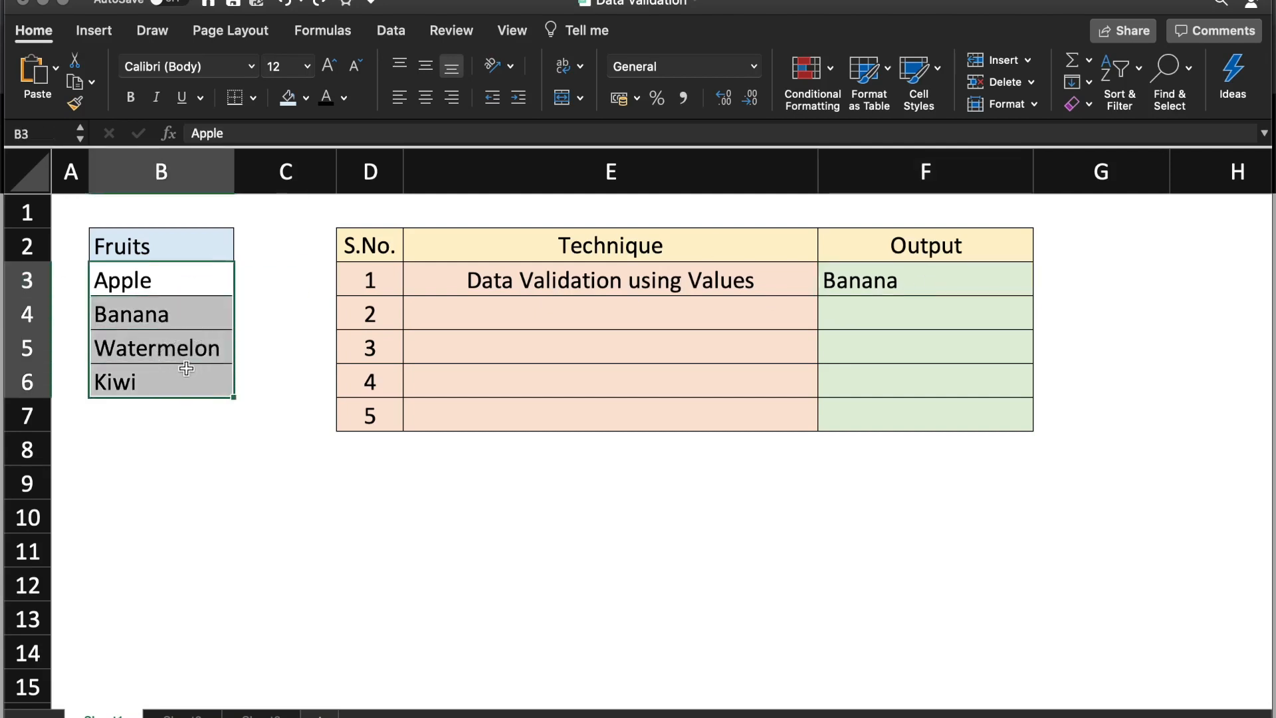
{"action": "left_click", "coordinate": [187, 320]}
{"action": "type", "text": "Mango"}
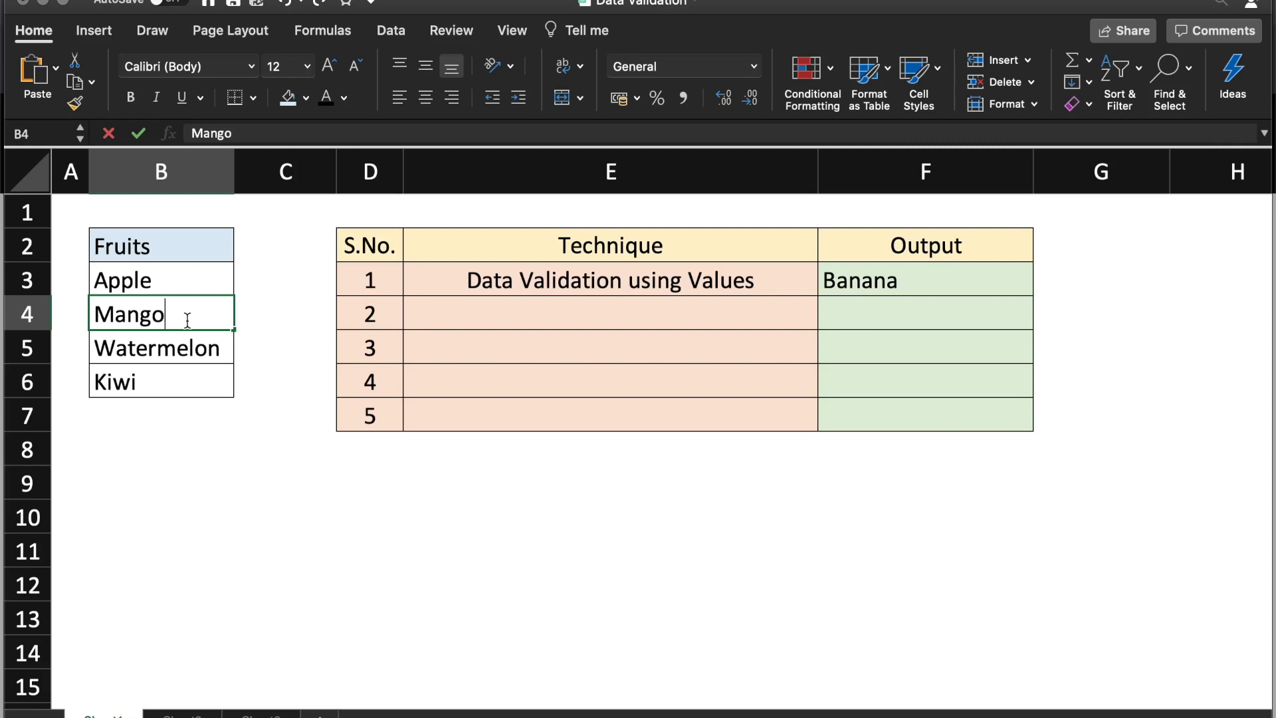
Check the drop-down options of output cell F3 against the edited Fruits list in B3:B6.
{"action": "left_click", "coordinate": [974, 285]}
{"action": "left_click", "coordinate": [1040, 287]}
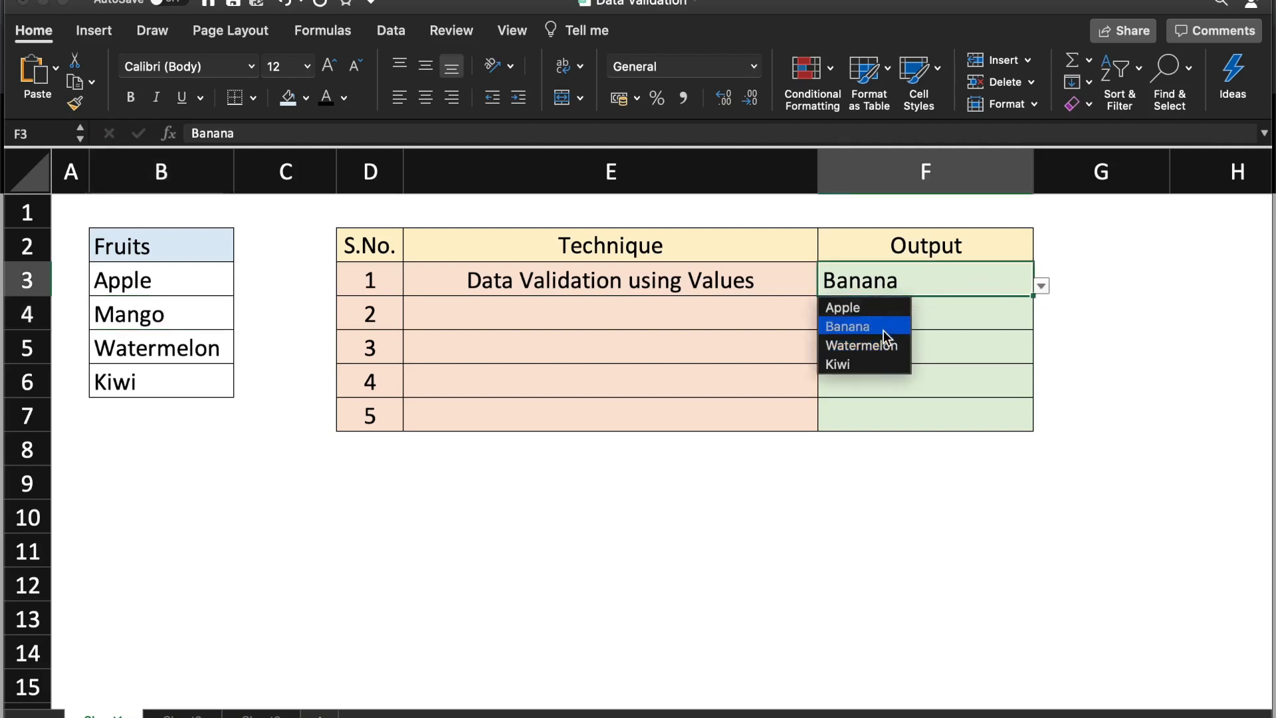
{"action": "left_click", "coordinate": [981, 287]}
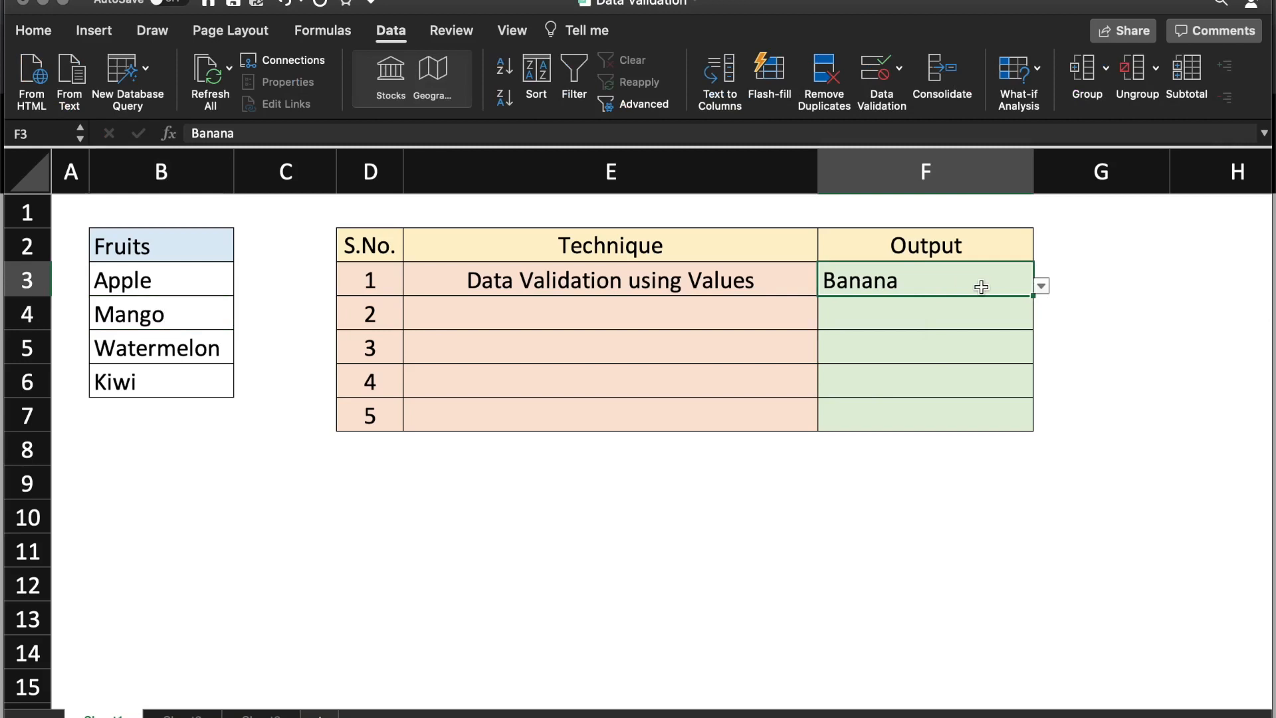
{"action": "left_click_drag", "start_coordinate": [169, 287], "coordinate": [170, 382]}
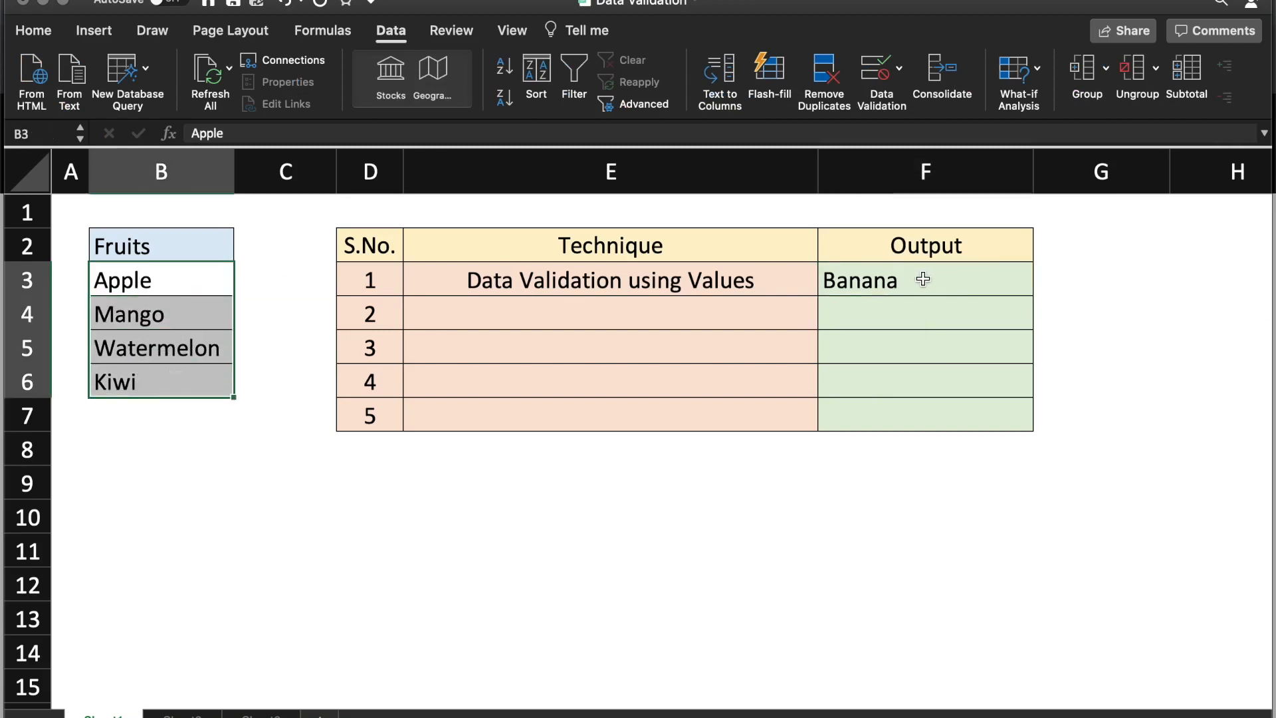
Reveal the technique title in cell E4 by giving its text a black font color.
{"action": "left_click", "coordinate": [922, 279]}
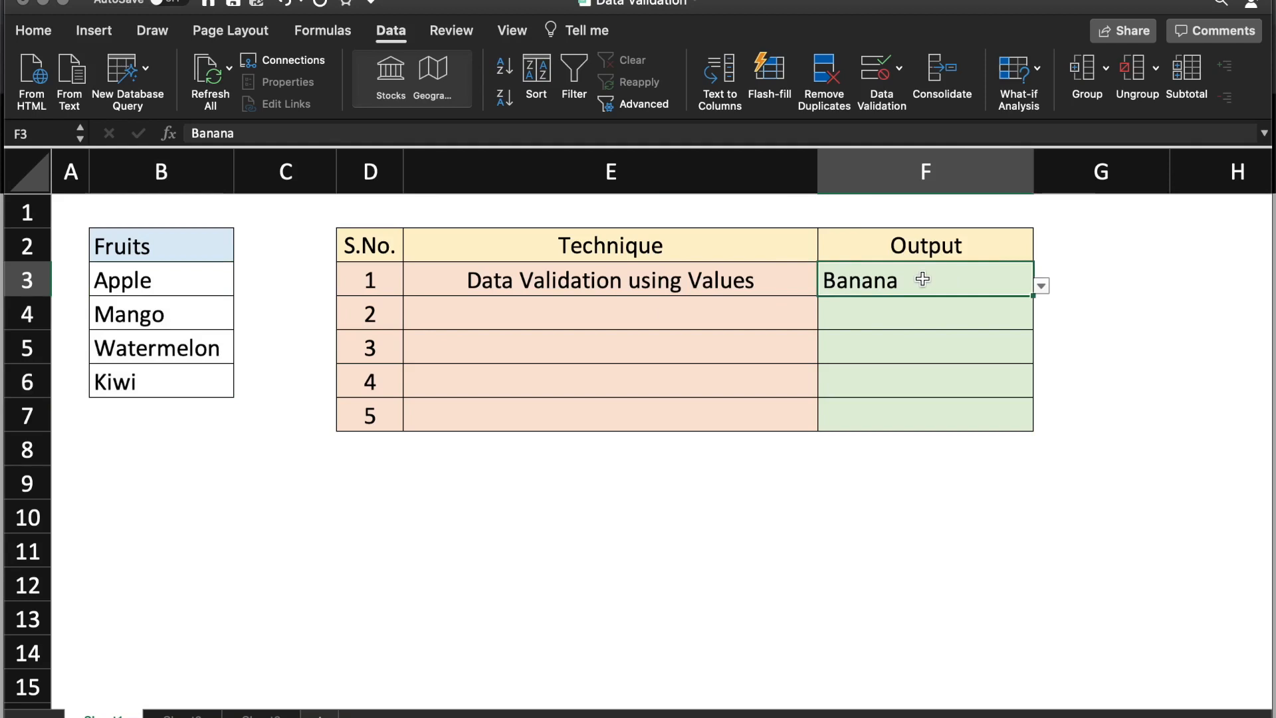
{"action": "left_click", "coordinate": [621, 318]}
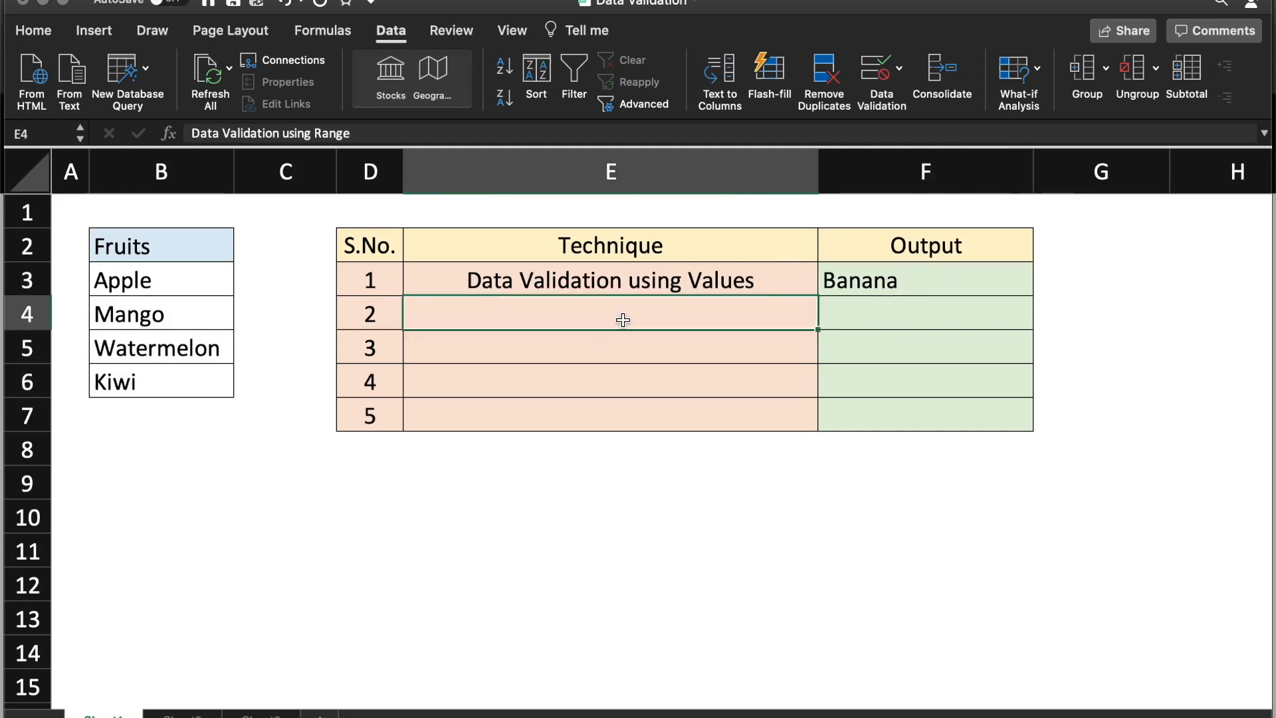
{"action": "left_click", "coordinate": [30, 30]}
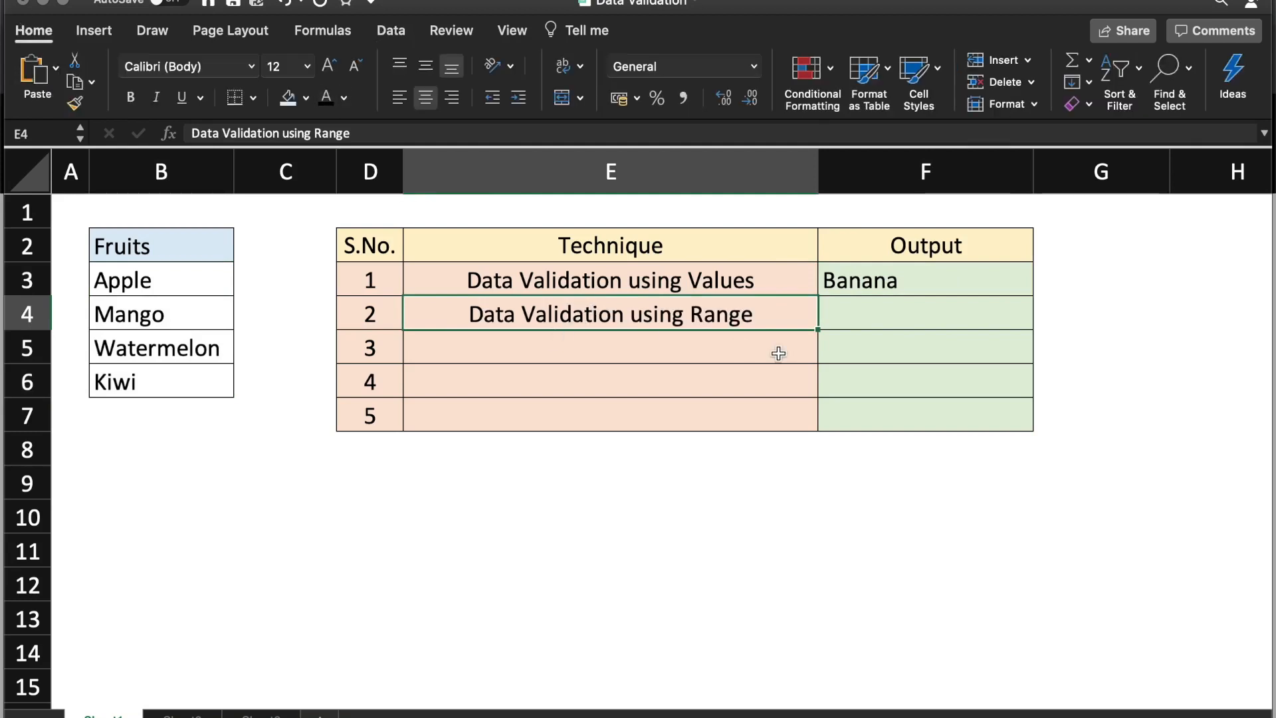
Apply List data validation to output cell F4 with the source range =$B$3:$B$6, and choose Kiwi from its drop-down list.
{"action": "left_click", "coordinate": [912, 303]}
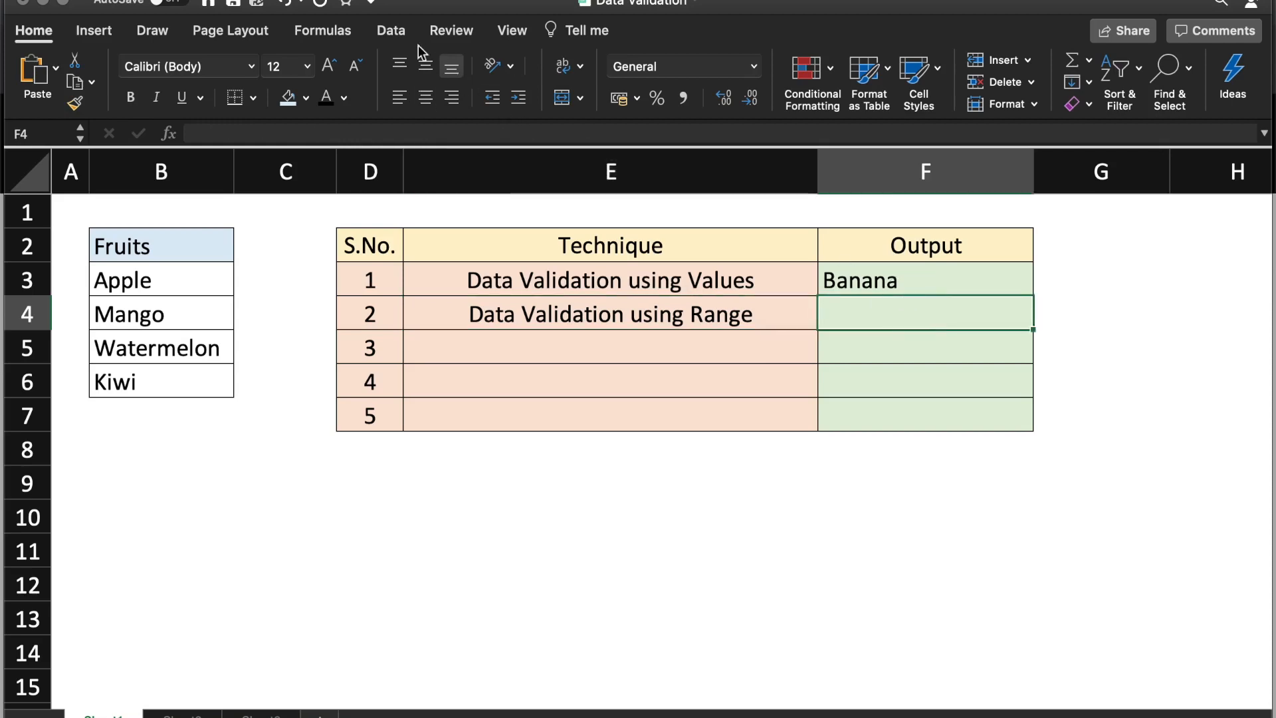
{"action": "left_click", "coordinate": [391, 31]}
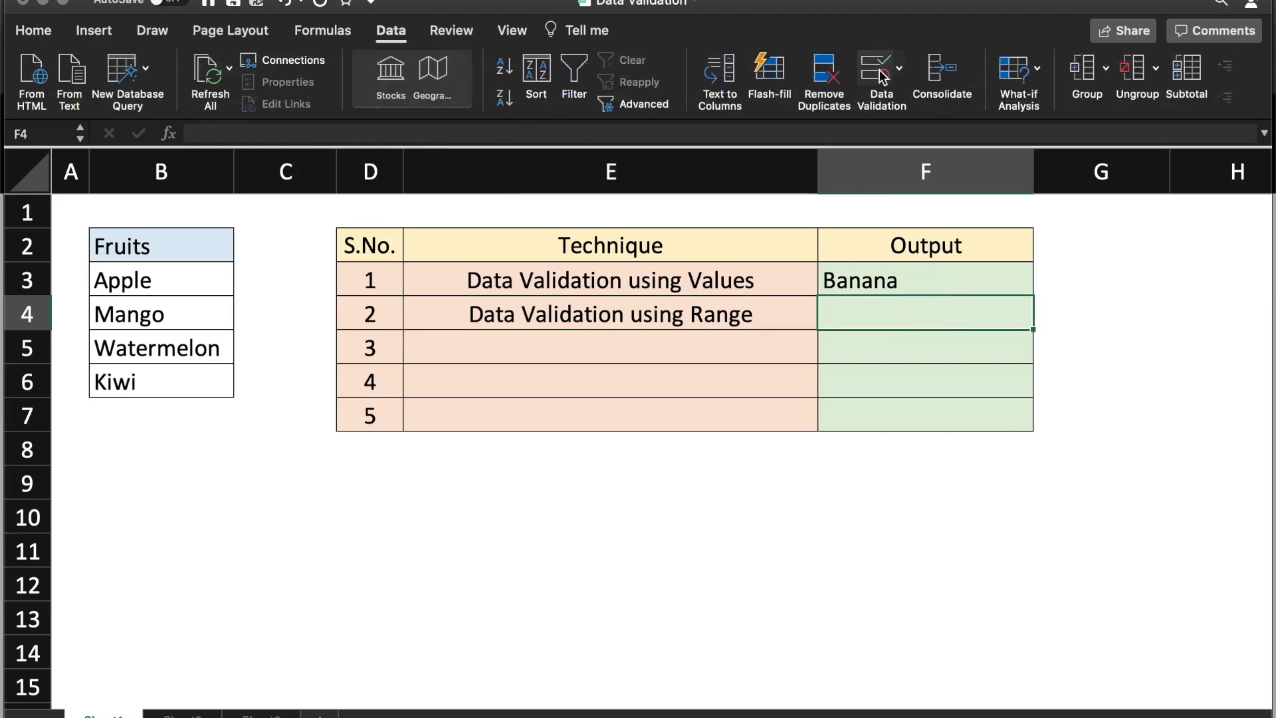
{"action": "left_click", "coordinate": [882, 74]}
{"action": "left_click", "coordinate": [636, 205]}
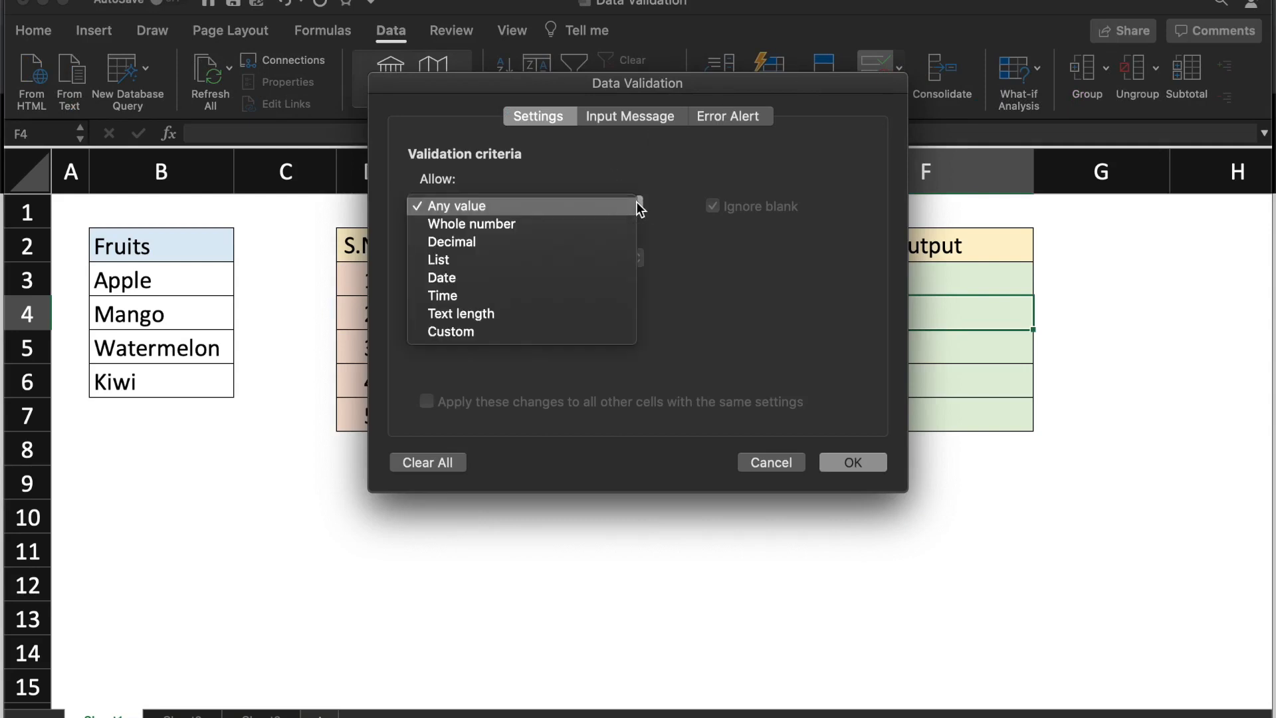
{"action": "left_click", "coordinate": [460, 258]}
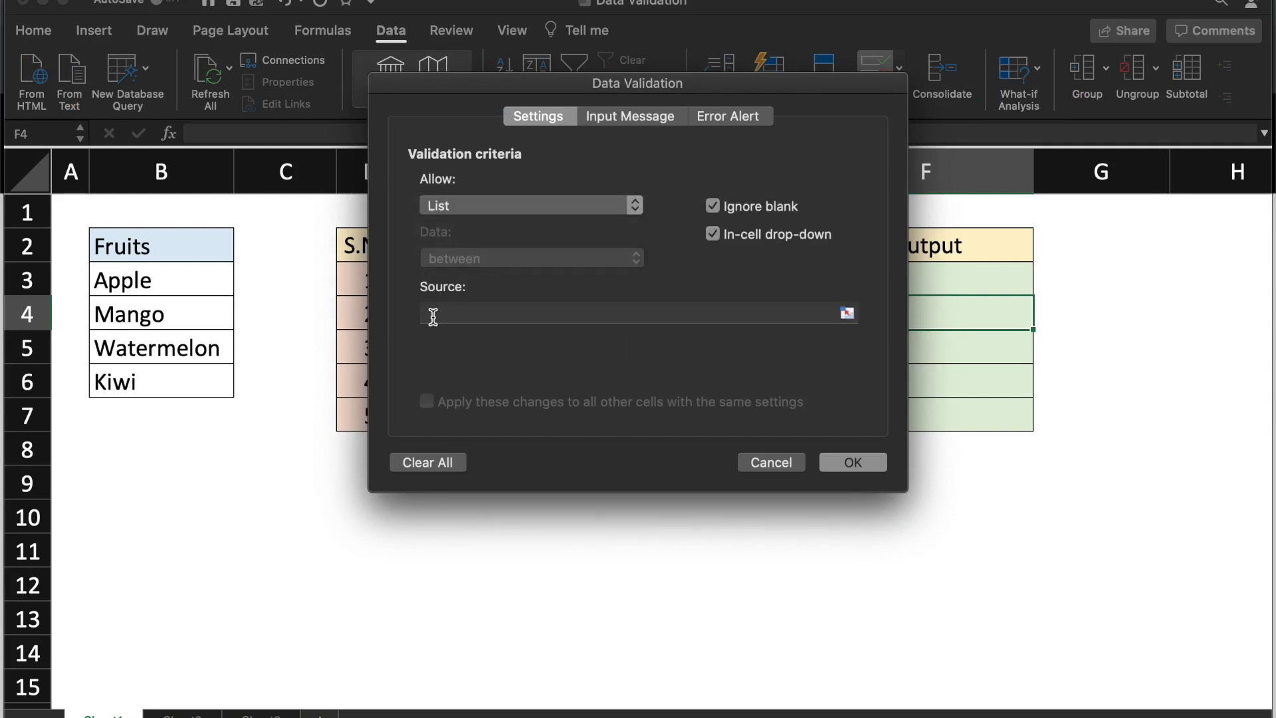
{"action": "left_click", "coordinate": [846, 312]}
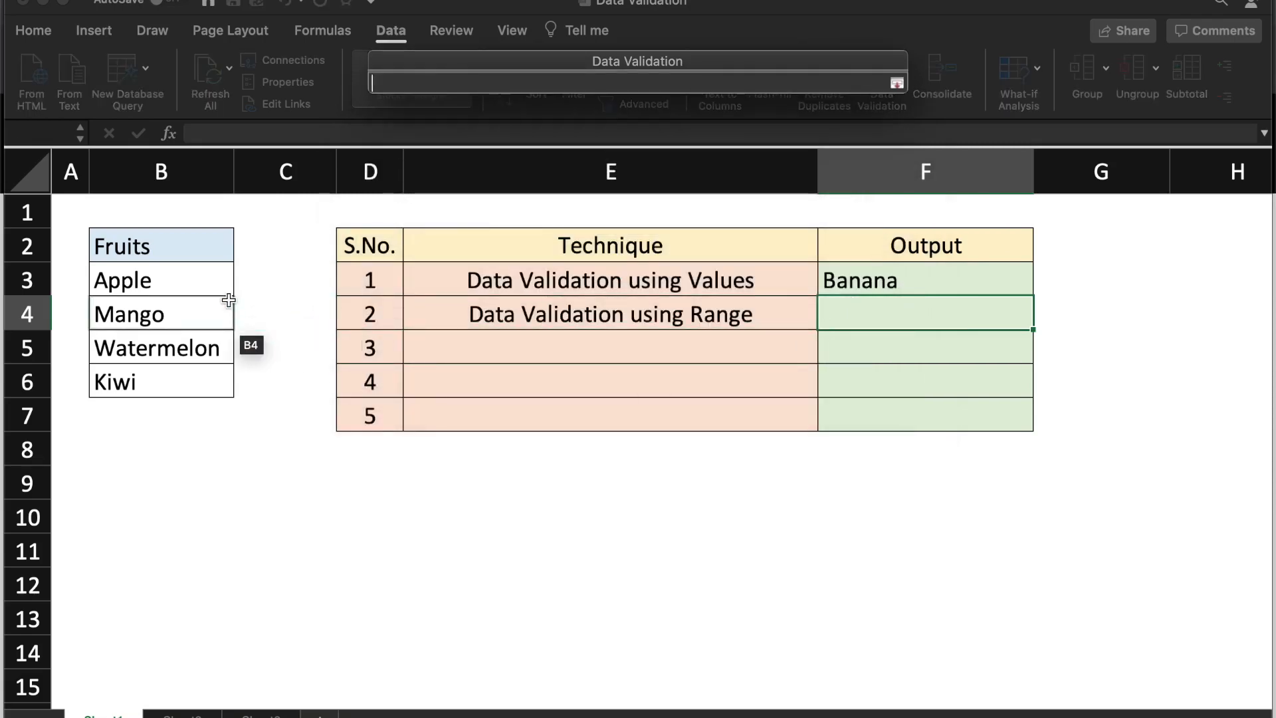
{"action": "left_click_drag", "start_coordinate": [189, 285], "coordinate": [165, 385]}
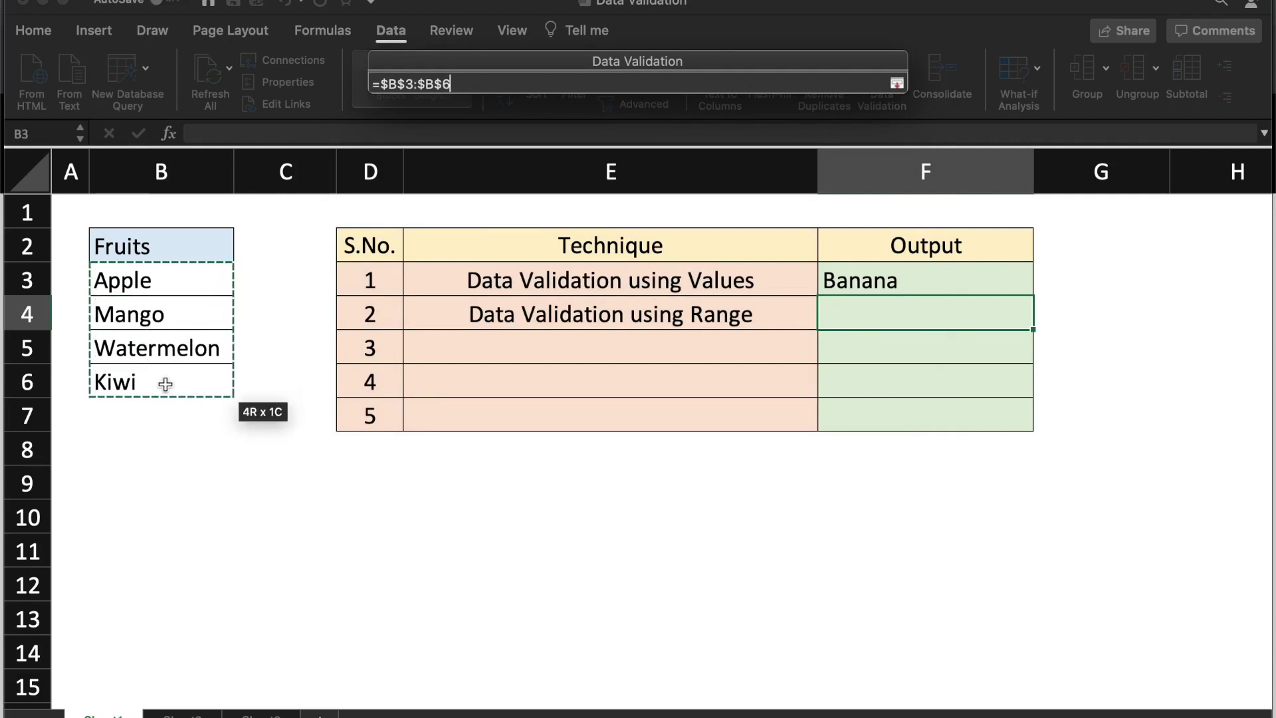
{"action": "left_click", "coordinate": [896, 84]}
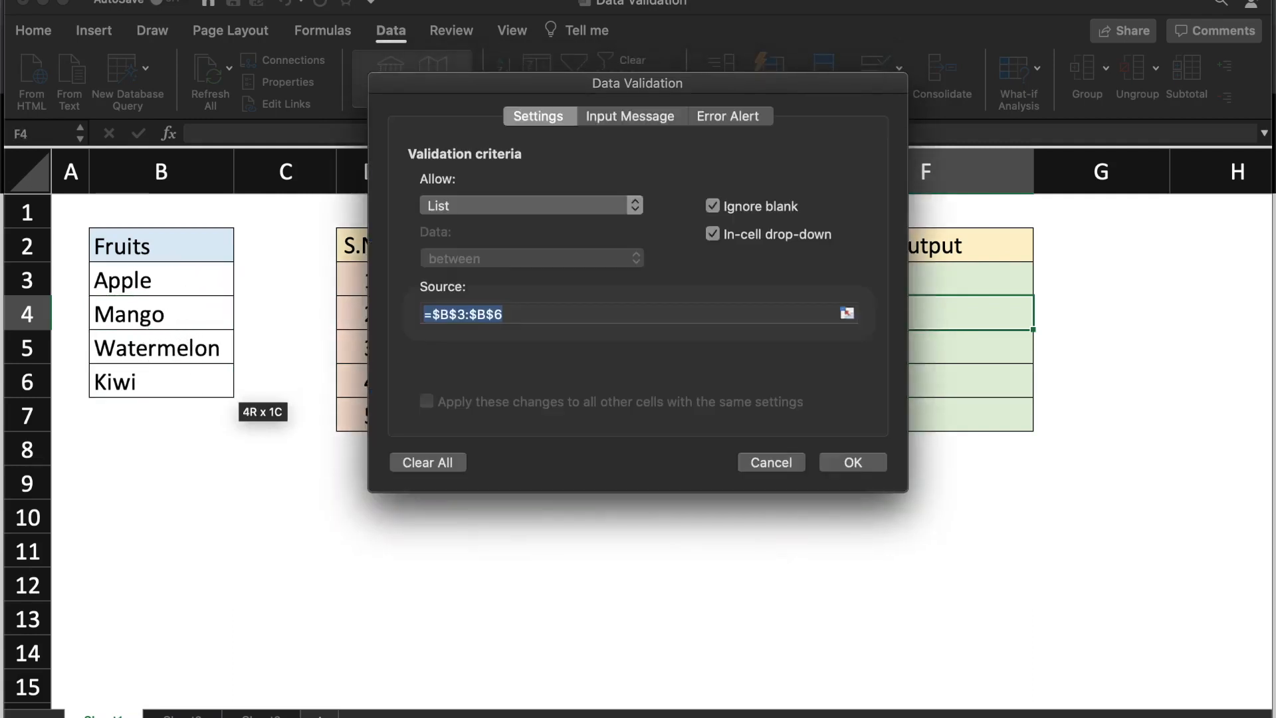
{"action": "left_click", "coordinate": [853, 463]}
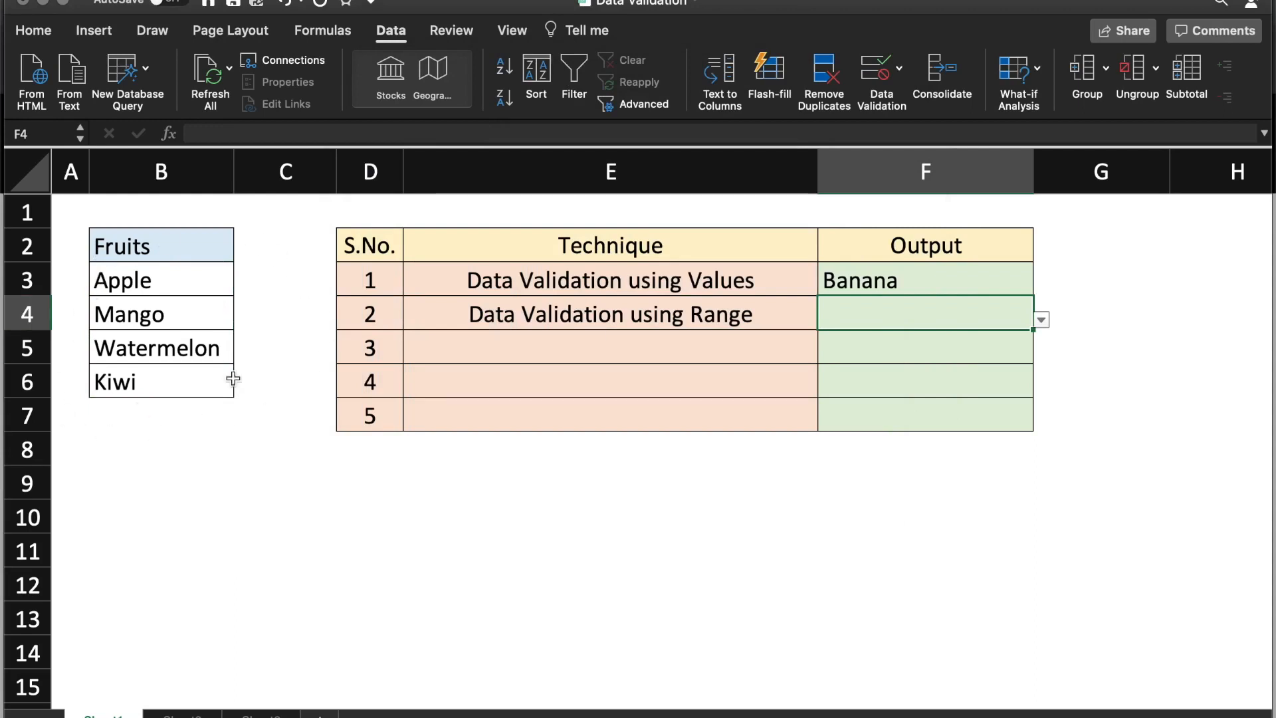
{"action": "left_click", "coordinate": [1042, 322]}
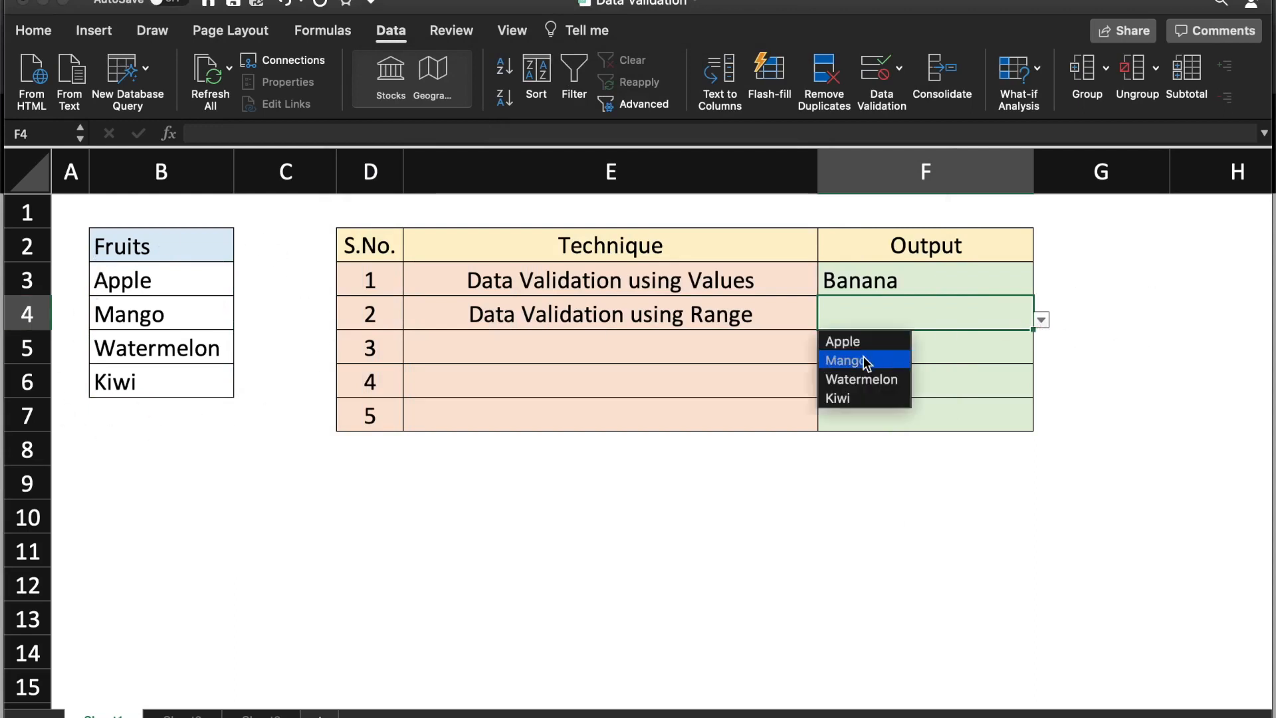
{"action": "left_click", "coordinate": [868, 397]}
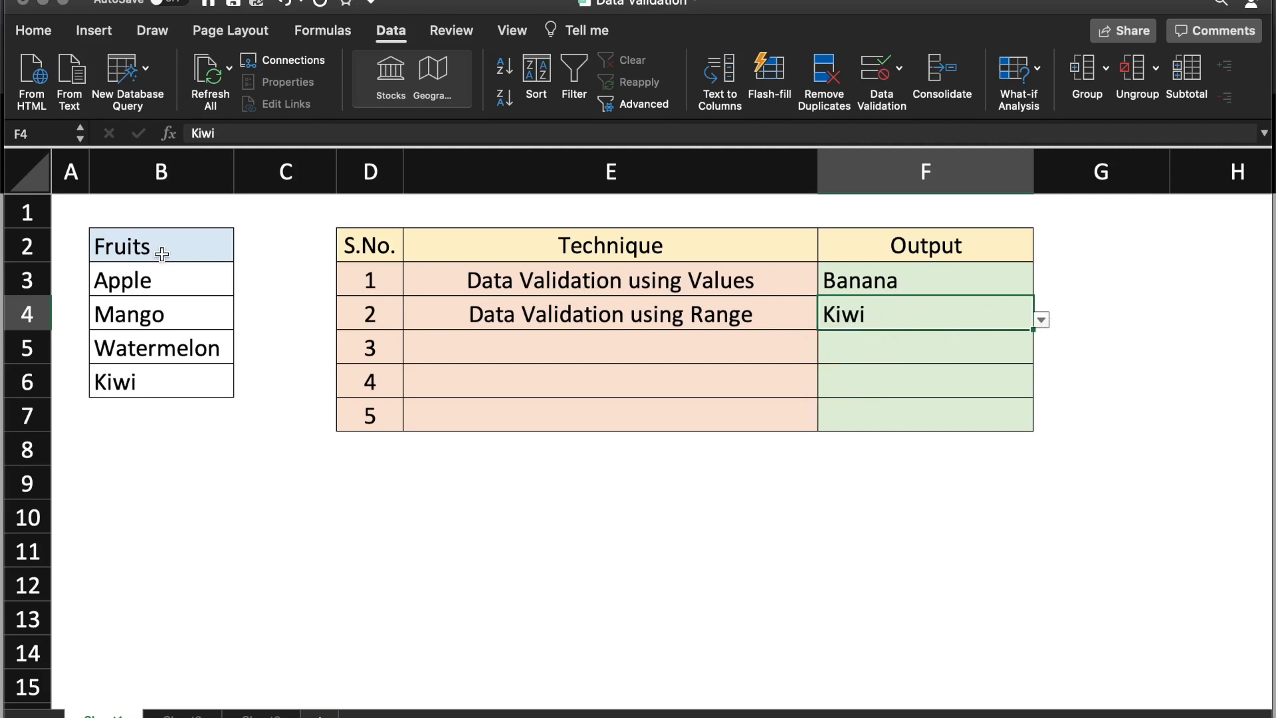
Replace the first fruit in the Fruits list, cell B3, with Banana.
{"action": "left_click", "coordinate": [170, 287]}
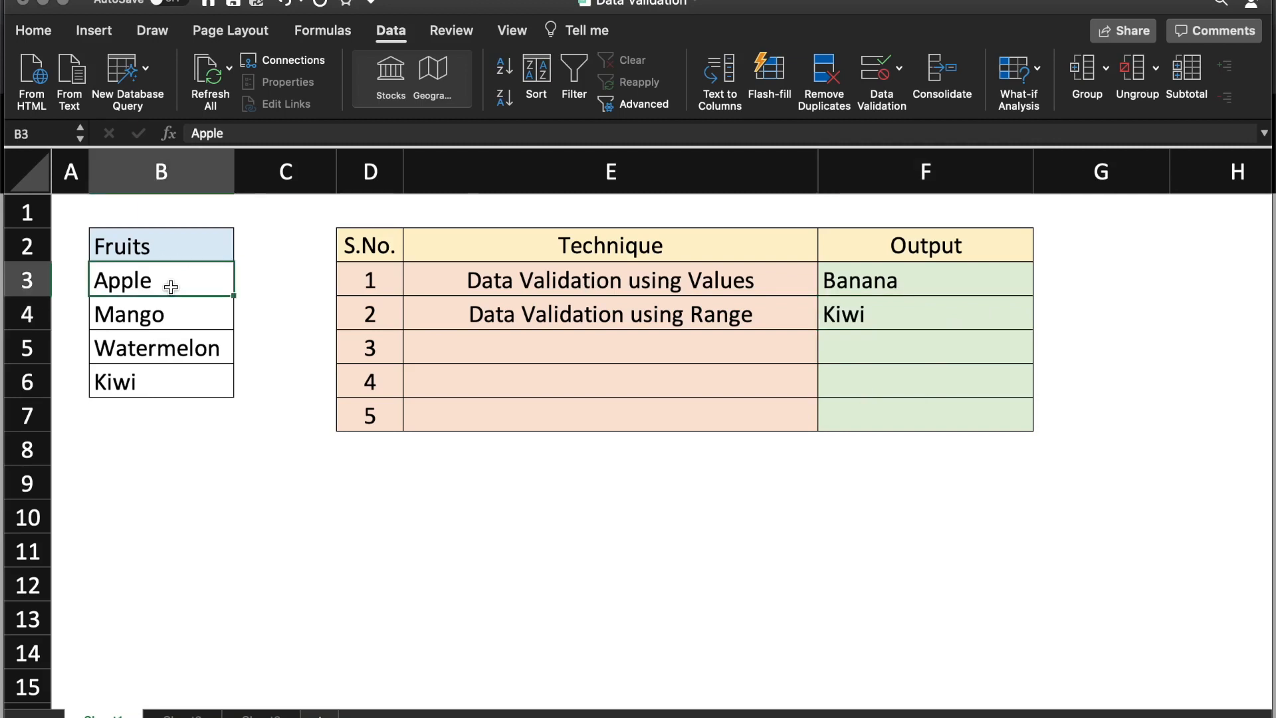
{"action": "type", "text": "Banana"}
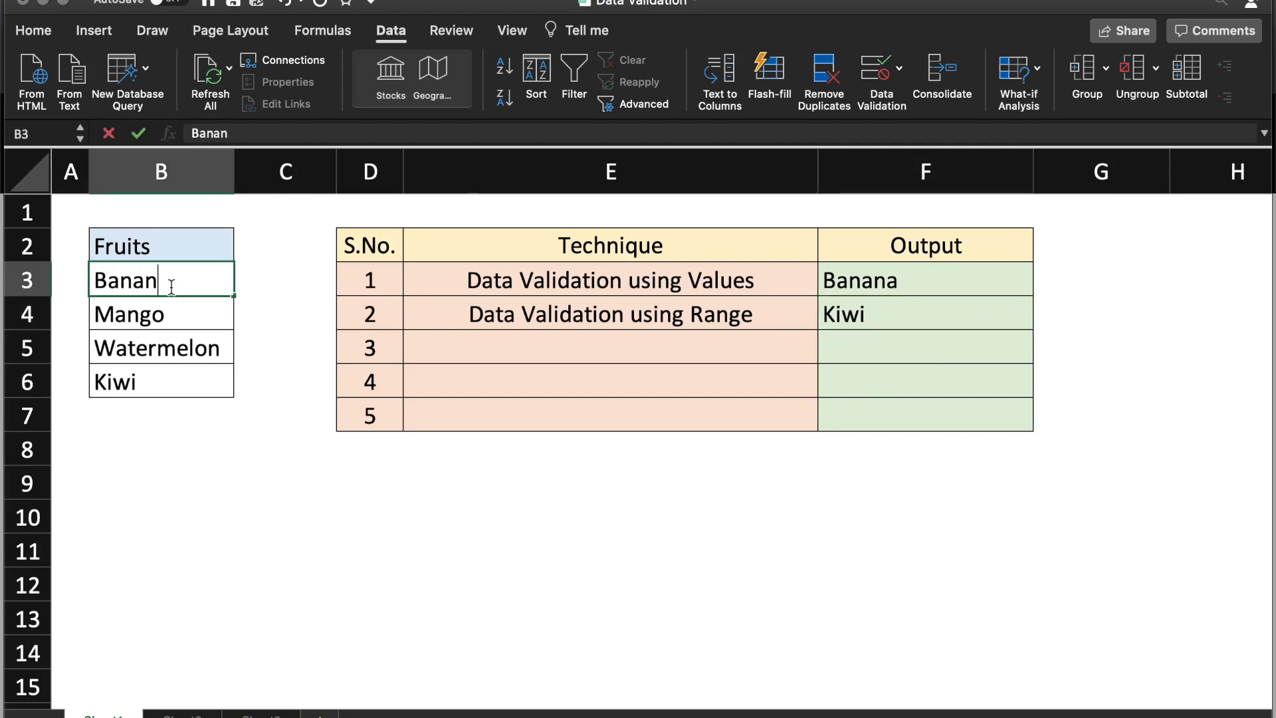
{"action": "key", "text": "Return"}
Return to output cell F4 and choose Watermelon from its drop-down list.
{"action": "key", "text": "Right"}
{"action": "key", "text": "Right"}
{"action": "key", "text": "Right"}
{"action": "key", "text": "Right"}
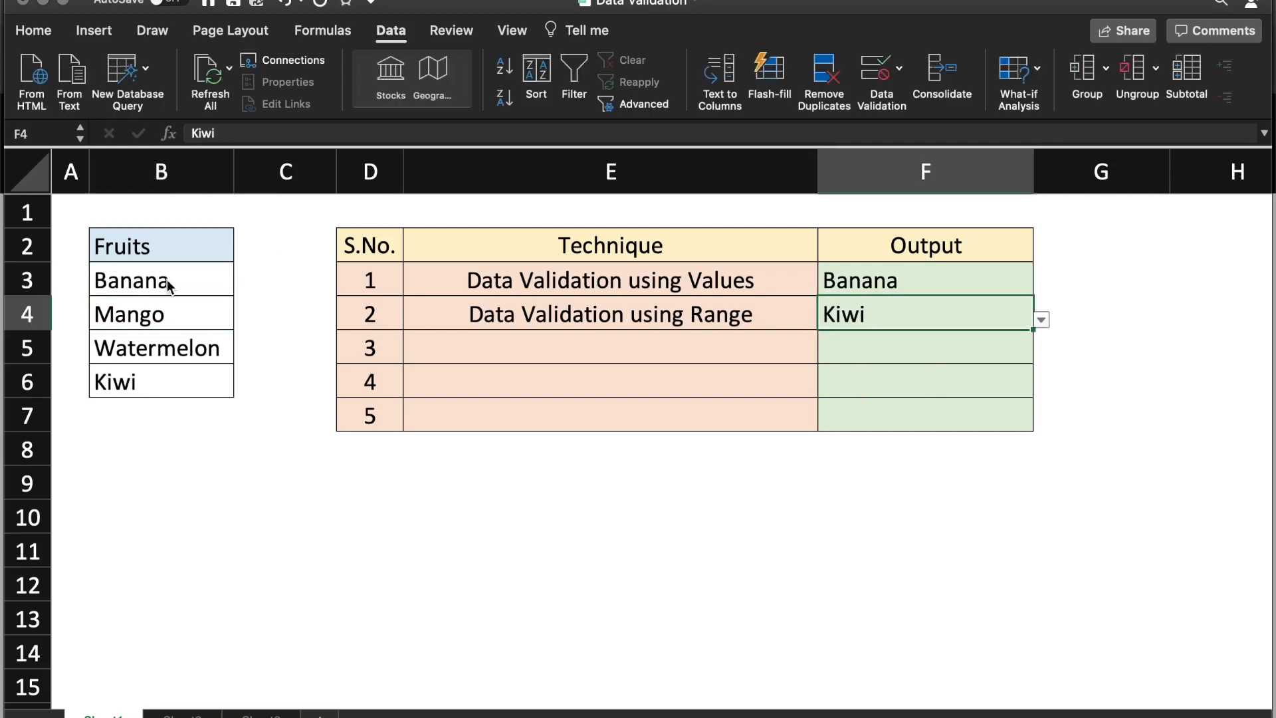
{"action": "left_click", "coordinate": [1041, 320]}
{"action": "left_click", "coordinate": [893, 353]}
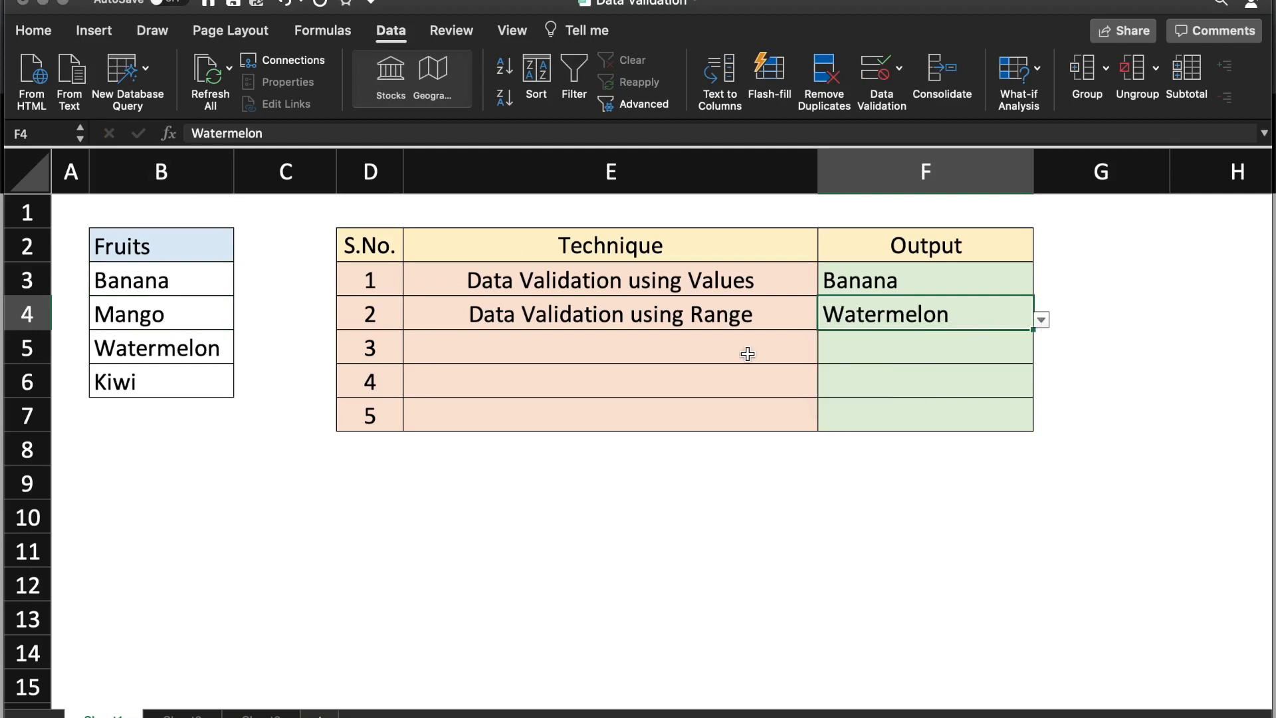
Reveal the technique title in cell E5 by giving its text a black font color.
{"action": "left_click", "coordinate": [748, 354]}
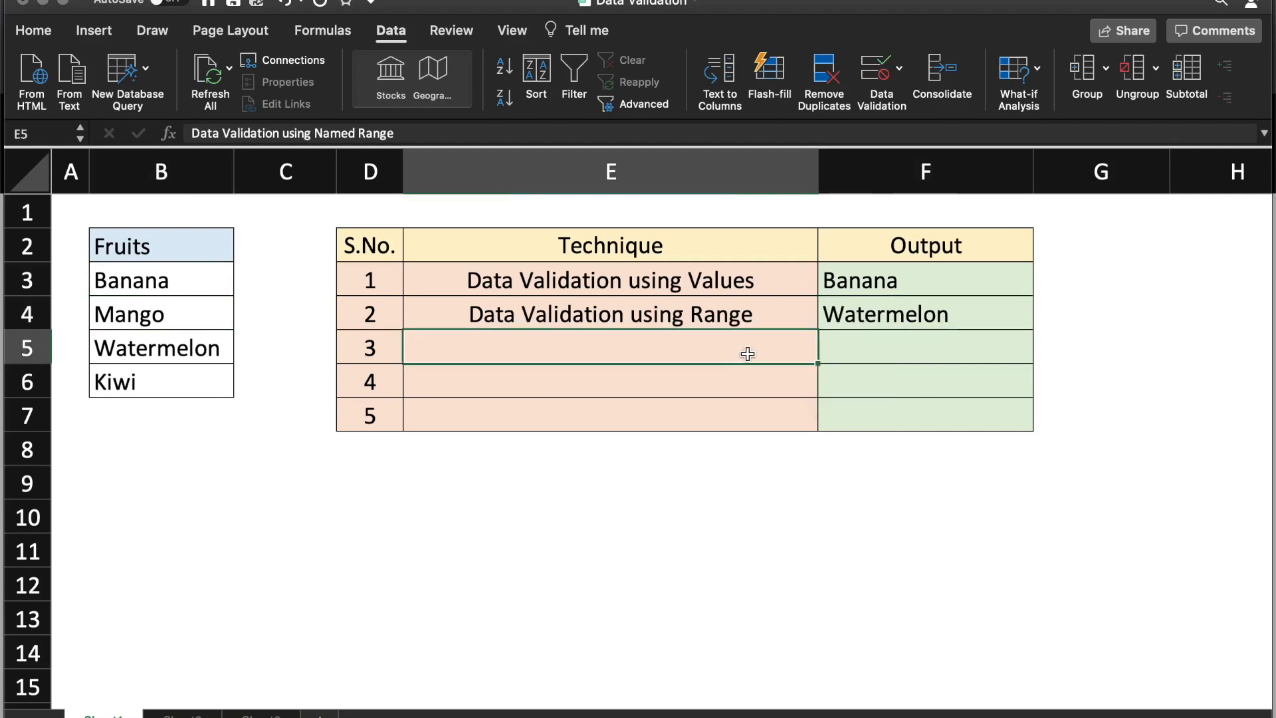
{"action": "left_click", "coordinate": [34, 30]}
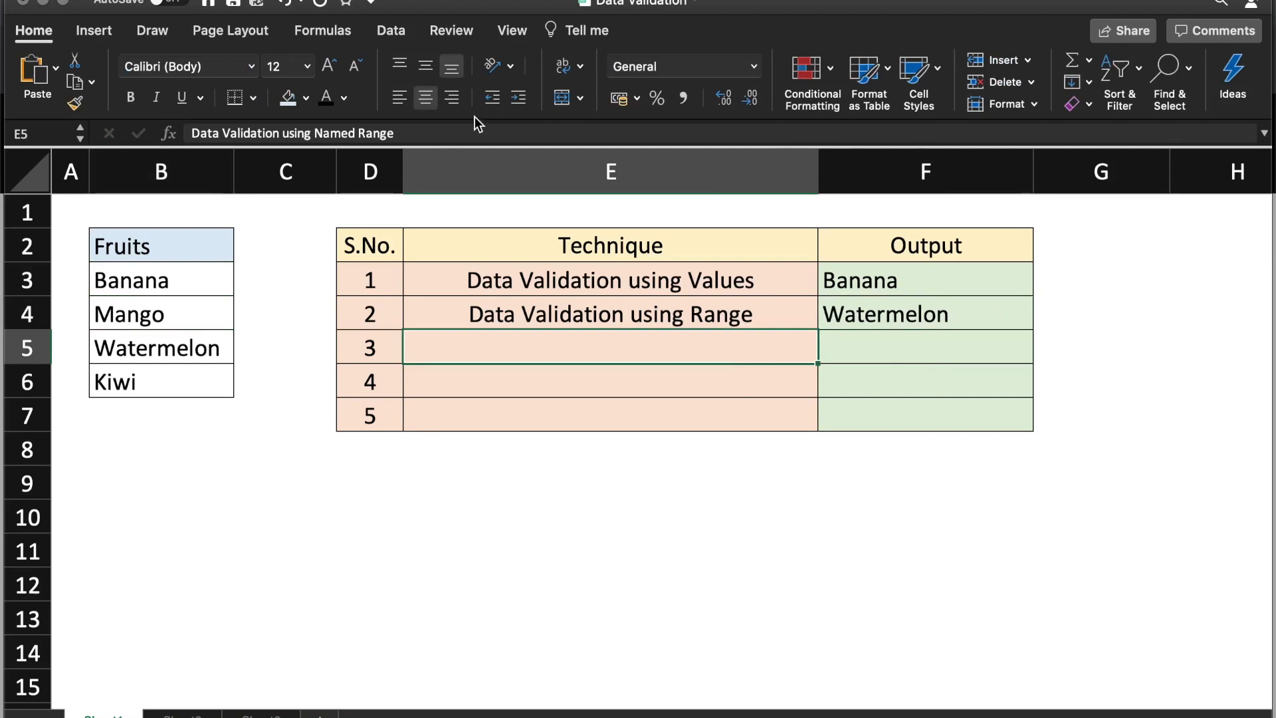
{"action": "left_click", "coordinate": [327, 100]}
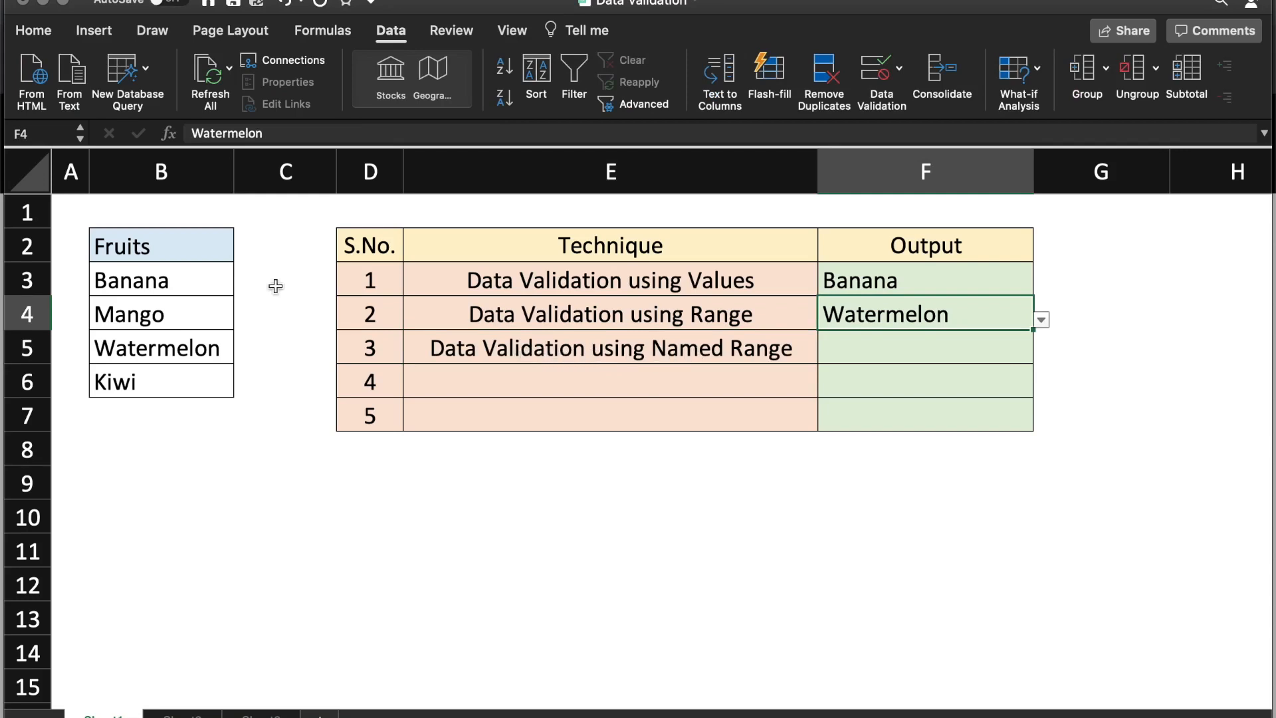
Define the named range Frlist for the fruit cells B3:B6, and reselect the range to verify its name.
{"action": "left_click_drag", "start_coordinate": [180, 279], "coordinate": [169, 372]}
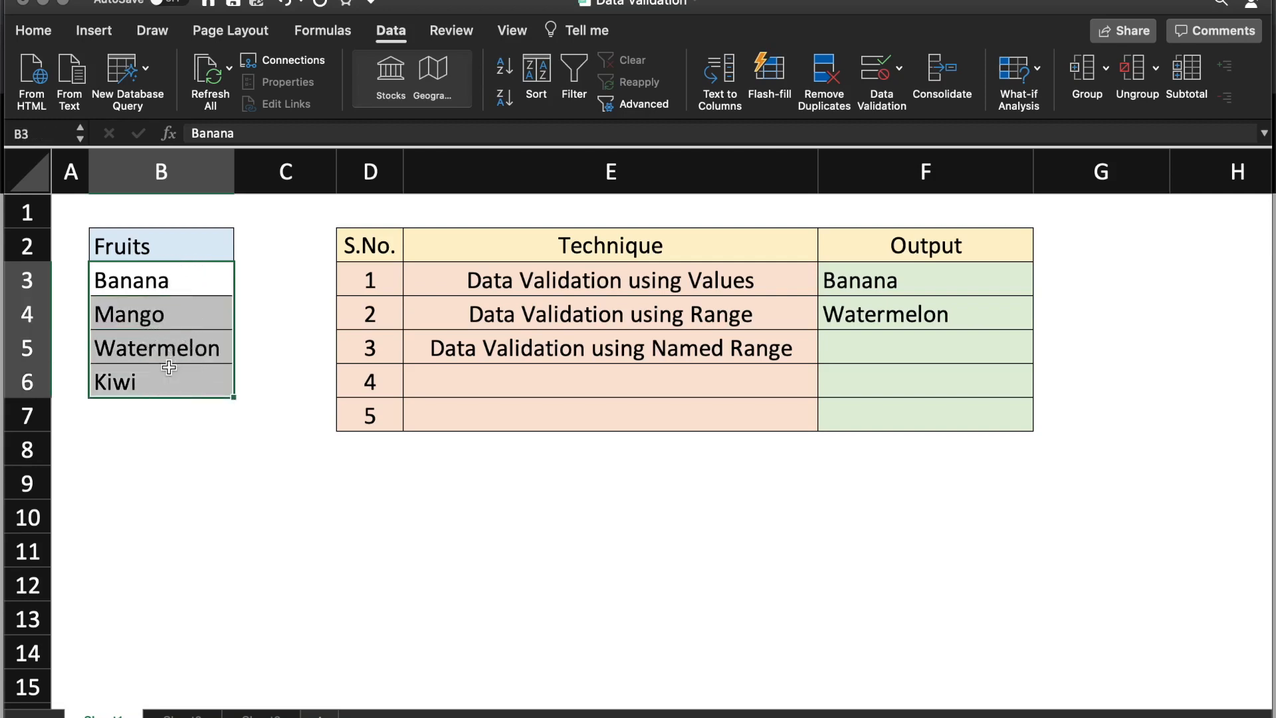
{"action": "left_click", "coordinate": [36, 131]}
{"action": "type", "text": "L"}
{"action": "key", "text": "BackSpace"}
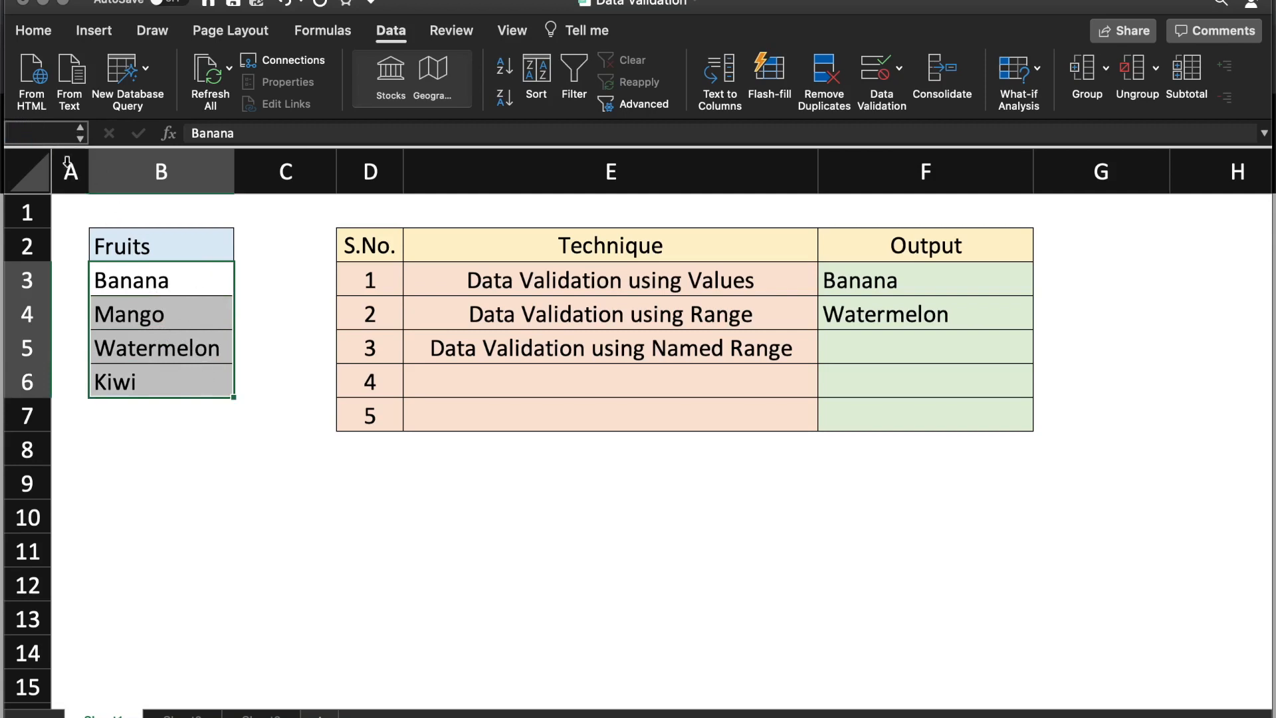
{"action": "type", "text": "FruitList"}
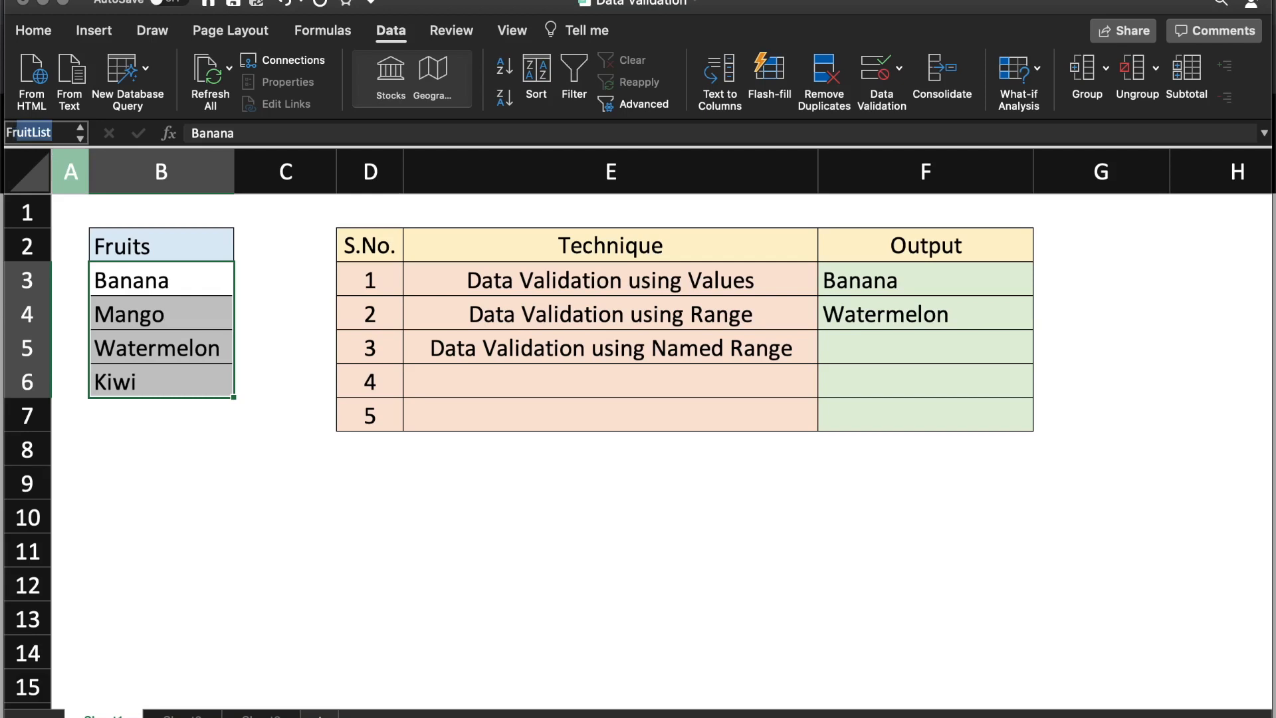
{"action": "type", "text": "list"}
{"action": "key", "text": "Return"}
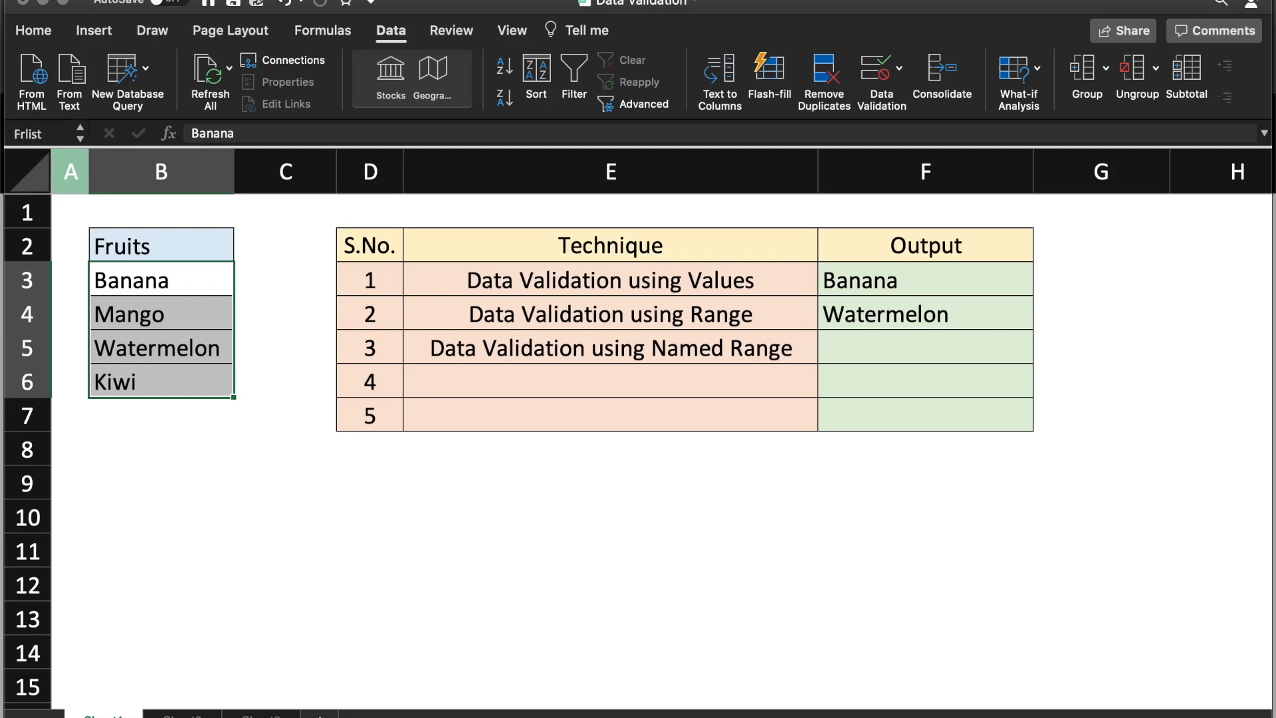
{"action": "left_click_drag", "start_coordinate": [188, 282], "coordinate": [180, 376]}
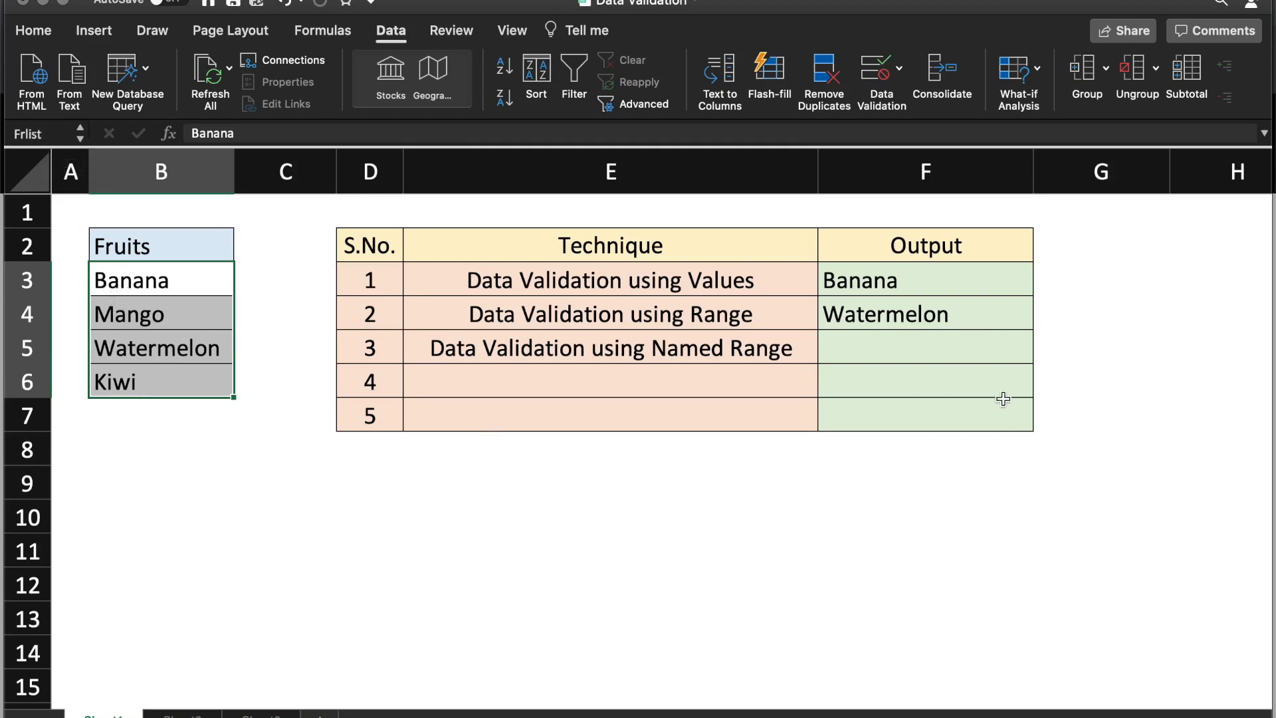
Apply List data validation to output cell F5 with the named range =Frlist as its source.
{"action": "left_click", "coordinate": [930, 350]}
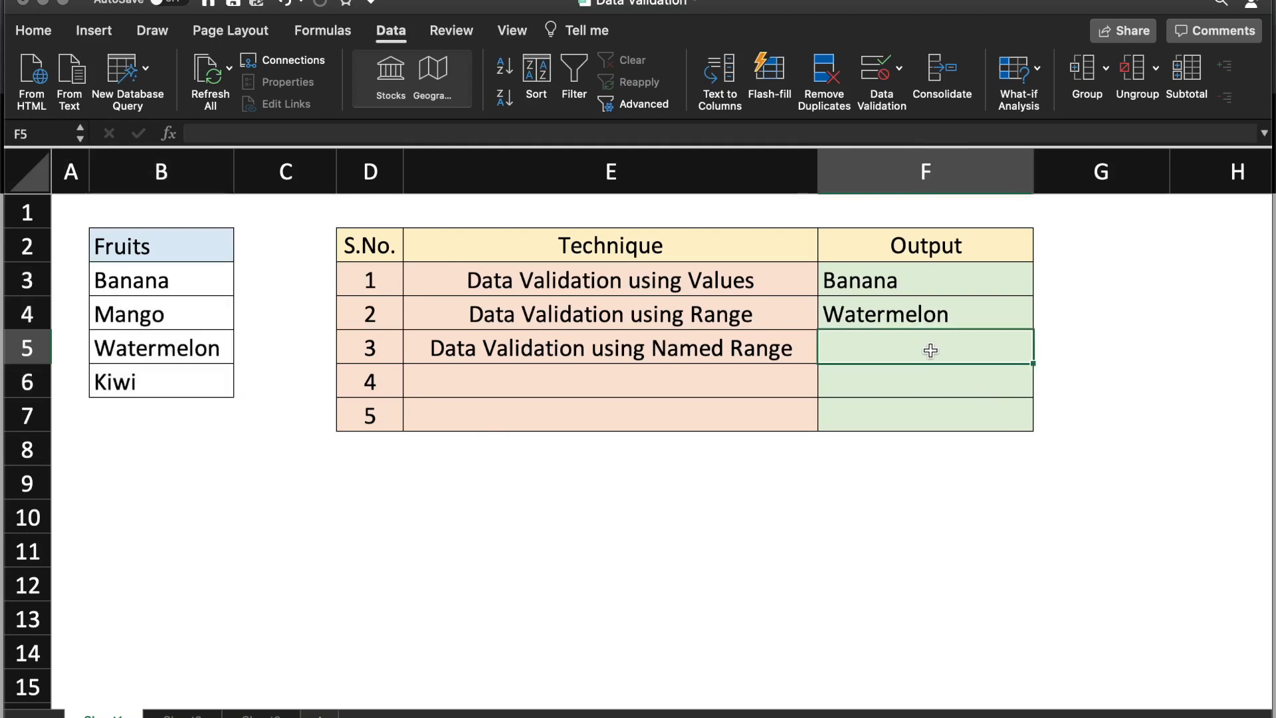
{"action": "left_click", "coordinate": [872, 67]}
{"action": "left_click", "coordinate": [637, 204]}
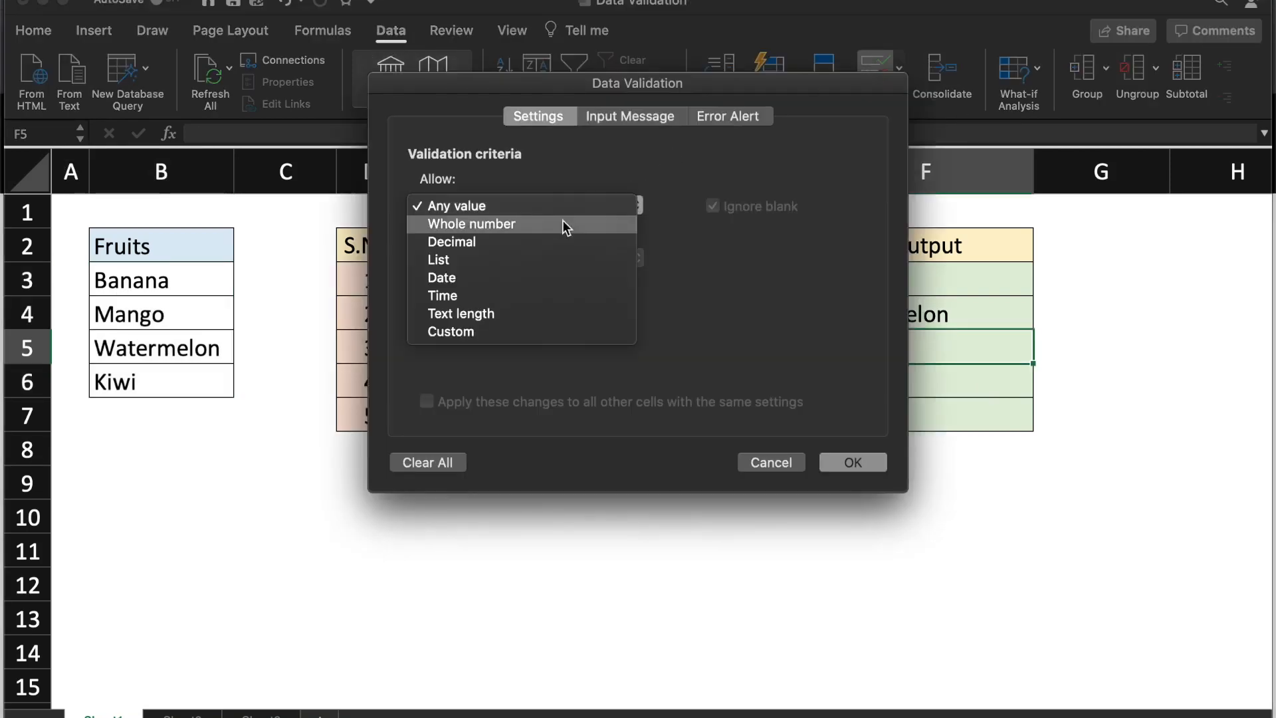
{"action": "left_click", "coordinate": [504, 259]}
{"action": "left_click", "coordinate": [444, 316]}
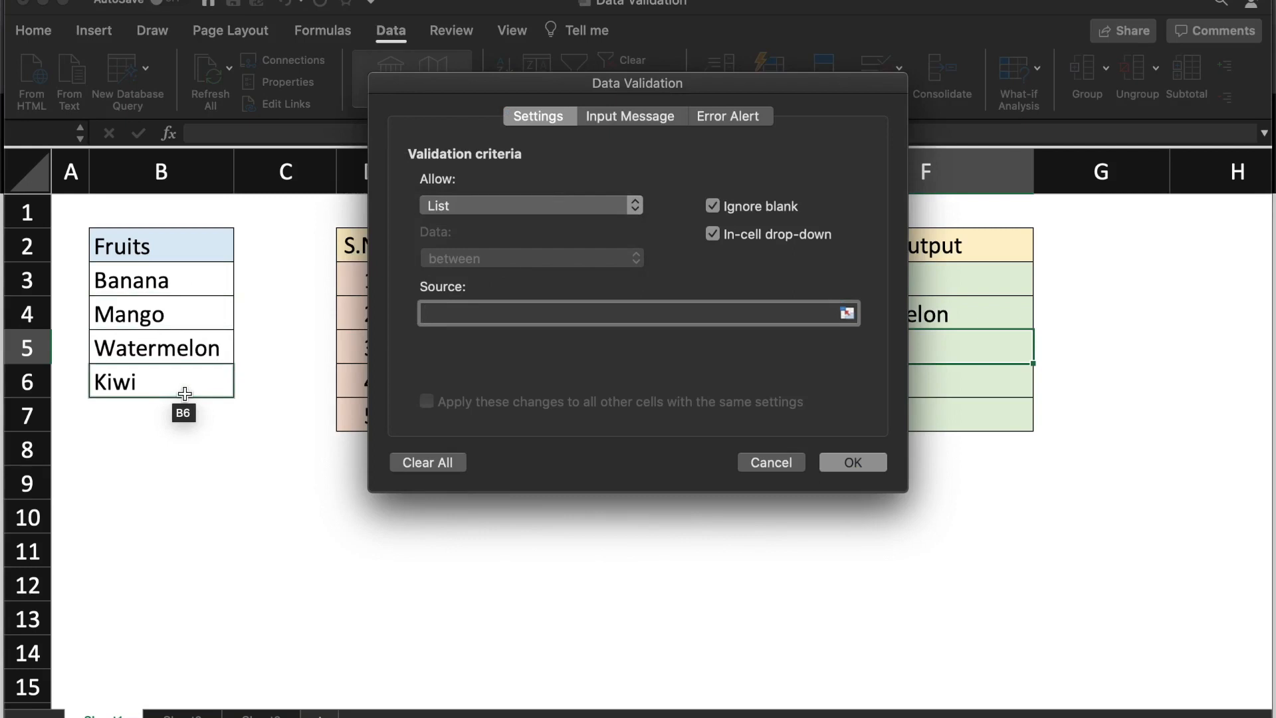
{"action": "type", "text": "="}
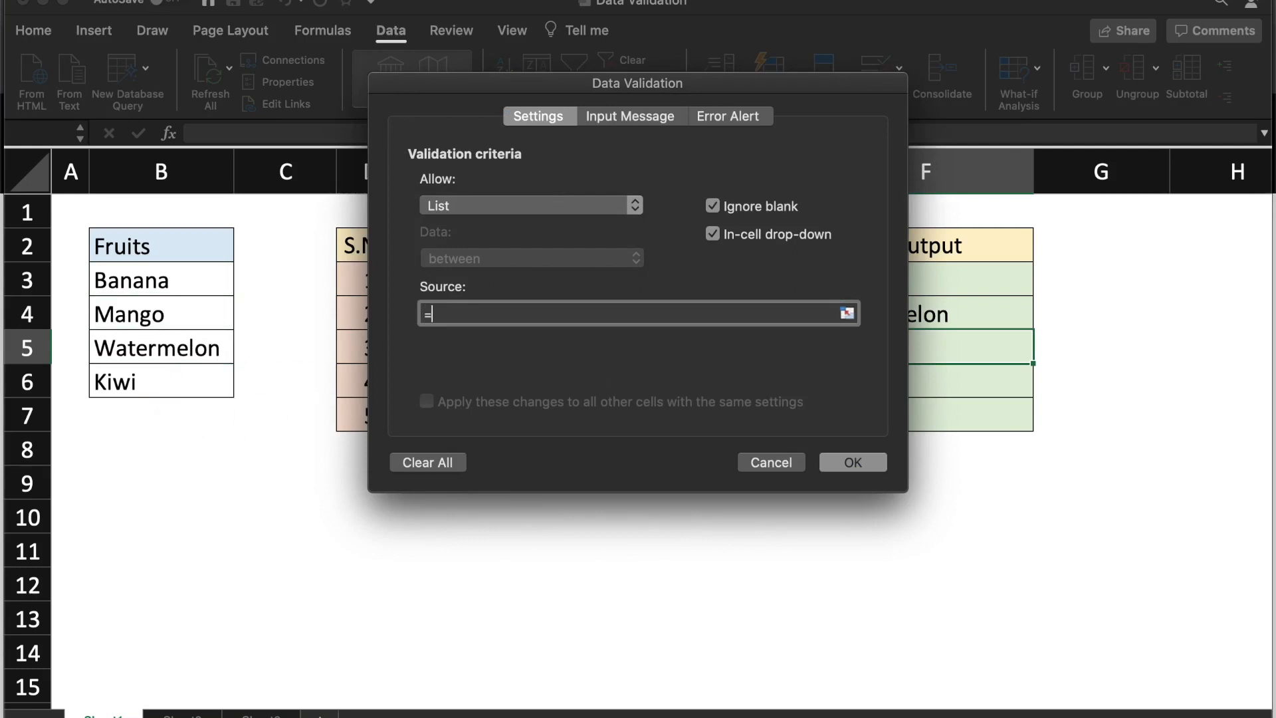
{"action": "type", "text": "Frlist"}
{"action": "left_click", "coordinate": [853, 462]}
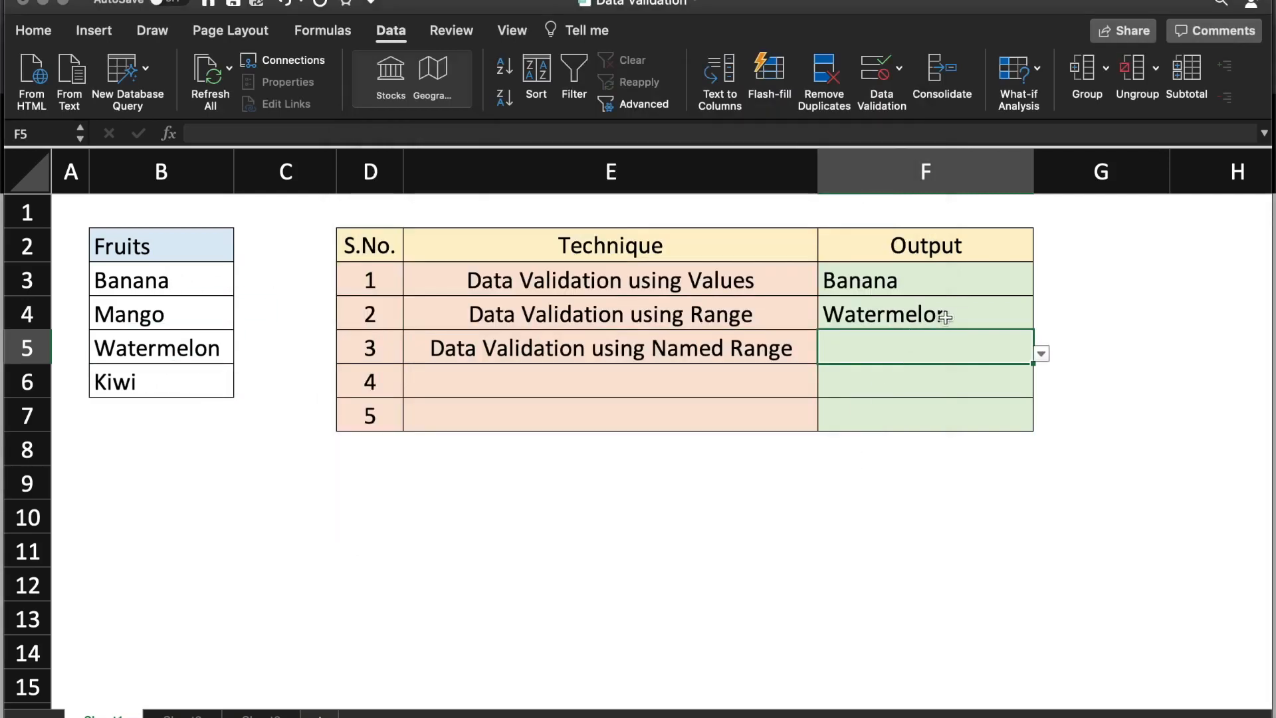
Test the drop-down list in F5 by choosing Mango, and finish with Banana selected.
{"action": "left_click", "coordinate": [1041, 355]}
{"action": "left_click", "coordinate": [860, 397]}
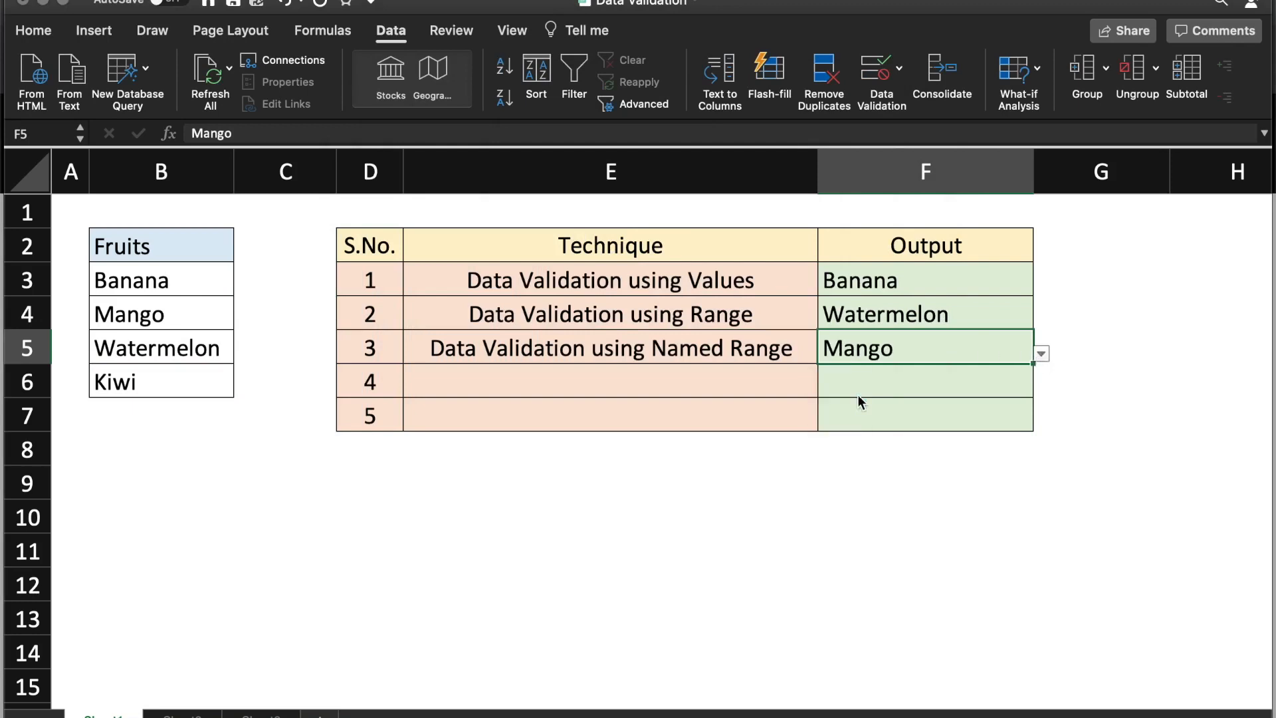
{"action": "left_click", "coordinate": [1040, 354]}
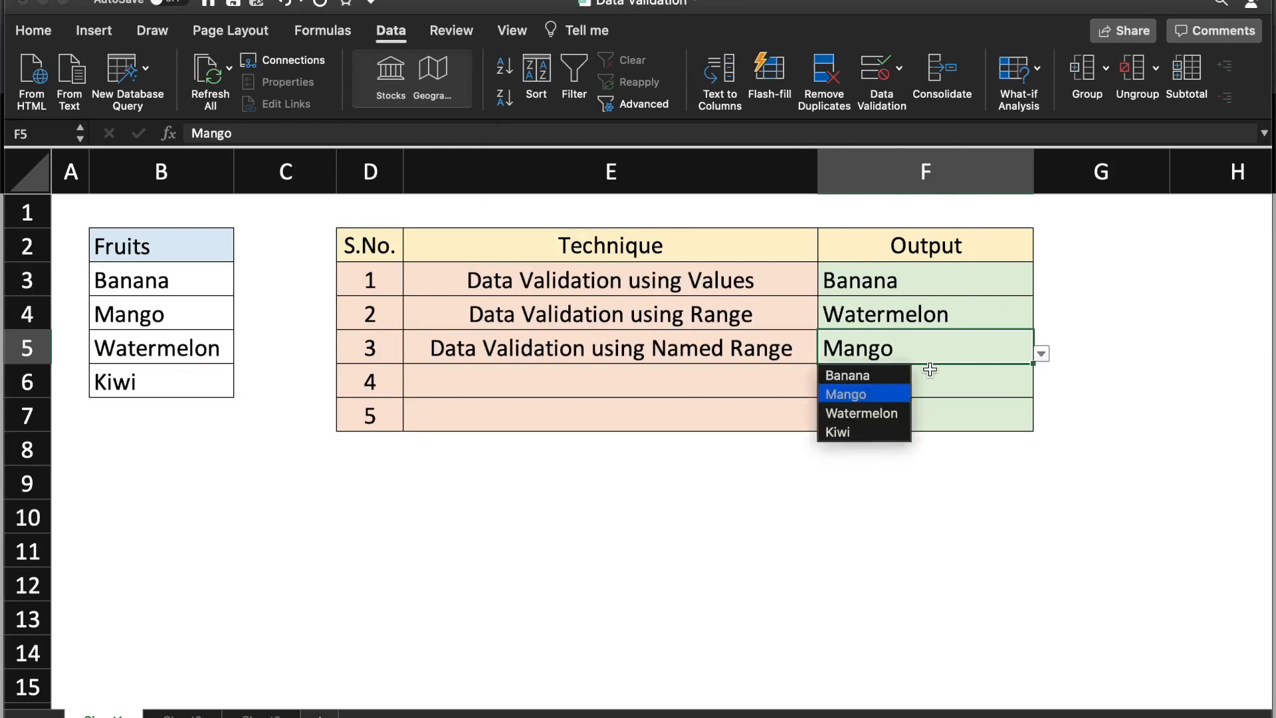
{"action": "left_click", "coordinate": [846, 374]}
Replace the last fruit in the Fruits list, cell B6, with Apple and check the drop-down options of output cell F5.
{"action": "left_click", "coordinate": [128, 380]}
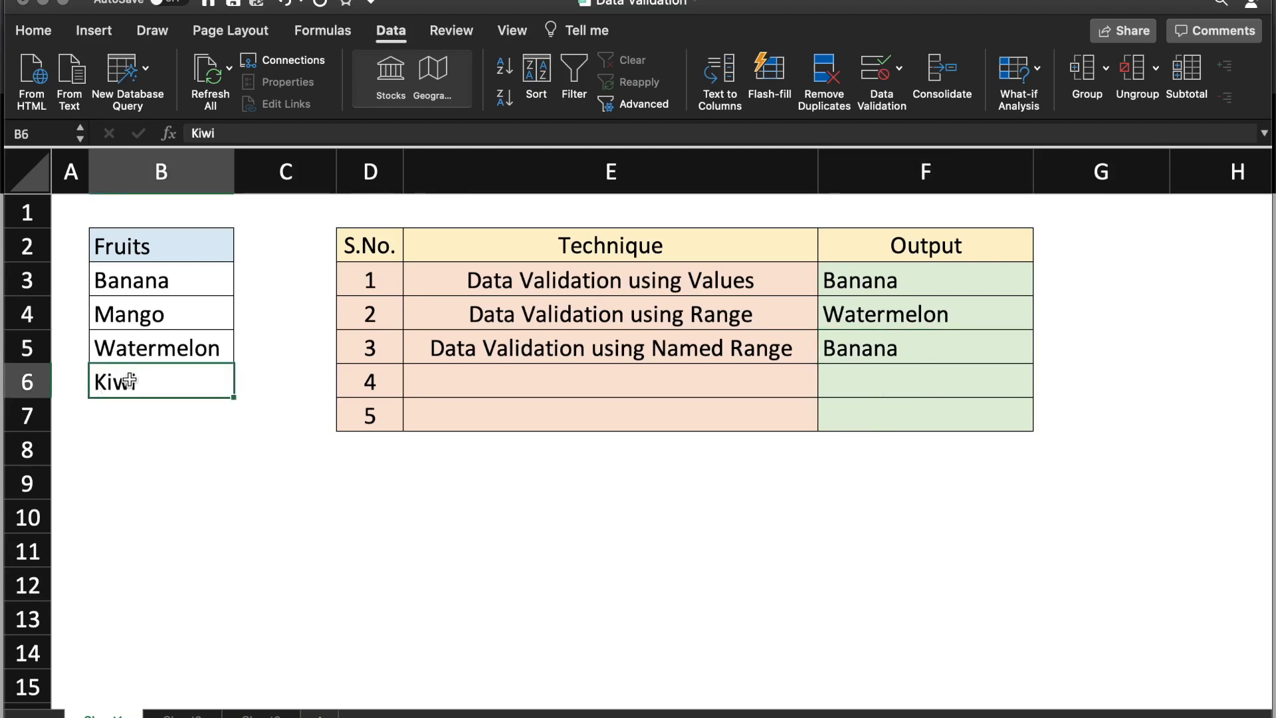
{"action": "type", "text": "Apple"}
{"action": "key", "text": "Return"}
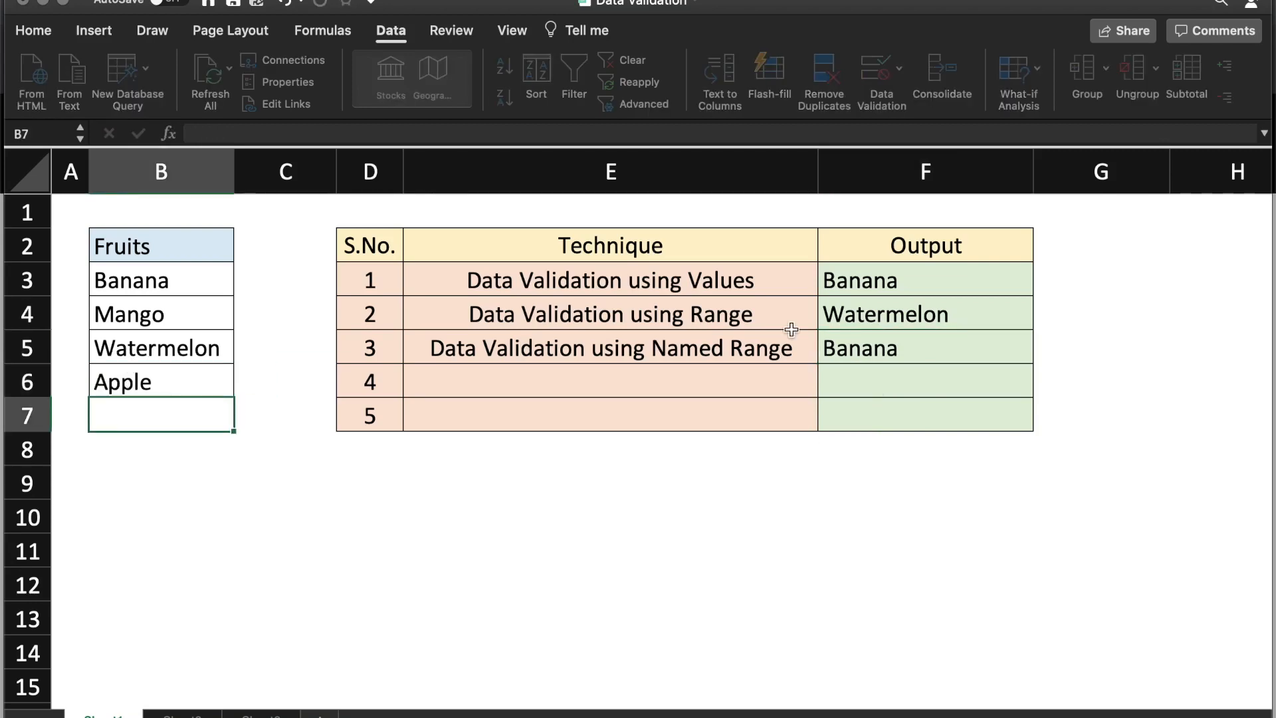
{"action": "left_click", "coordinate": [938, 342]}
{"action": "left_click", "coordinate": [1041, 353]}
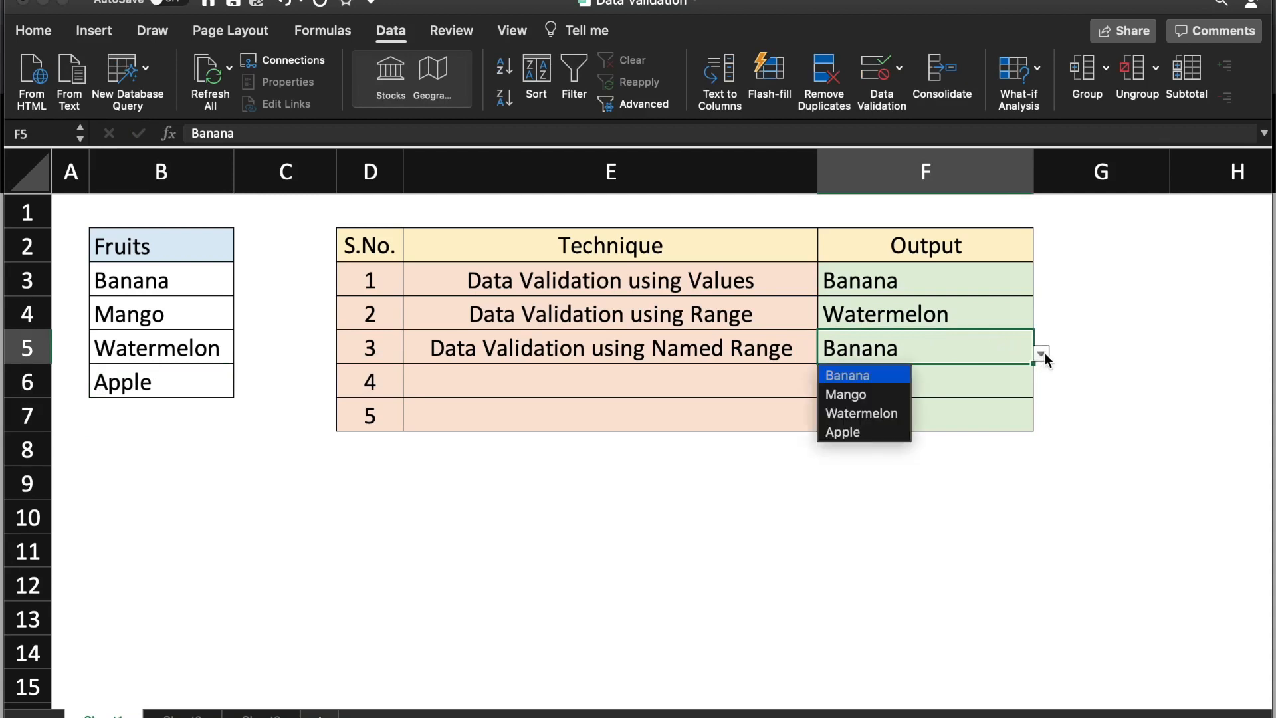
Choose Apple from the drop-down list of output cell F5.
{"action": "left_click", "coordinate": [860, 432]}
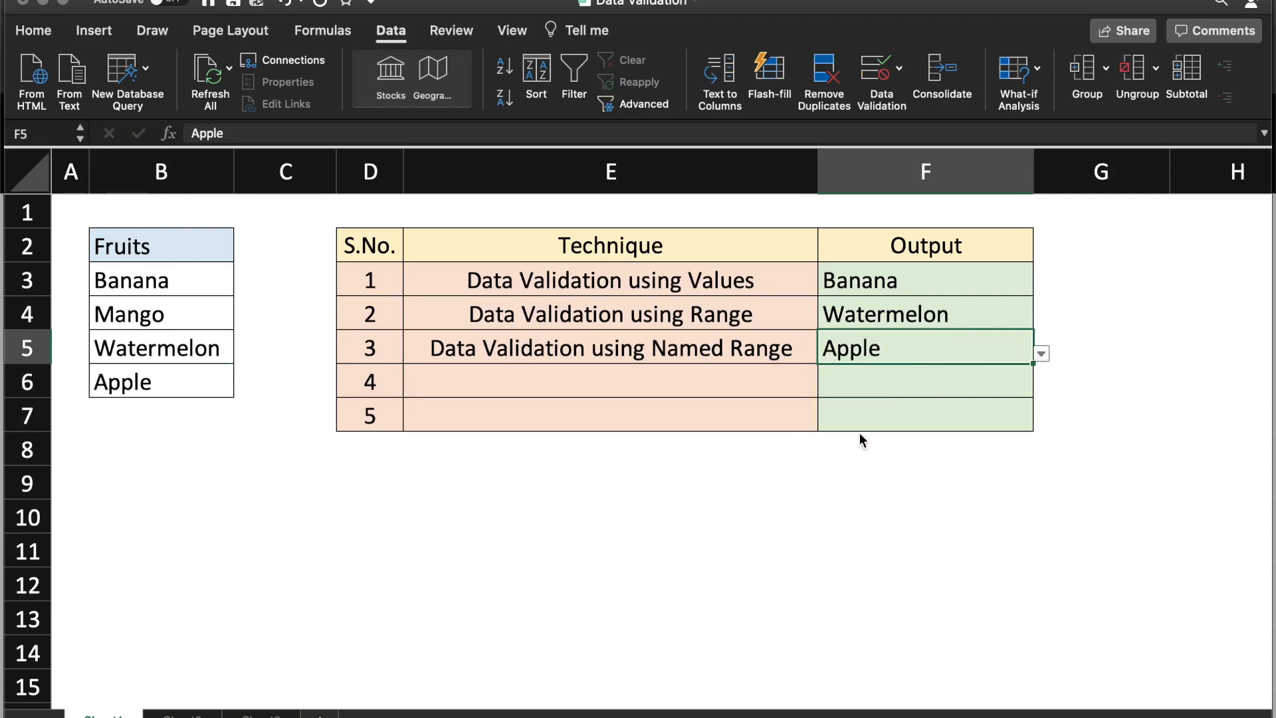
{"action": "key", "text": "Up"}
{"action": "key", "text": "Up"}
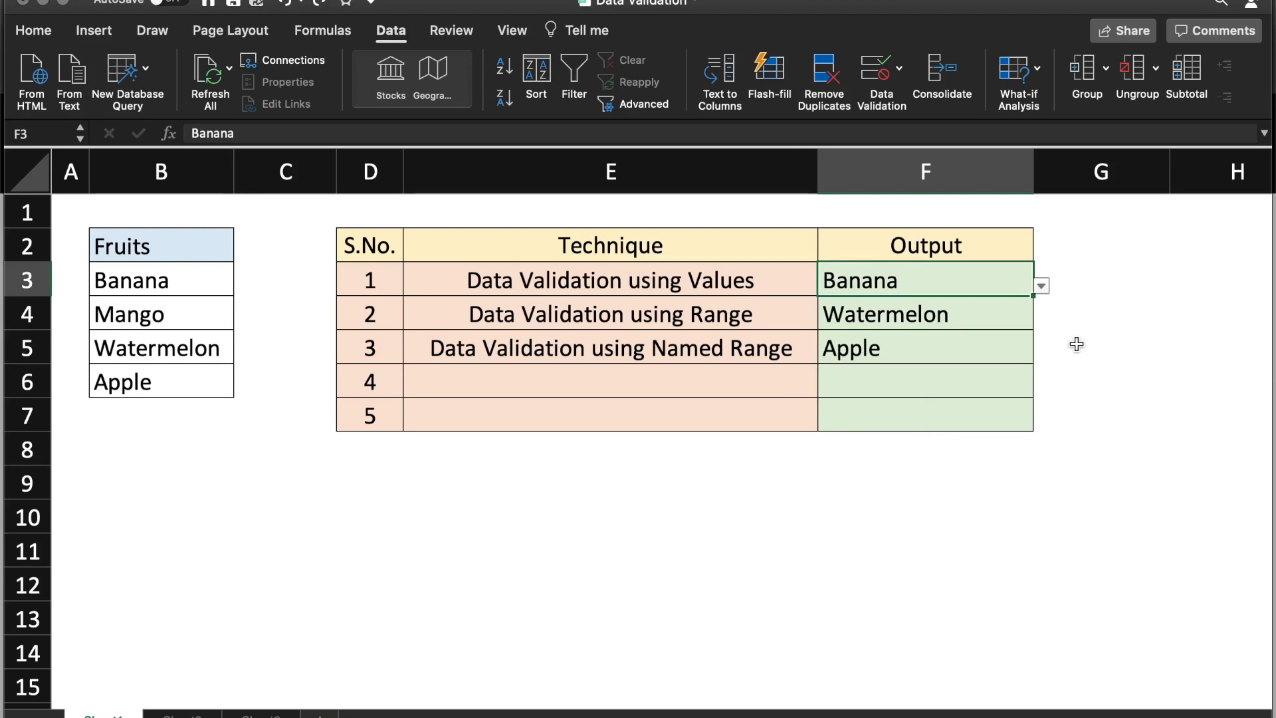
Add Orange as a new entry below the Fruits list, in cell B7.
{"action": "left_click", "coordinate": [115, 412]}
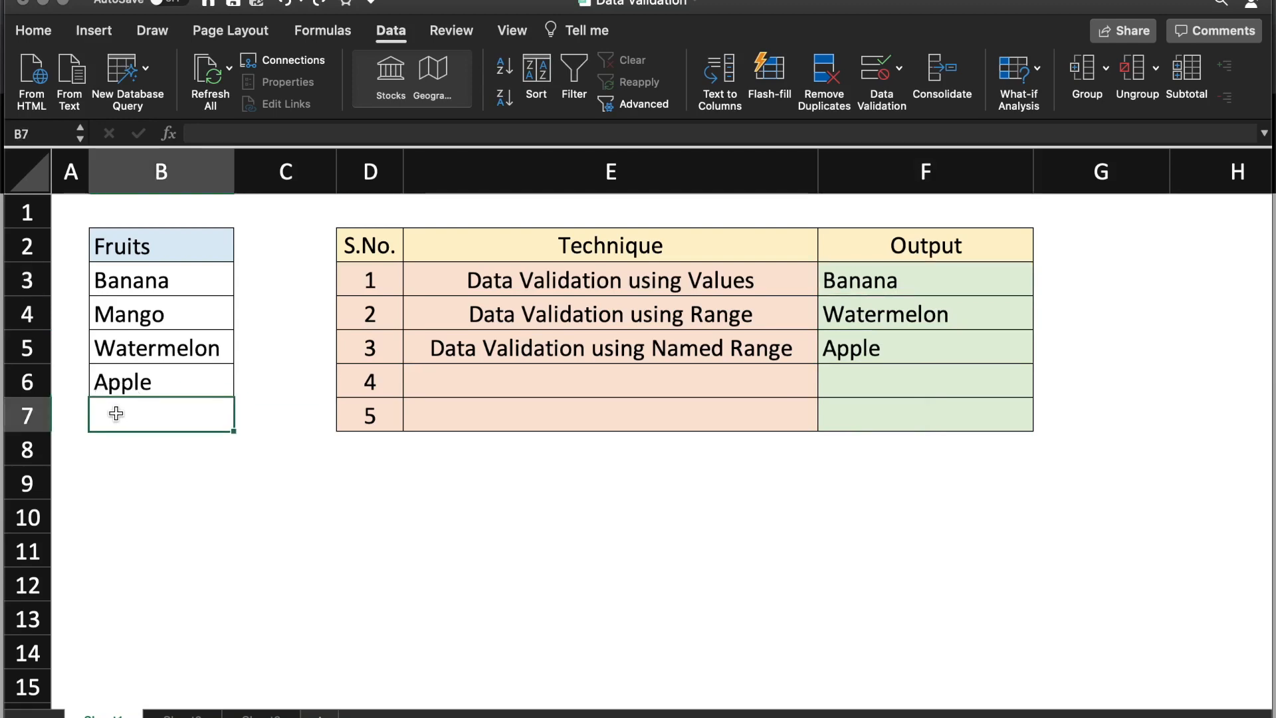
{"action": "type", "text": "Orange"}
{"action": "key", "text": "Return"}
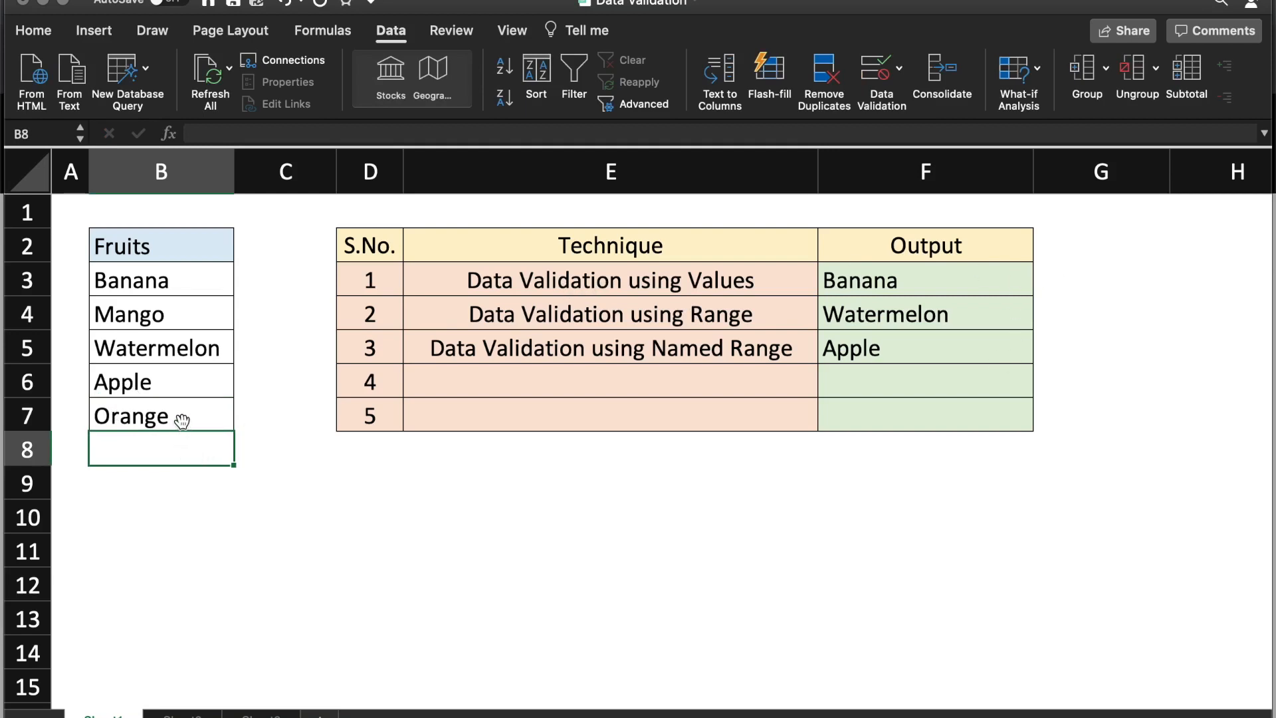
Check whether the drop-down lists of output cells F3 and F4 offer the newly added fruit.
{"action": "left_click", "coordinate": [993, 284]}
{"action": "left_click", "coordinate": [1041, 286]}
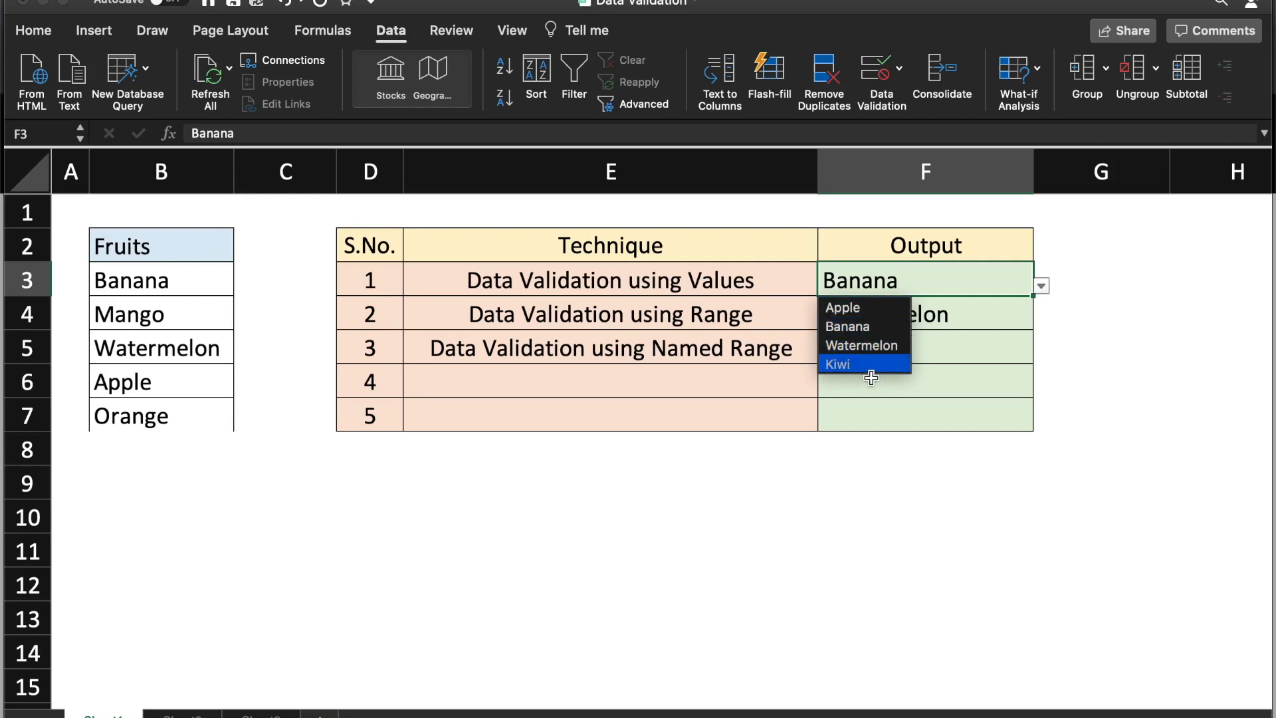
{"action": "left_click", "coordinate": [966, 315]}
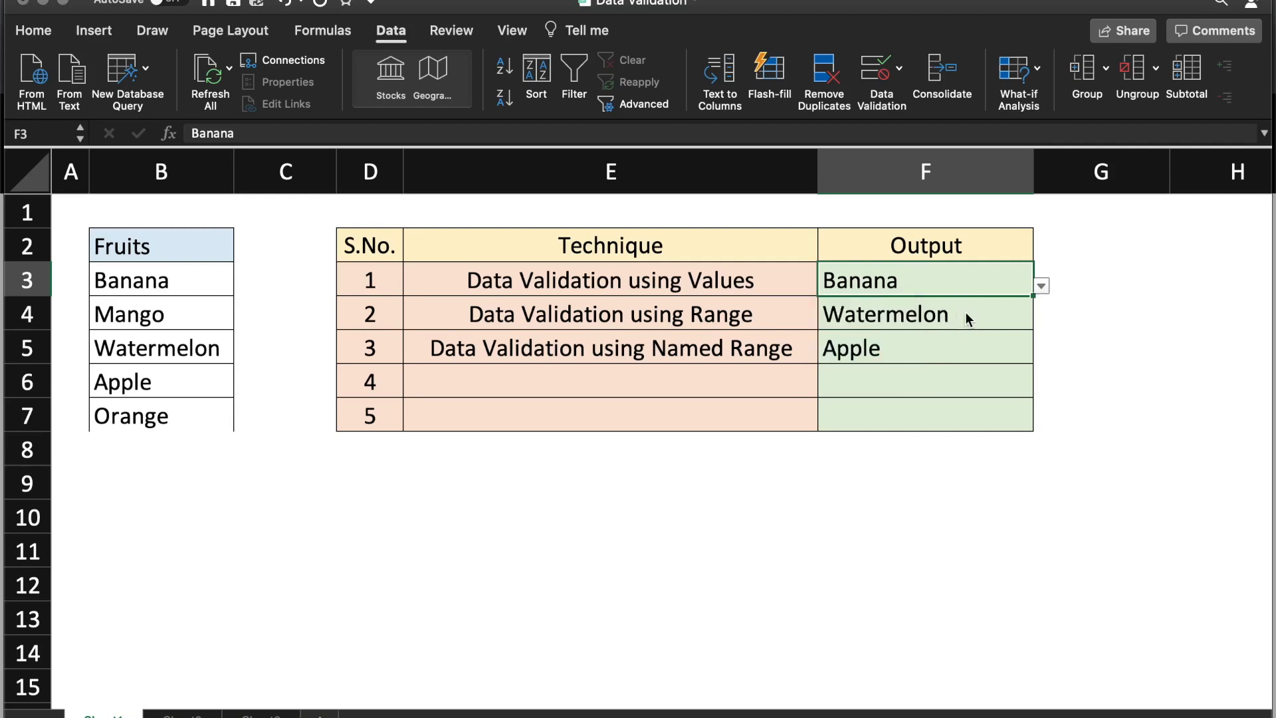
{"action": "left_click", "coordinate": [968, 318]}
{"action": "left_click", "coordinate": [1041, 319]}
Label technique 4 in E6 as "Data Validation using Offset" and set the data validation of output cell F6 to allow a List.
{"action": "left_click", "coordinate": [673, 390]}
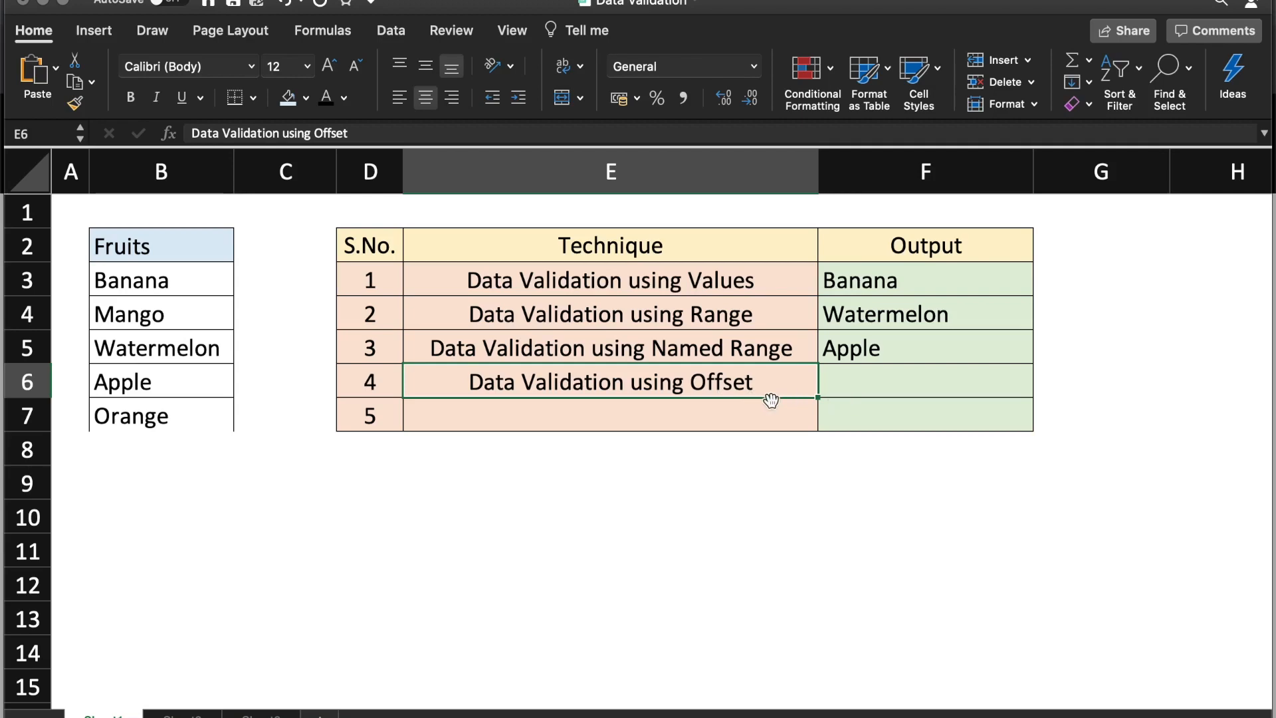
{"action": "left_click", "coordinate": [885, 381]}
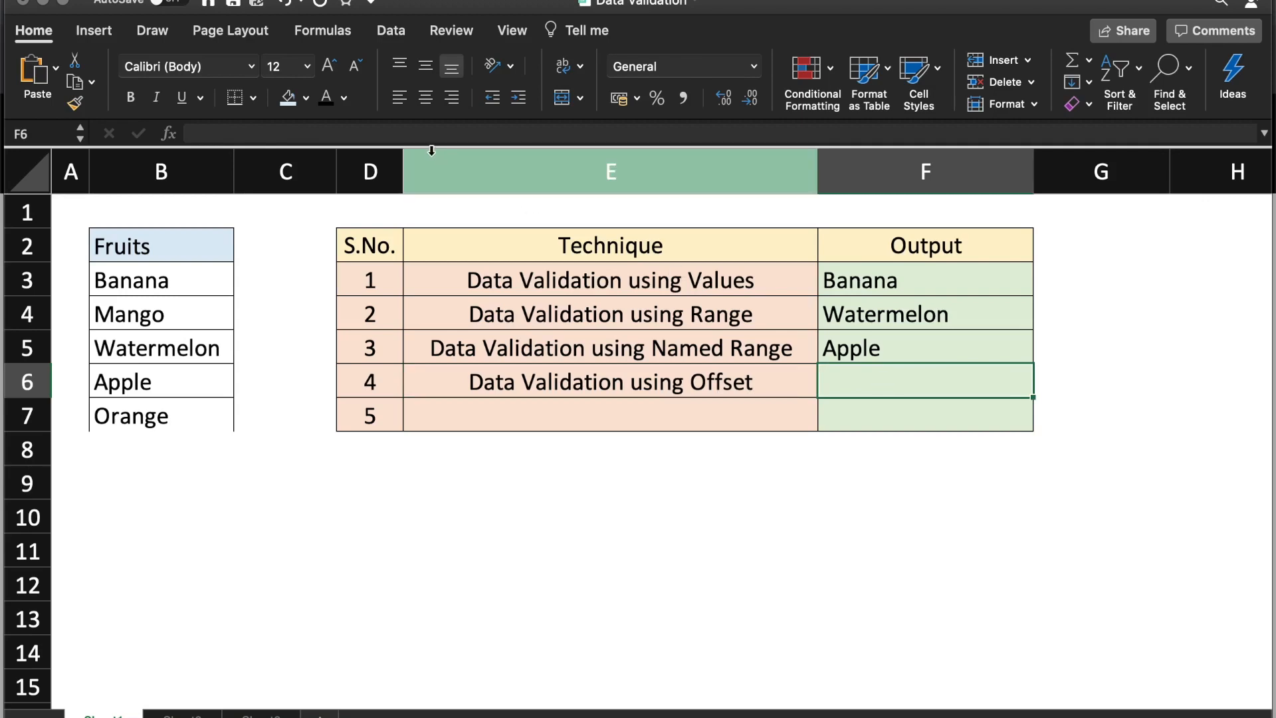
{"action": "left_click", "coordinate": [383, 28]}
{"action": "left_click", "coordinate": [876, 69]}
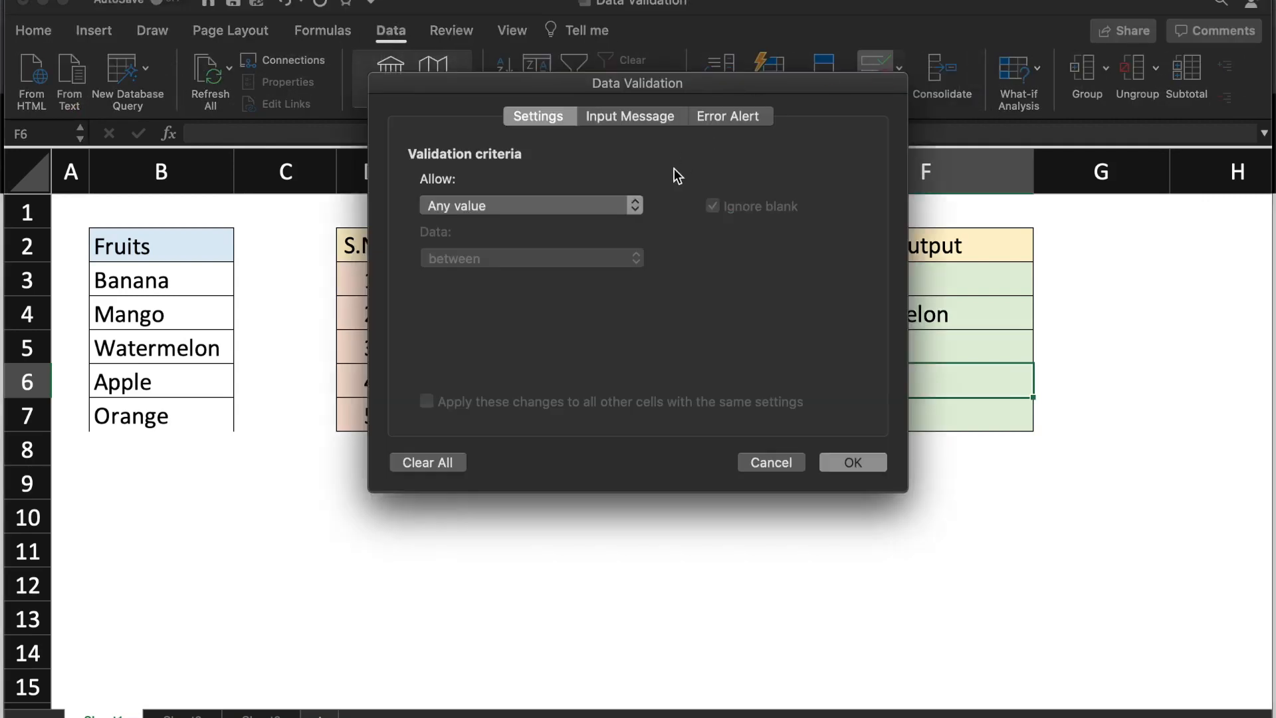
{"action": "left_click", "coordinate": [638, 205]}
{"action": "left_click", "coordinate": [488, 260]}
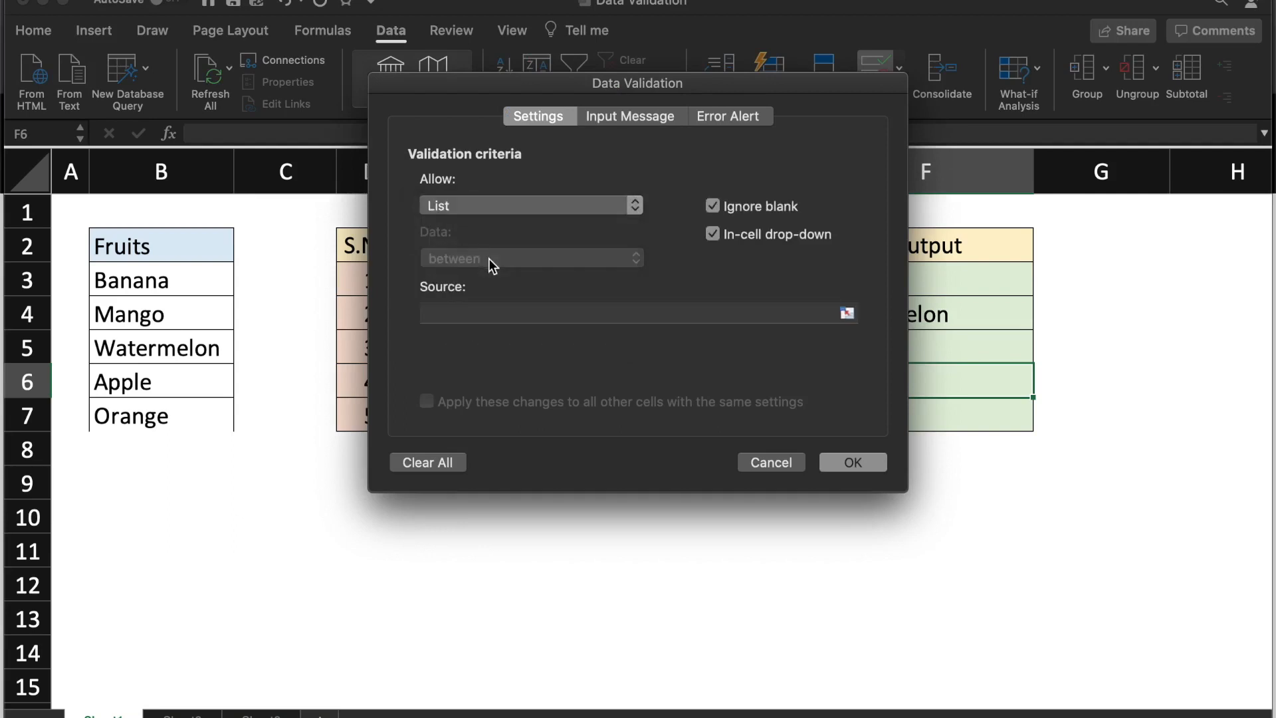
Begin the list source formula with =OFFSET($b$3,0,0, so that it starts from the first fruit with no row or column shift.
{"action": "left_click", "coordinate": [445, 310]}
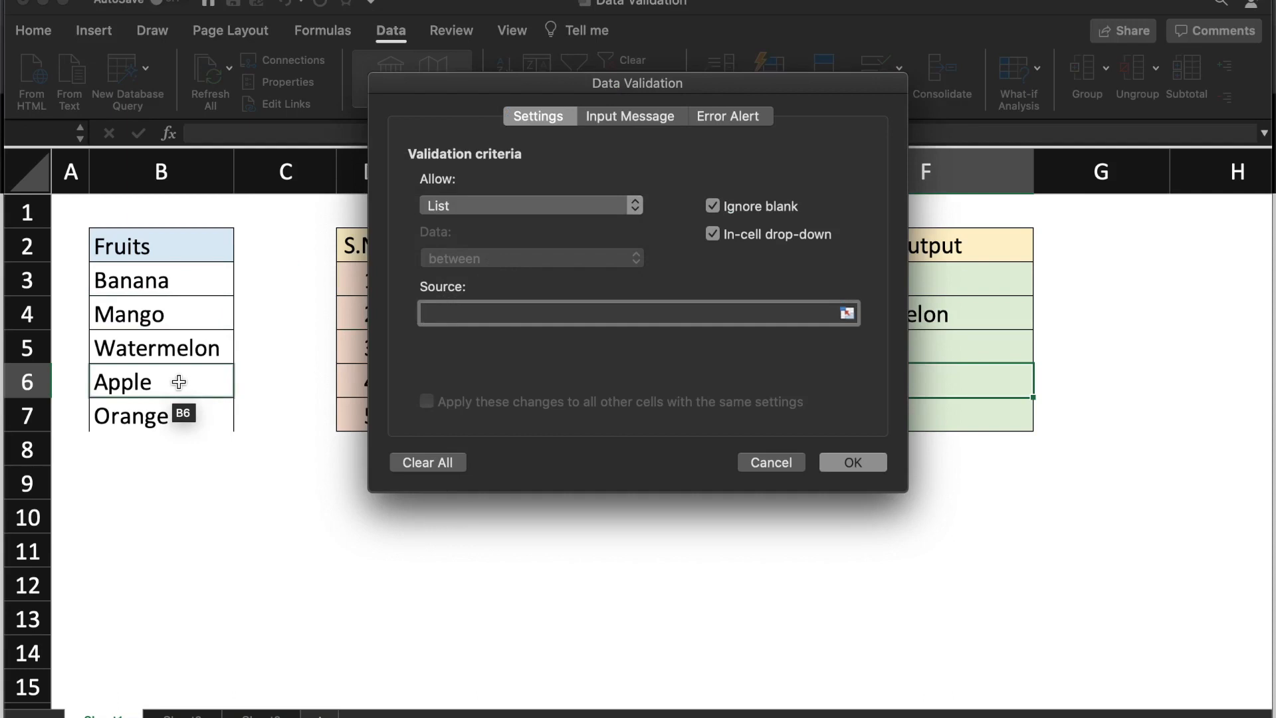
{"action": "type", "text": "=OFF"}
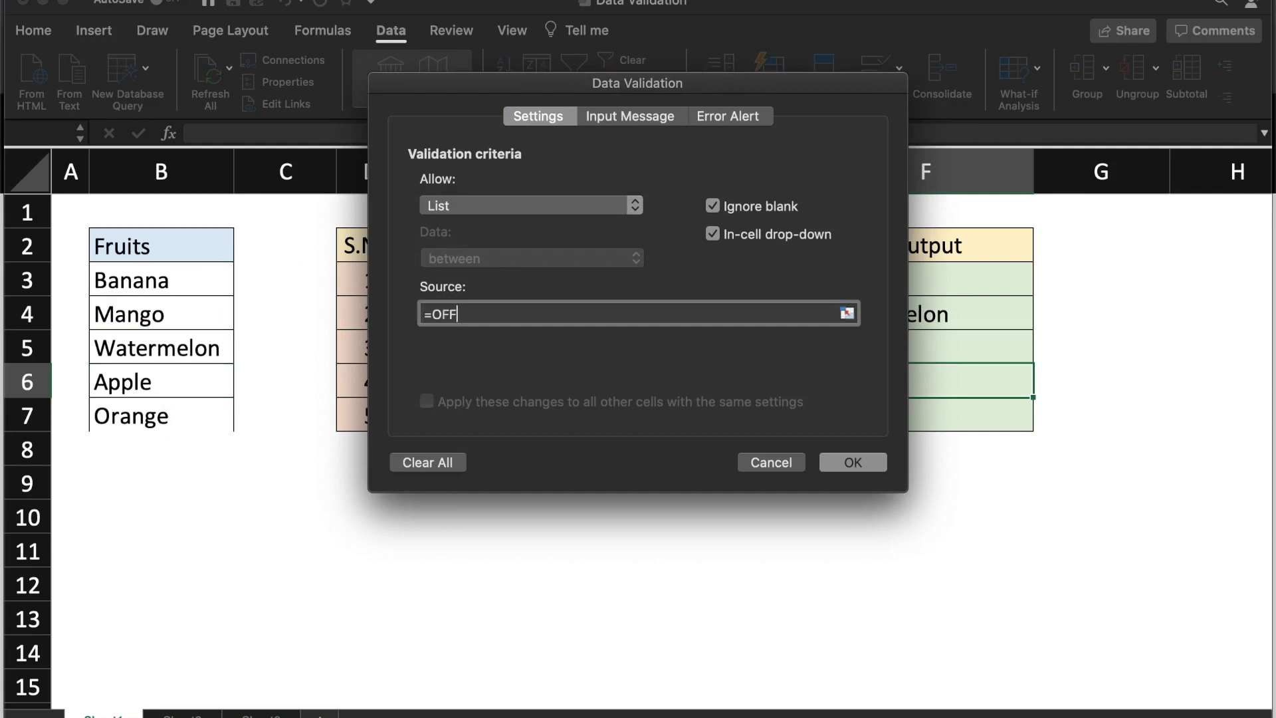
{"action": "type", "text": "SET("}
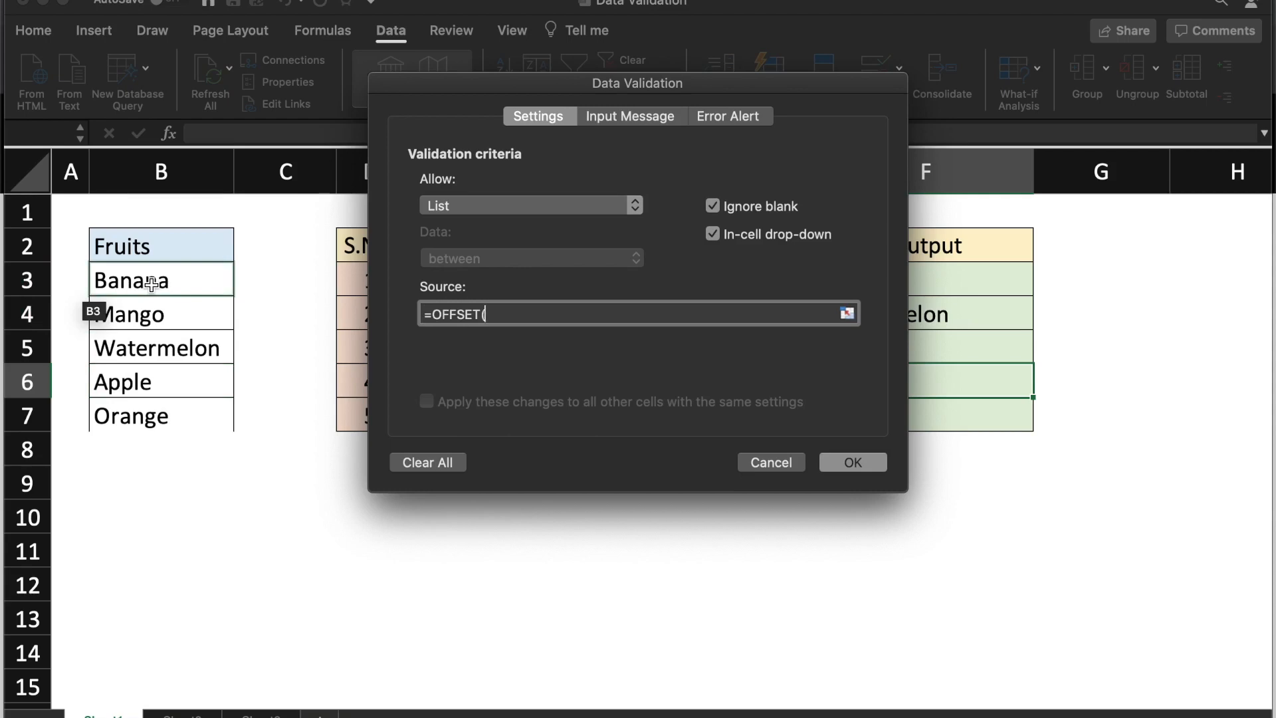
{"action": "type", "text": "$b$3"}
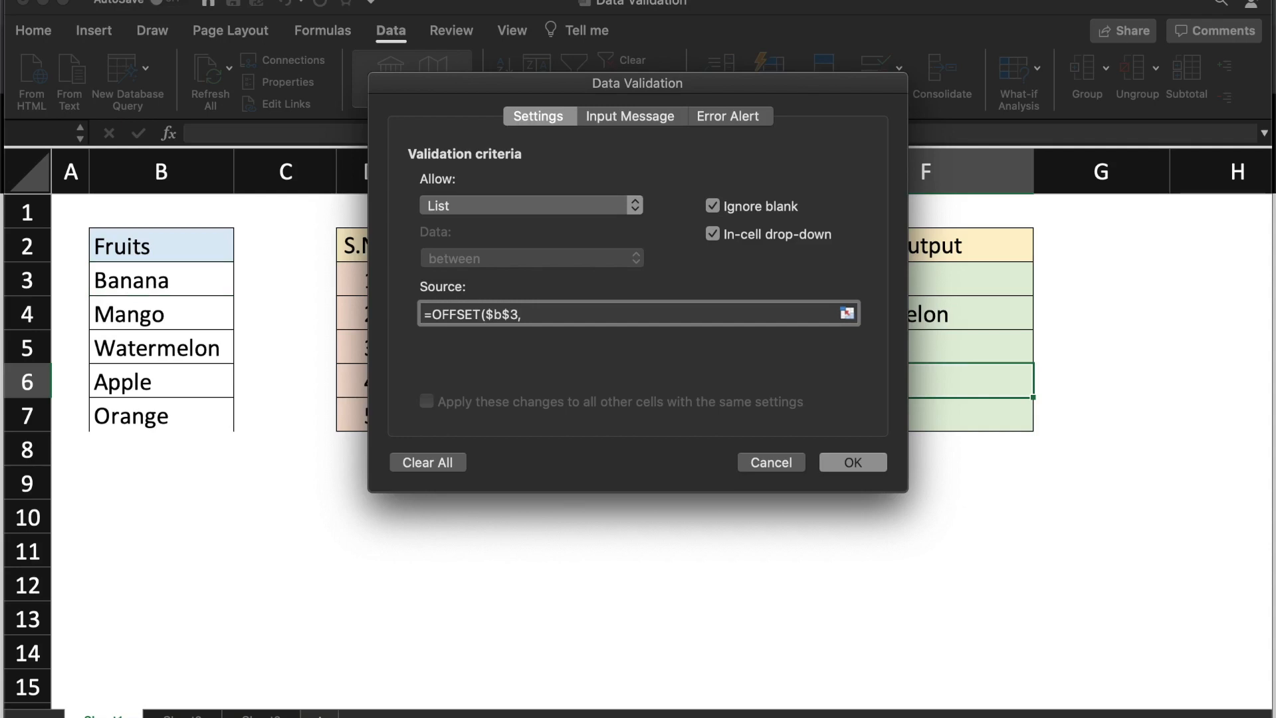
{"action": "type", "text": ",0,0,"}
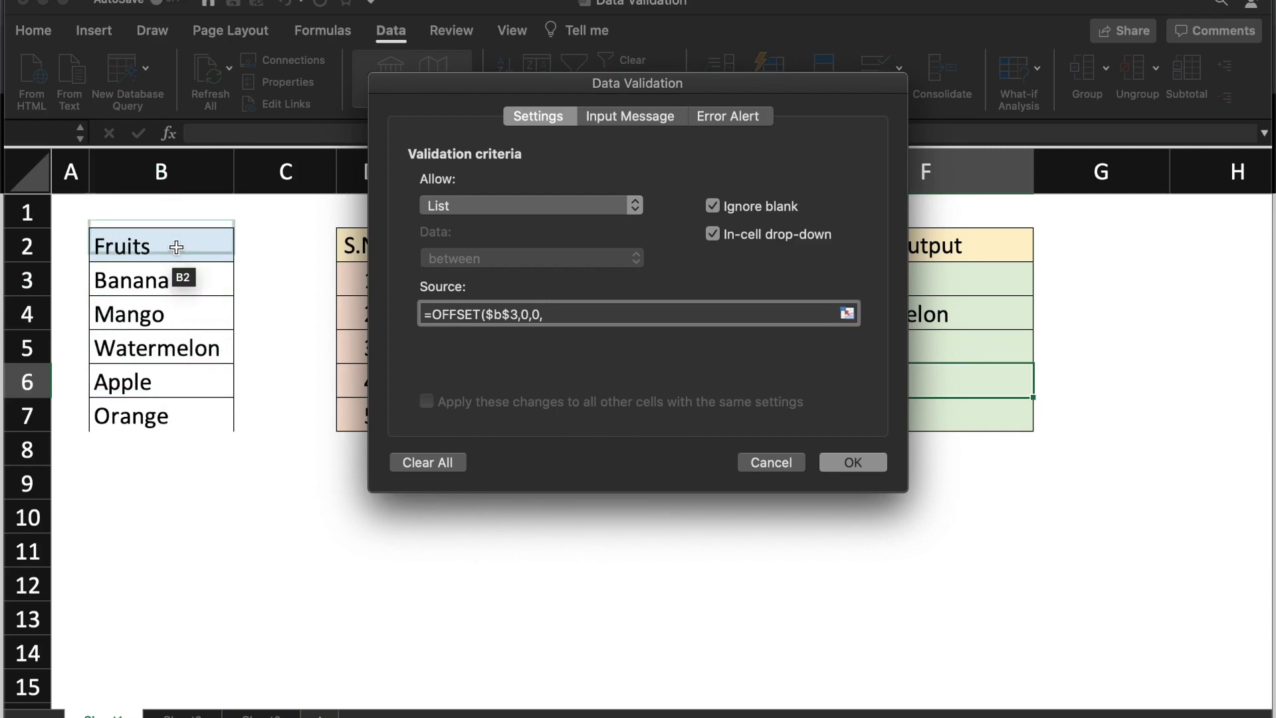
Complete the OFFSET formula with a height of countif($B$3:$B$100,"<>") and apply the validation to F6.
{"action": "type", "text": "countif"}
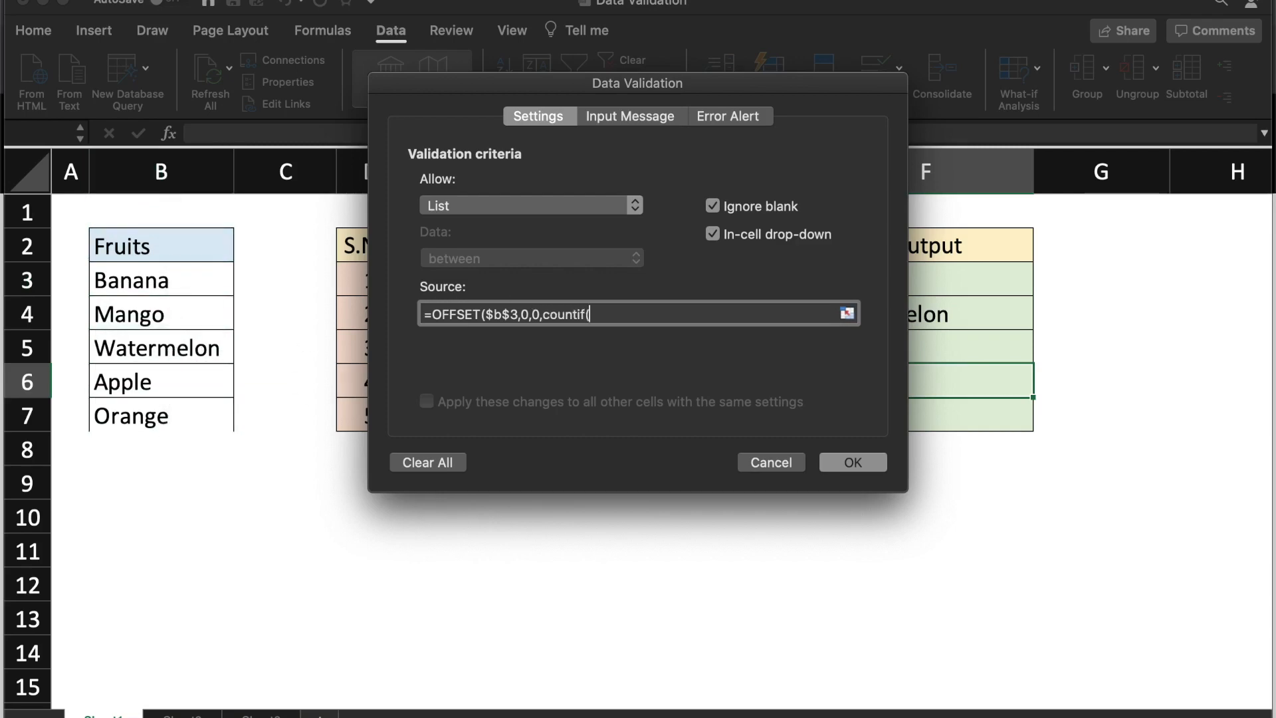
{"action": "type", "text": "("}
{"action": "left_click", "coordinate": [171, 281]}
{"action": "left_click_drag", "start_coordinate": [170, 281], "coordinate": [168, 416]}
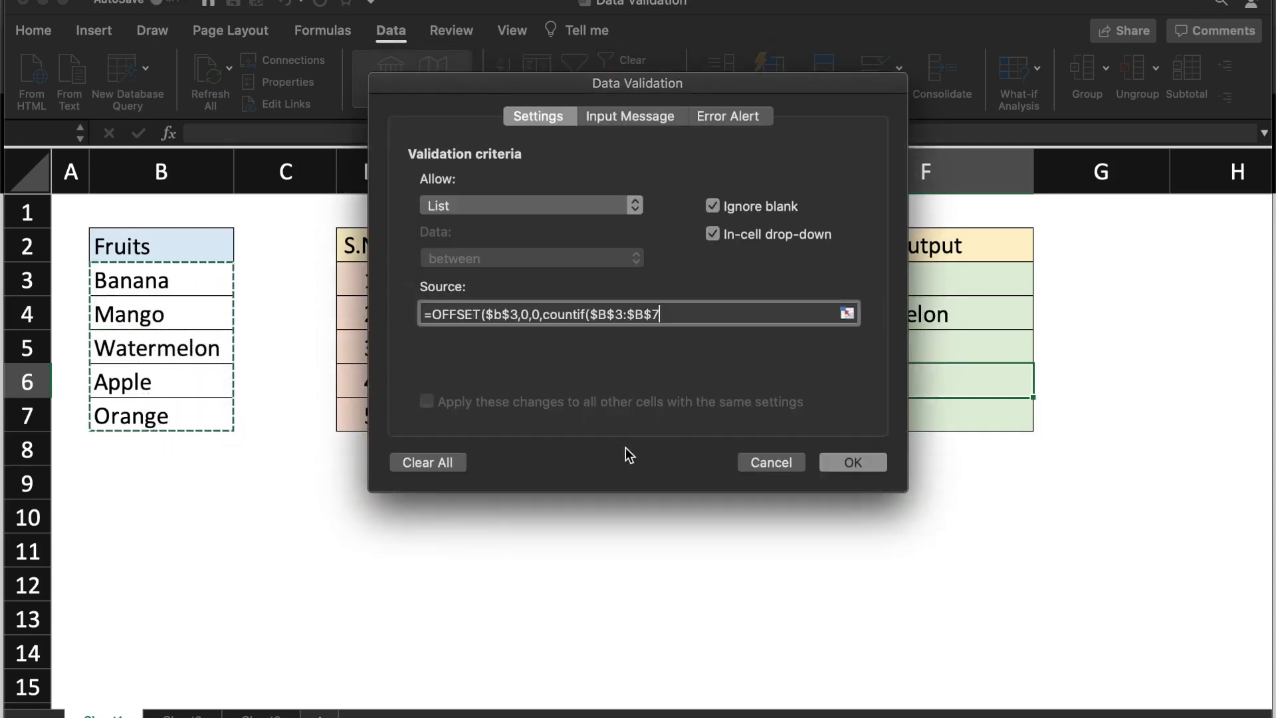
{"action": "key", "text": "BackSpace"}
{"action": "type", "text": "100,"}
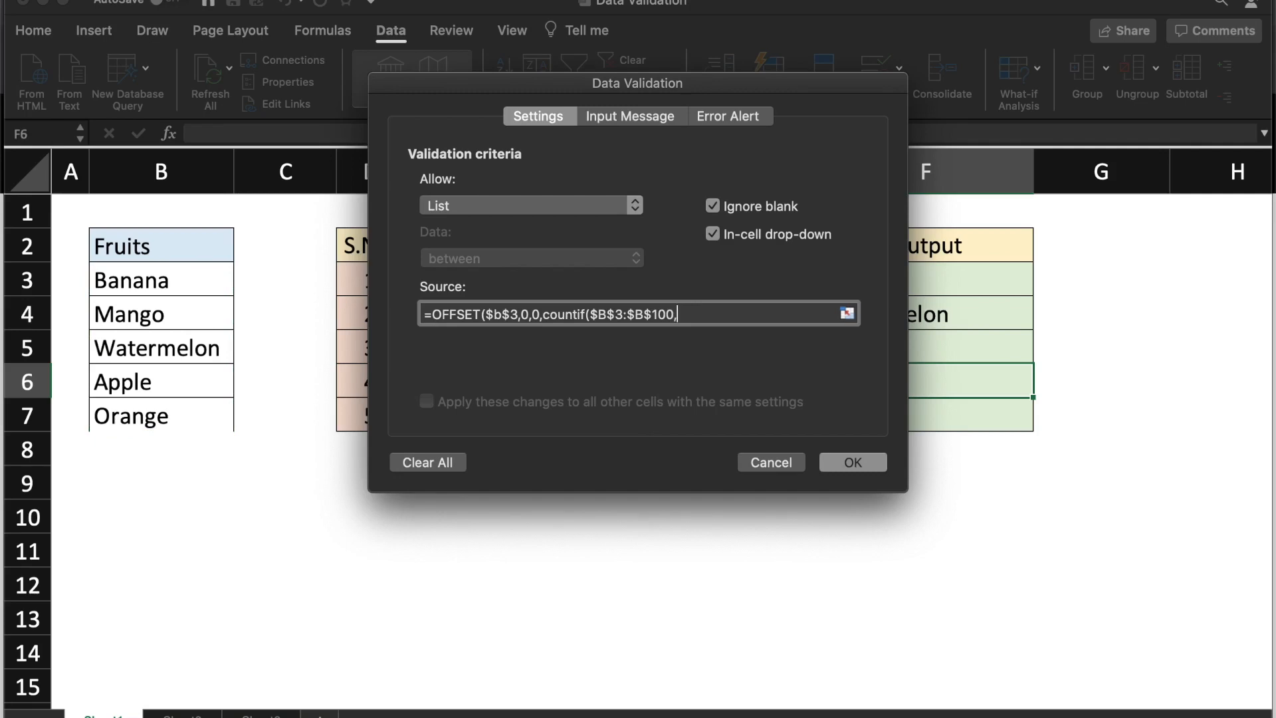
{"action": "type", "text": "<>\")"}
{"action": "left_click", "coordinate": [840, 461]}
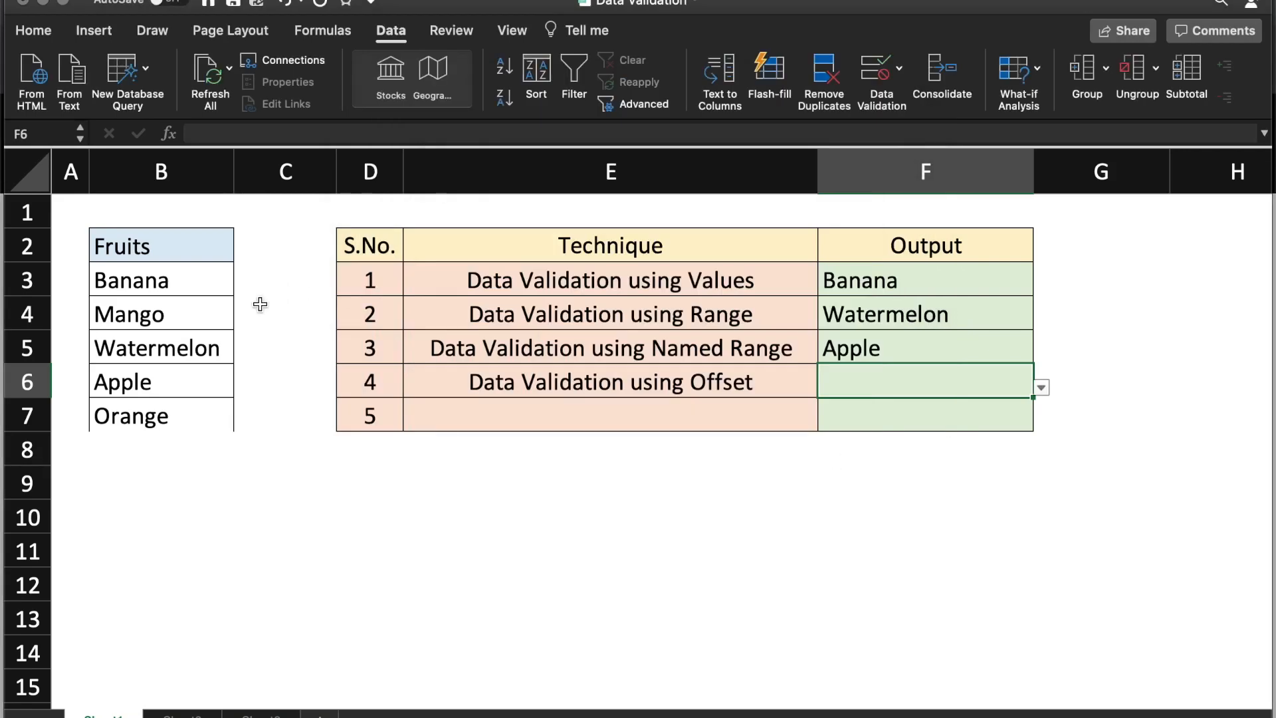
Compare the fruit cells B3:B7 with the drop-down list in F6, and choose Apple from it.
{"action": "left_click", "coordinate": [199, 284]}
{"action": "left_click_drag", "start_coordinate": [200, 284], "coordinate": [190, 419]}
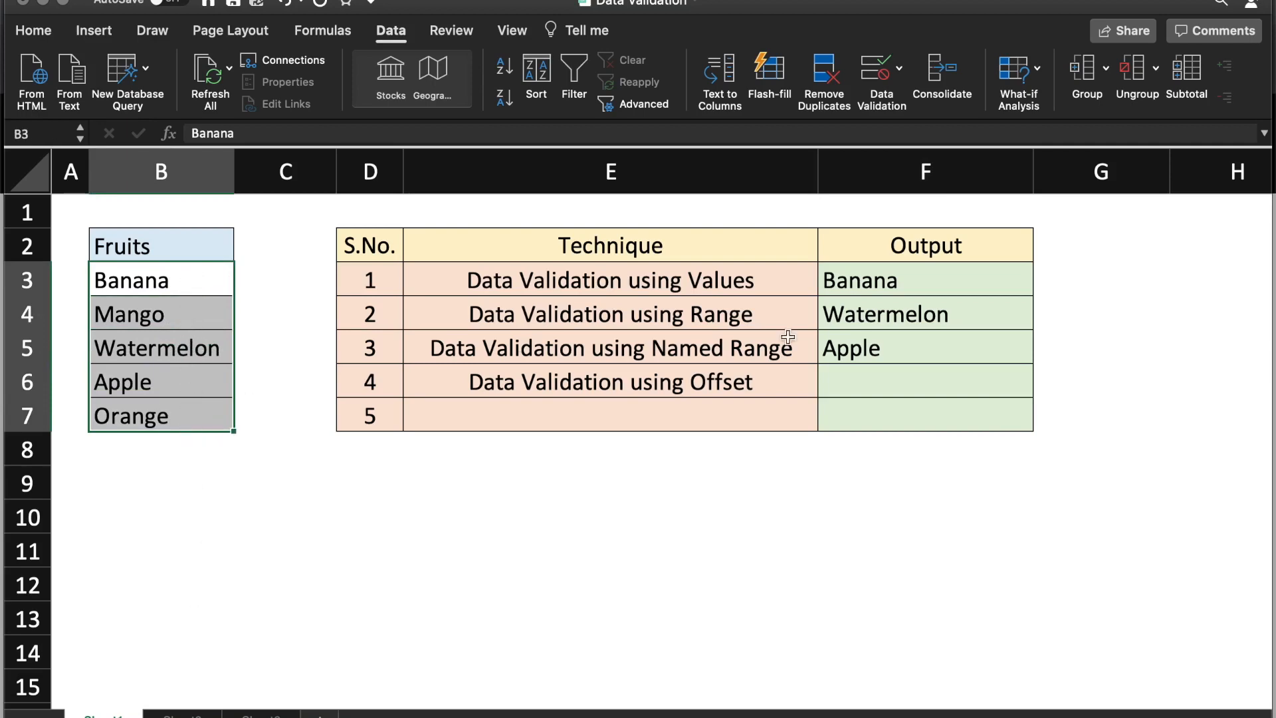
{"action": "left_click", "coordinate": [901, 383]}
{"action": "left_click", "coordinate": [1041, 387]}
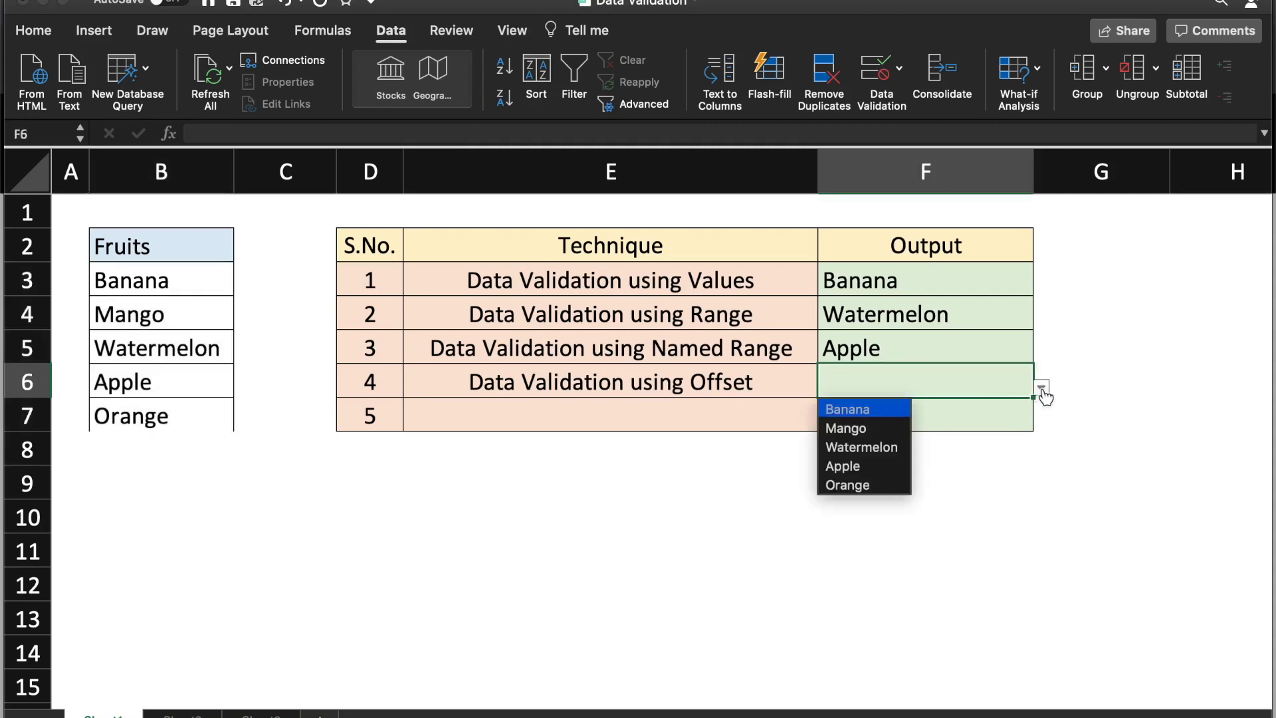
{"action": "left_click", "coordinate": [879, 469]}
Add Grapes to the end of the Fruits list, in cell B8.
{"action": "left_click", "coordinate": [131, 454]}
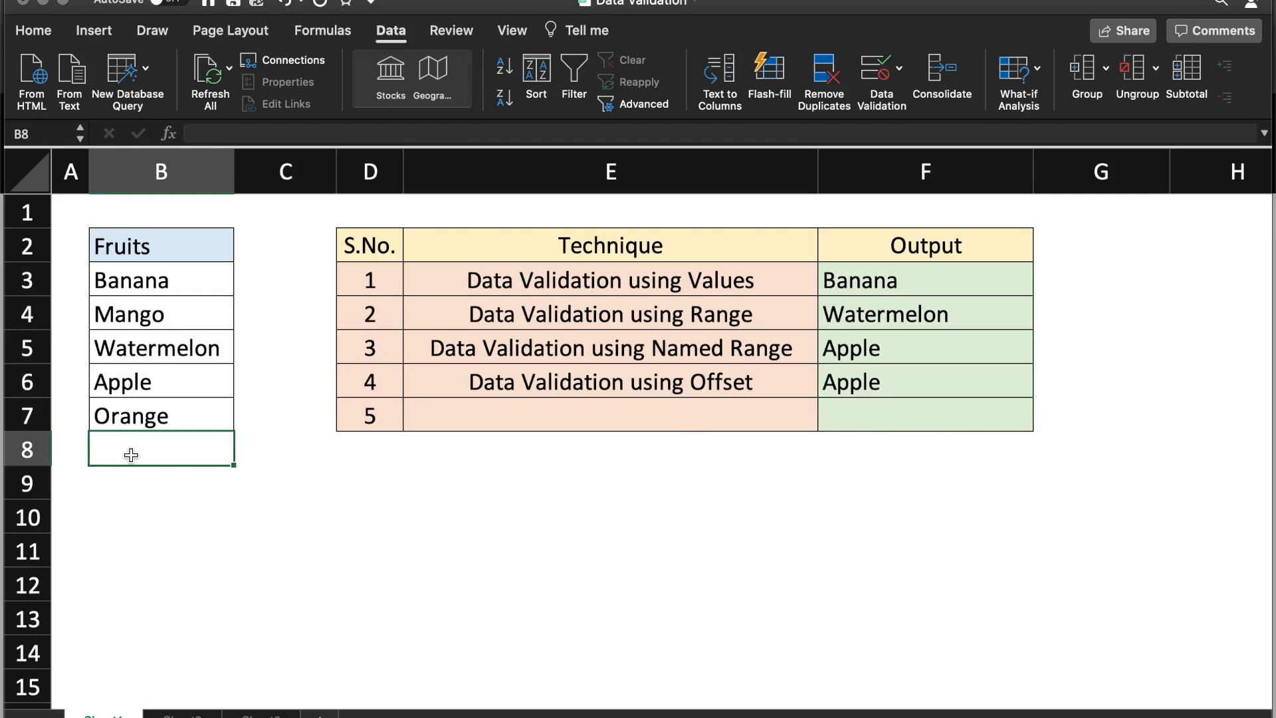
{"action": "type", "text": "Grapes"}
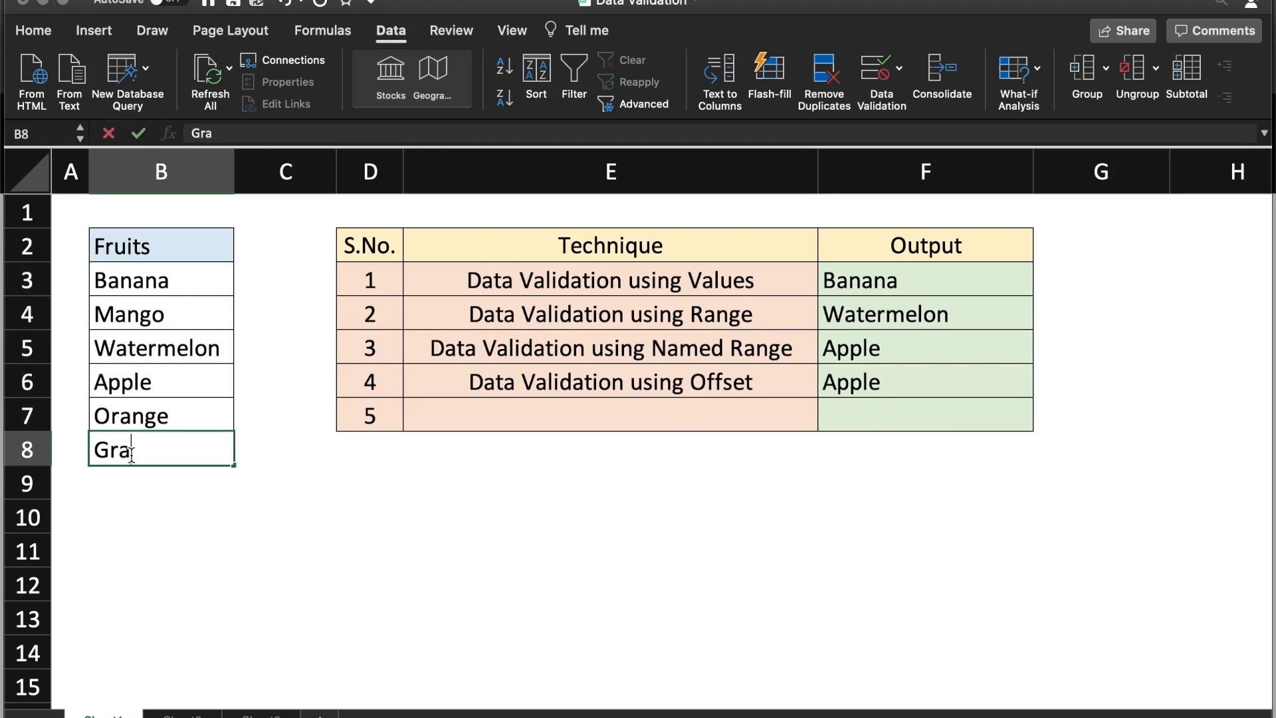
{"action": "key", "text": "Return"}
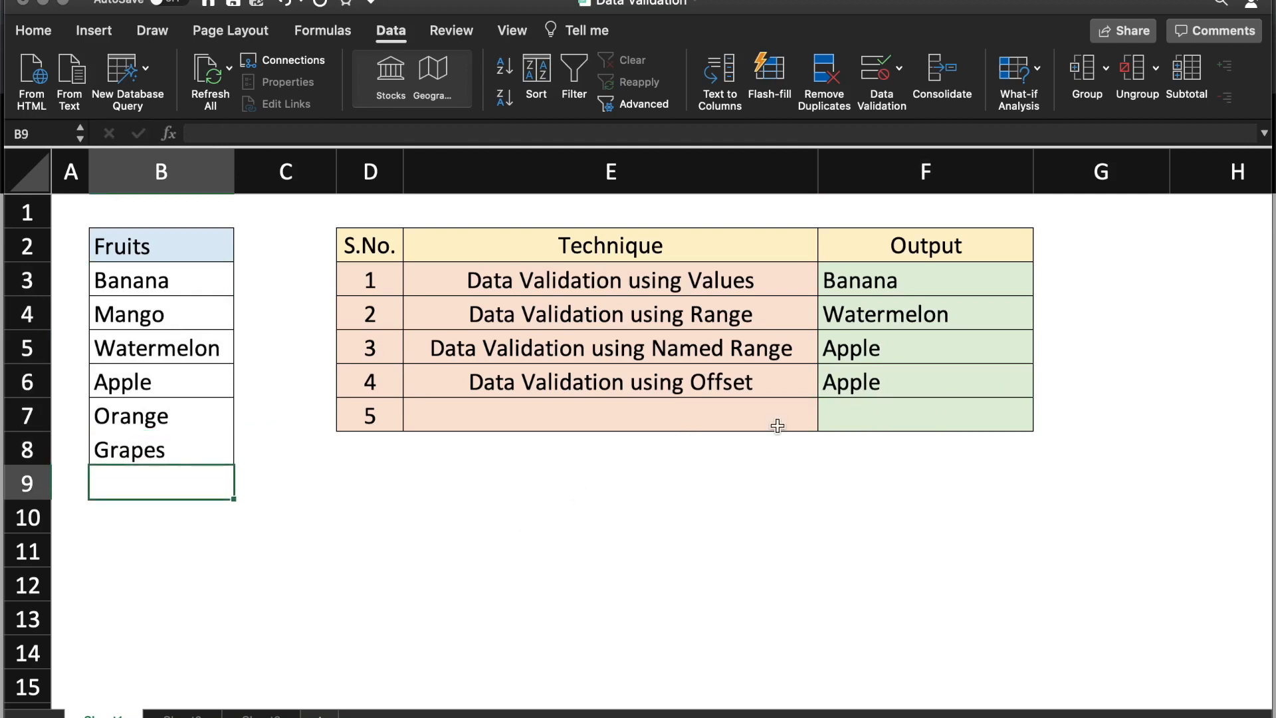
Choose Grapes from the drop-down list in F6 and label technique 5 in E7 as "Data Validation using Table".
{"action": "left_click", "coordinate": [900, 377]}
{"action": "left_click", "coordinate": [1043, 391]}
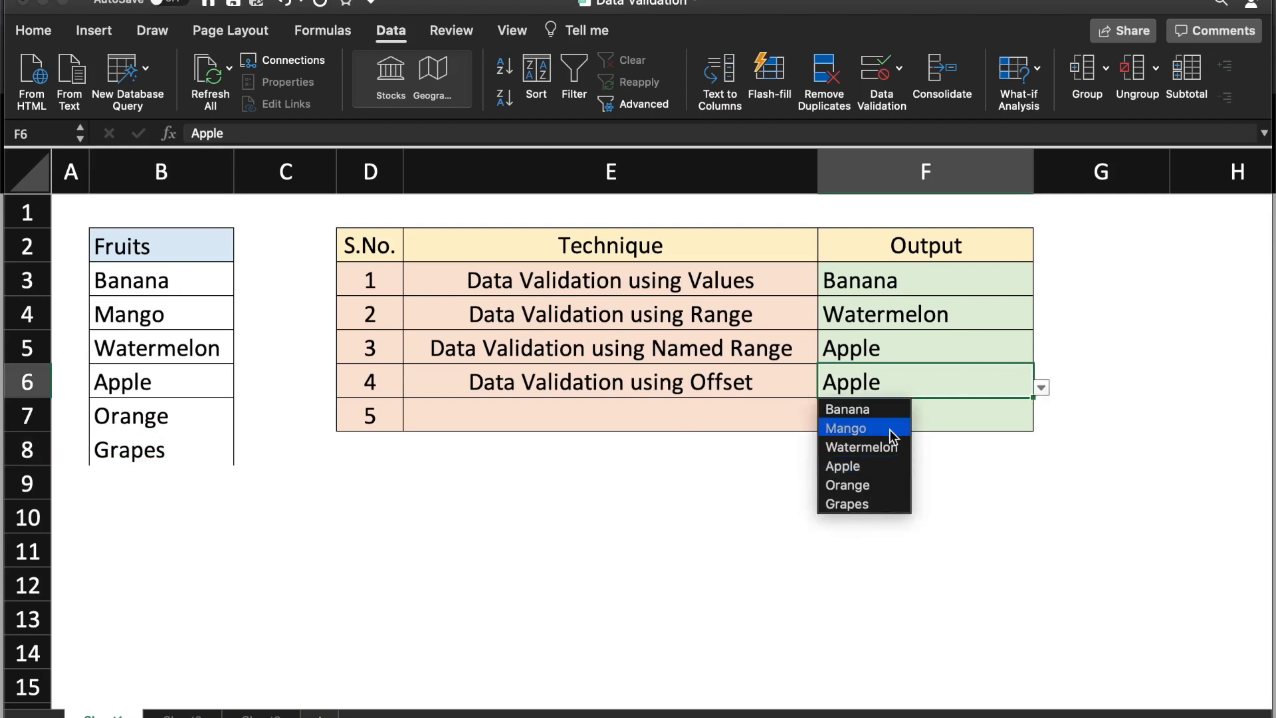
{"action": "left_click", "coordinate": [877, 503]}
{"action": "left_click", "coordinate": [763, 416]}
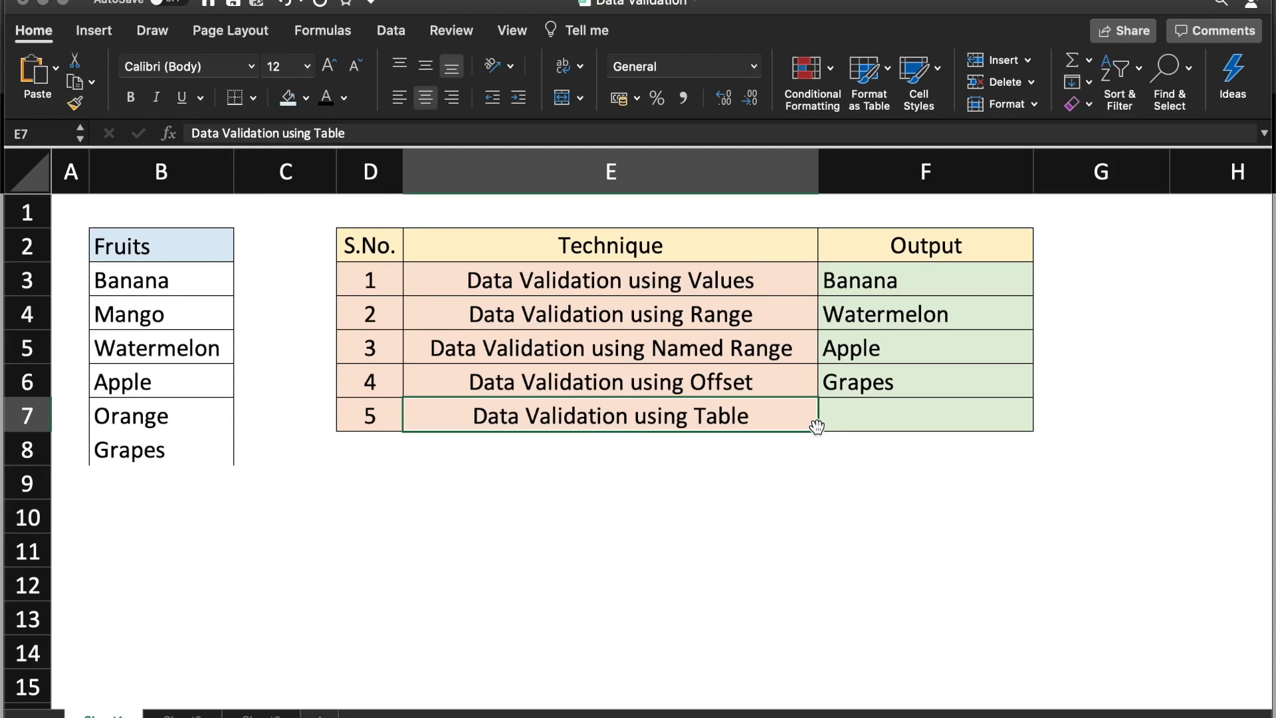
Format the Fruits list B2:B8 as a table with headers in a light blue-header style, and name the table Fruit.
{"action": "left_click_drag", "start_coordinate": [159, 247], "coordinate": [160, 441]}
{"action": "left_click", "coordinate": [162, 249]}
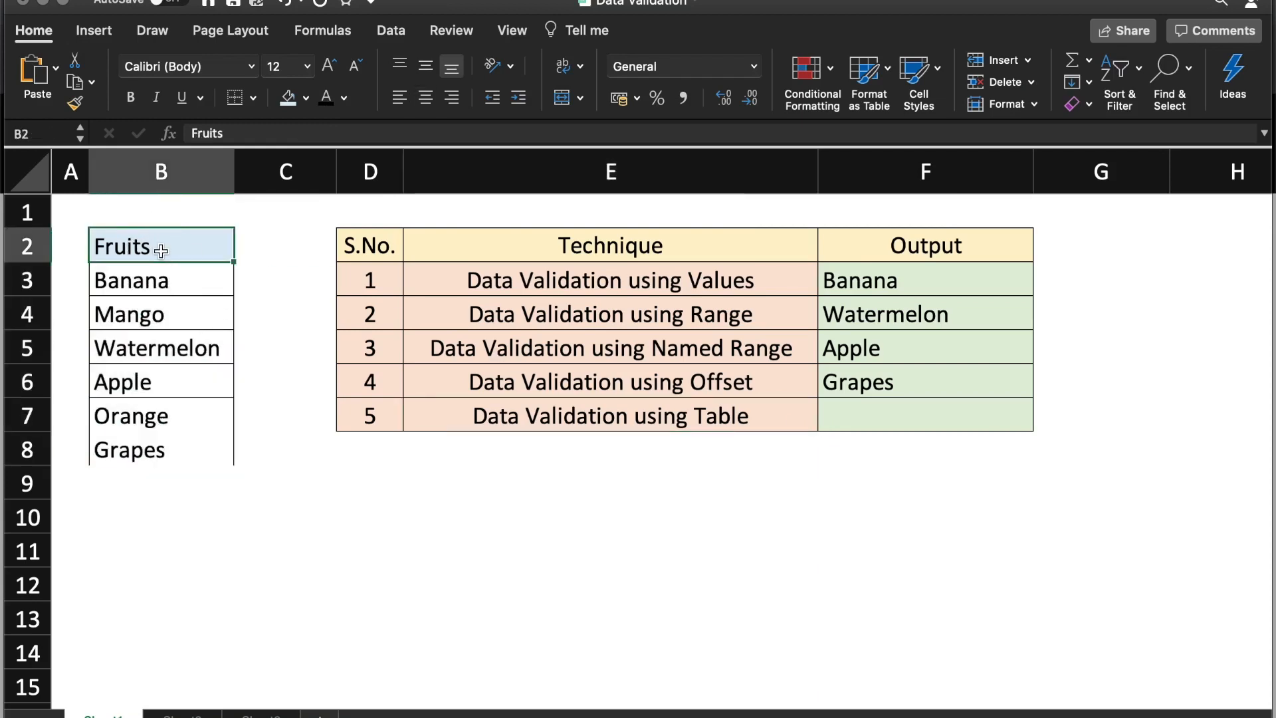
{"action": "left_click", "coordinate": [885, 70]}
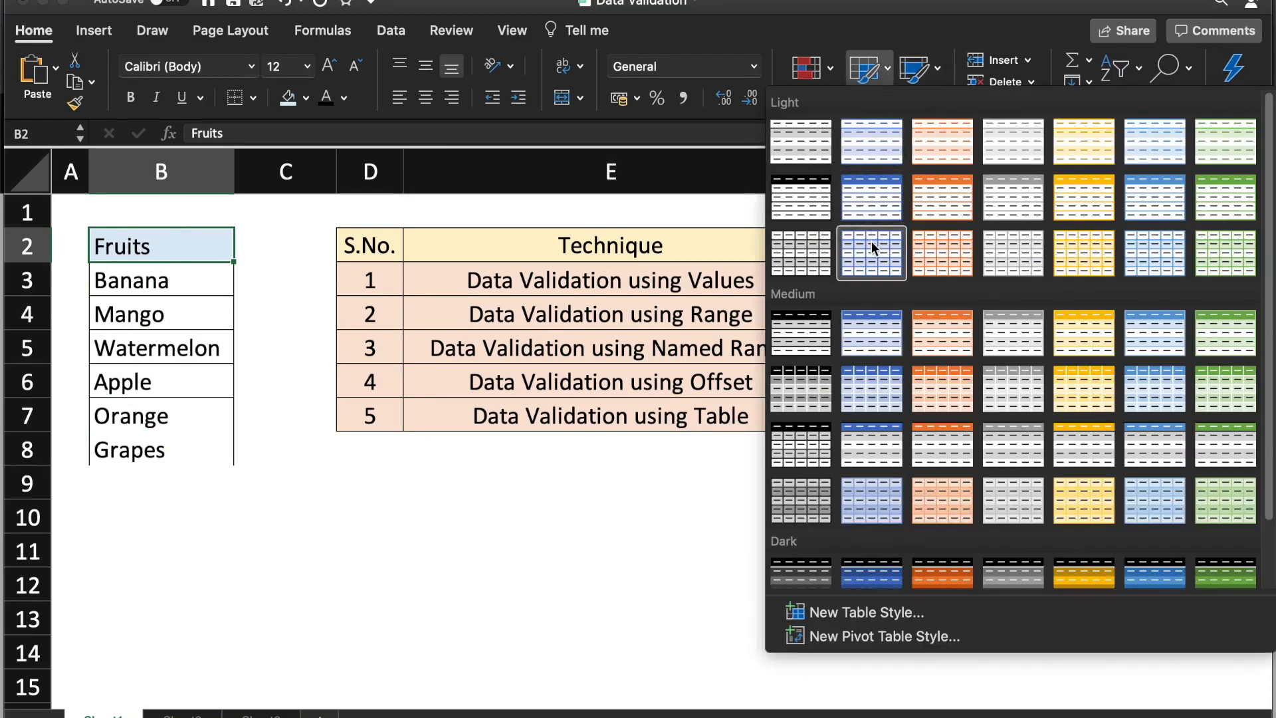
{"action": "left_click", "coordinate": [875, 202]}
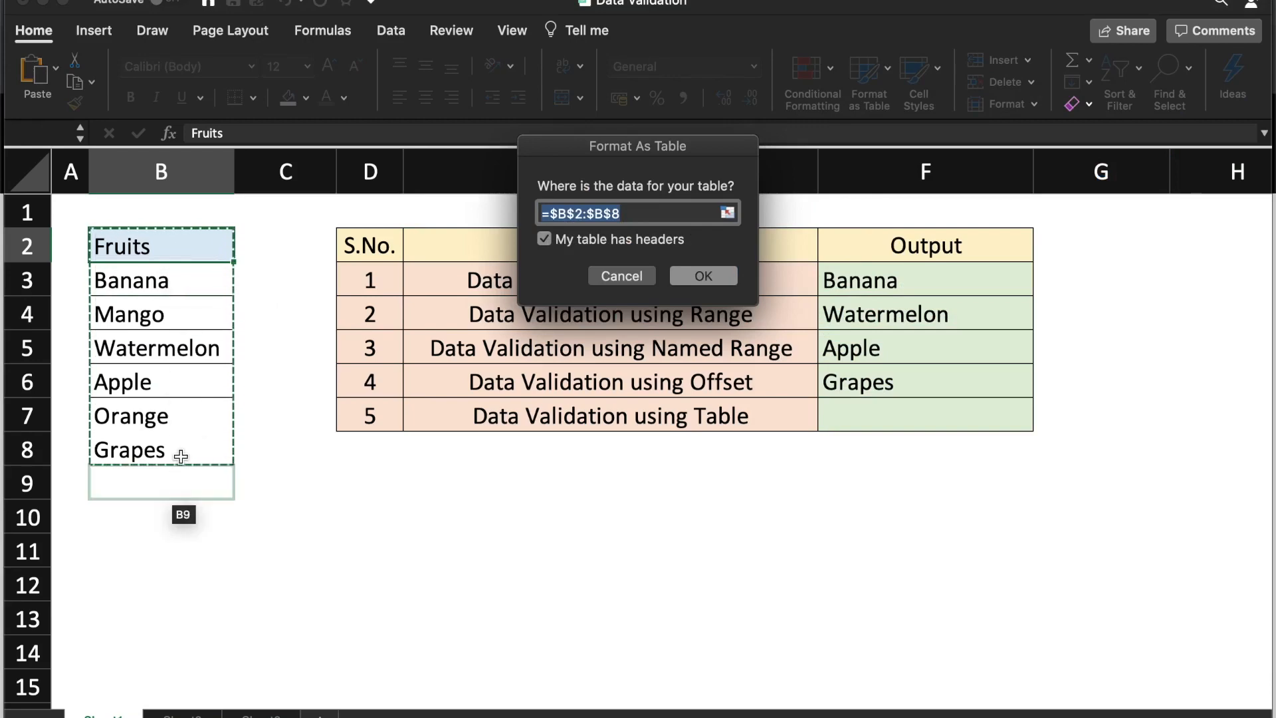
{"action": "left_click", "coordinate": [693, 278]}
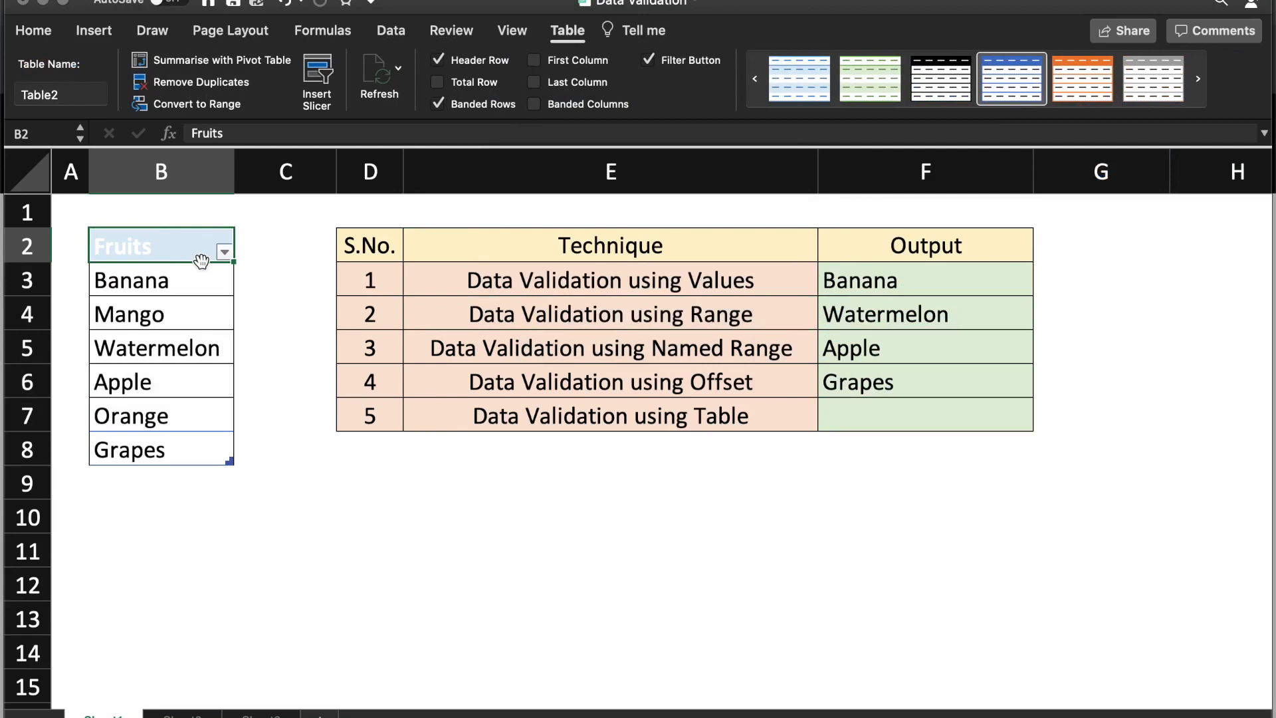
{"action": "double_click", "coordinate": [73, 97]}
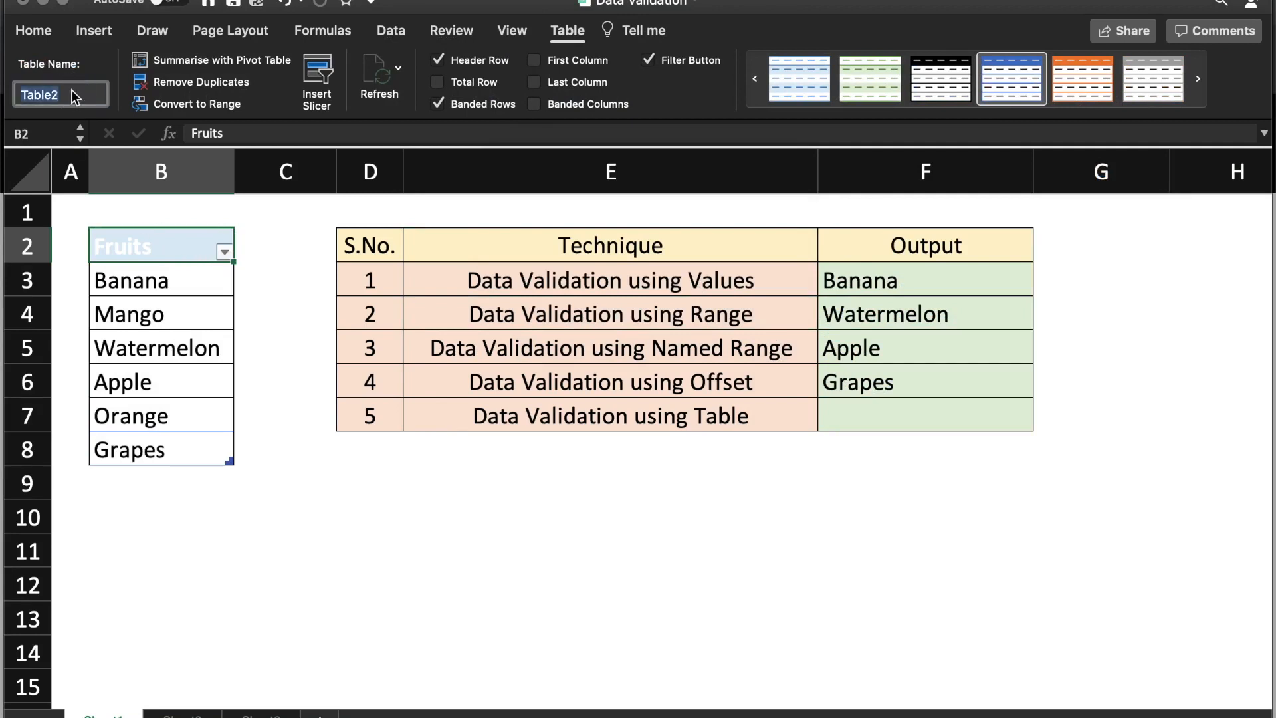
{"action": "type", "text": "Fruit"}
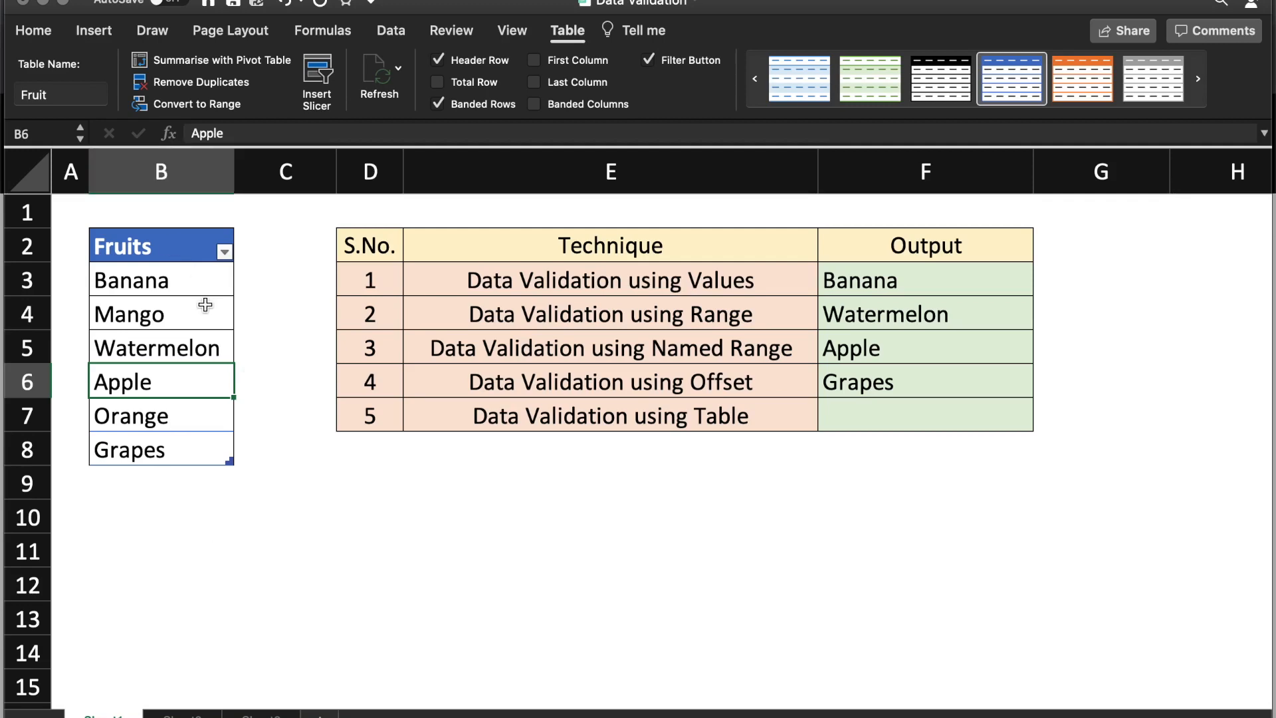
Create a list data validation in F7 with the source =Indirect("Fruit[Fruits]") and choose Apple from its drop-down list.
{"action": "left_click", "coordinate": [907, 422]}
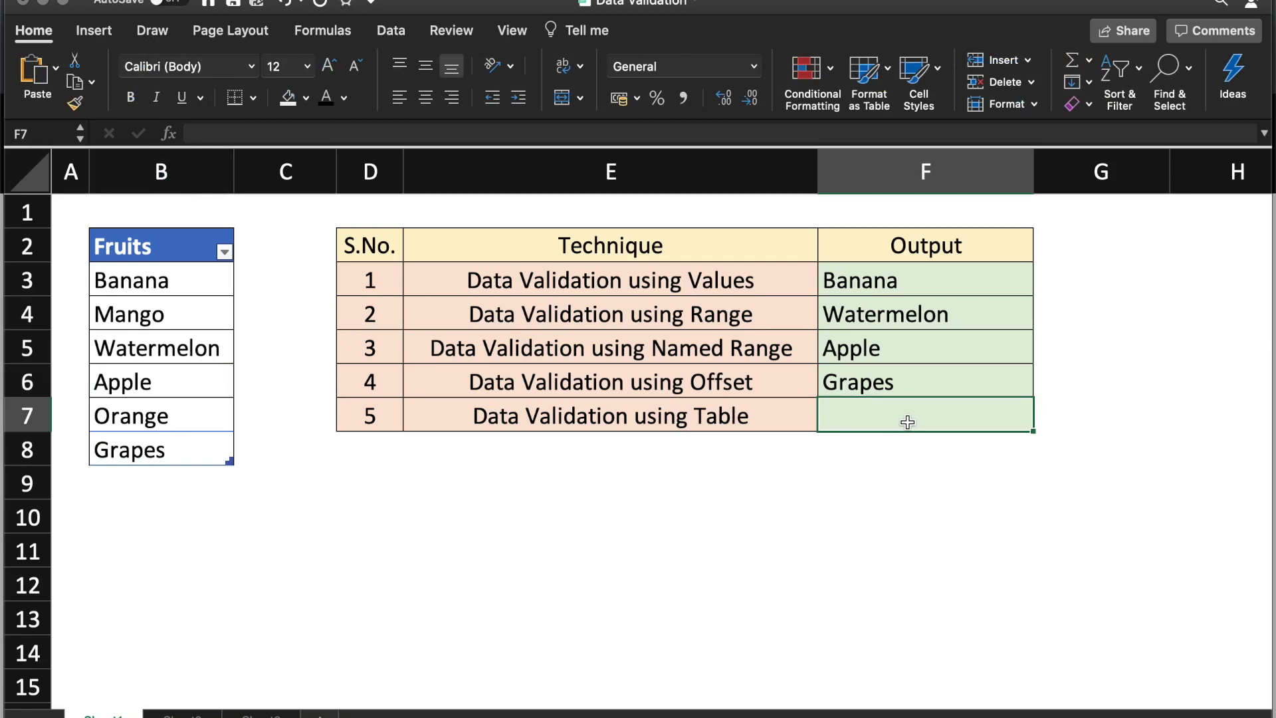
{"action": "left_click", "coordinate": [391, 30]}
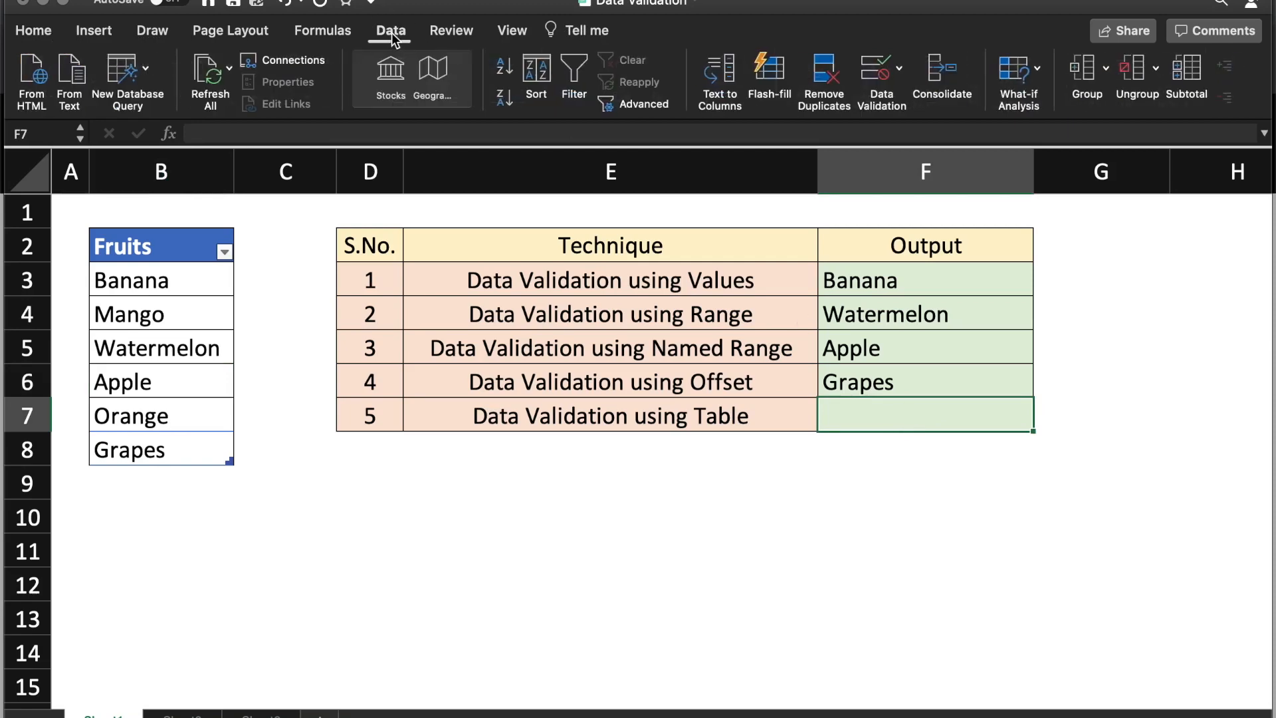
{"action": "left_click", "coordinate": [878, 73]}
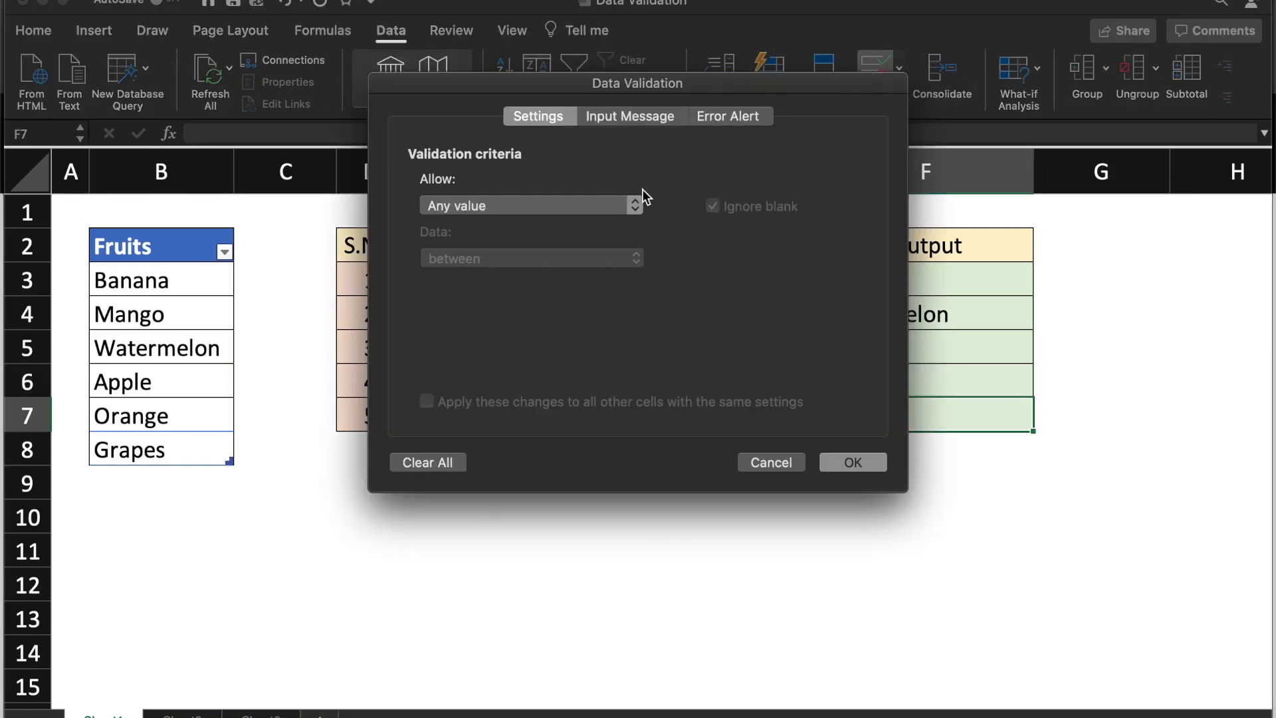
{"action": "left_click", "coordinate": [637, 206]}
{"action": "left_click", "coordinate": [457, 257]}
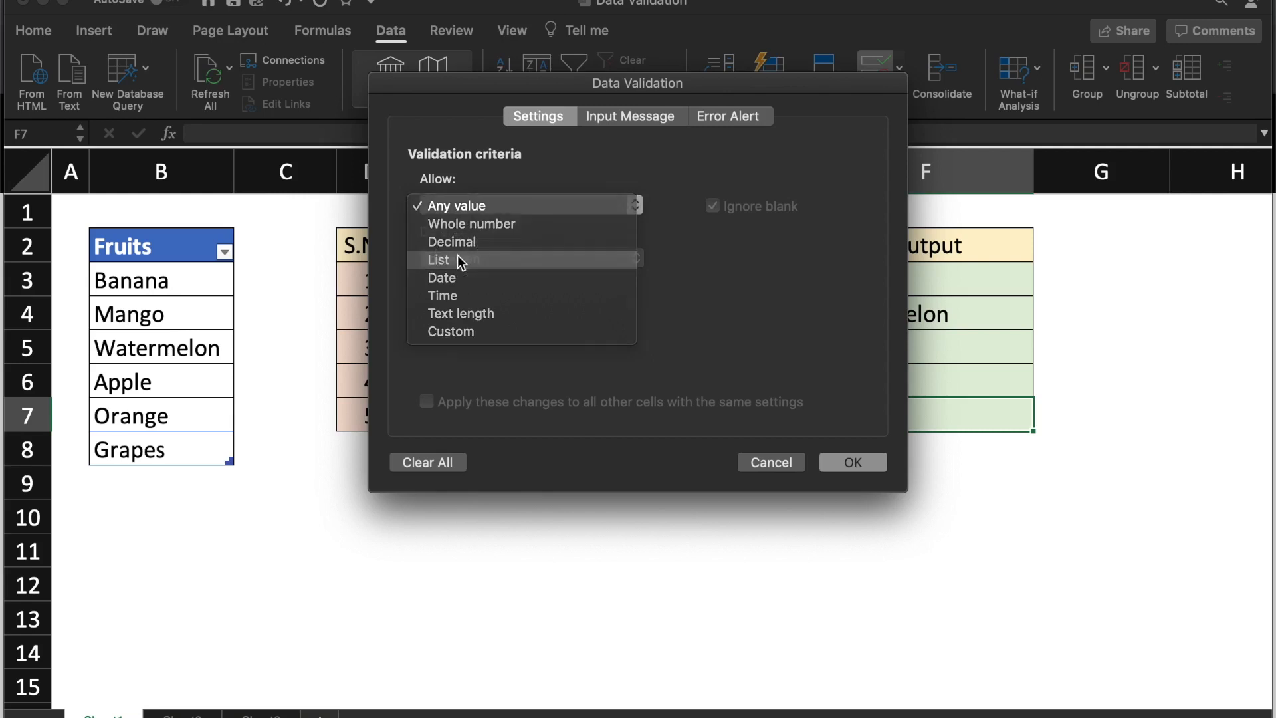
{"action": "left_click", "coordinate": [431, 311]}
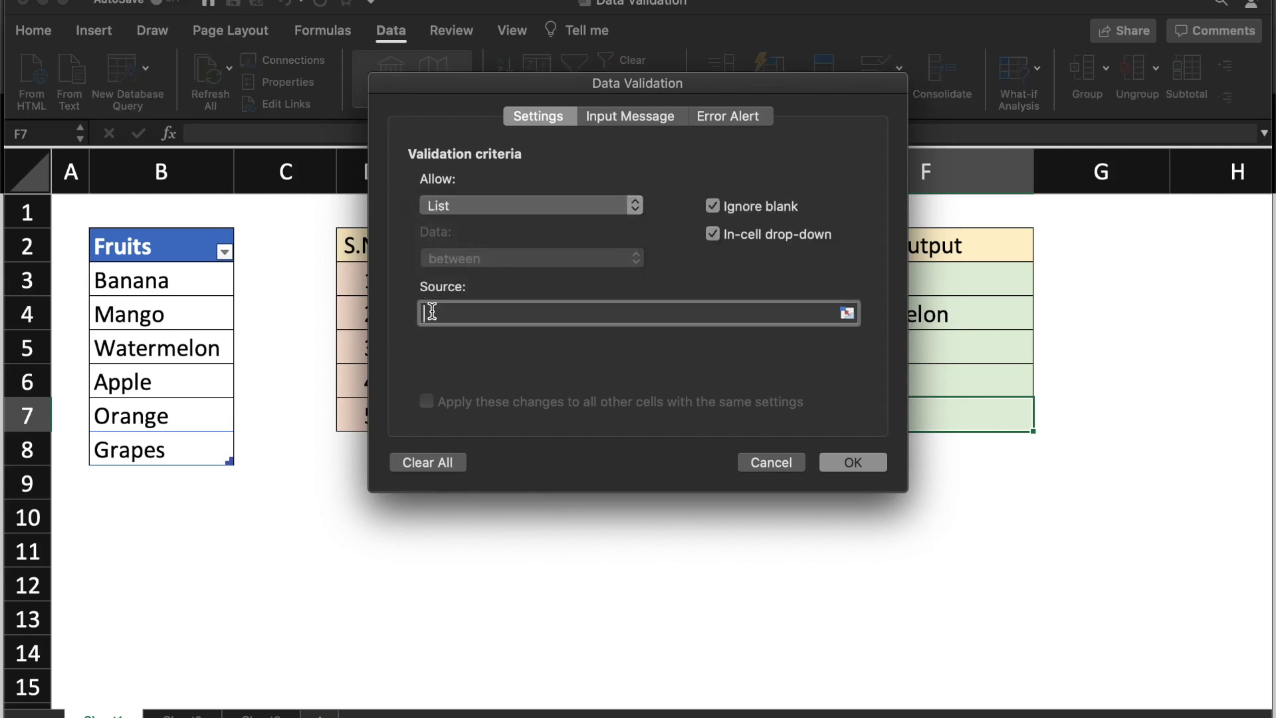
{"action": "type", "text": "=Indirect(\"Fruit["}
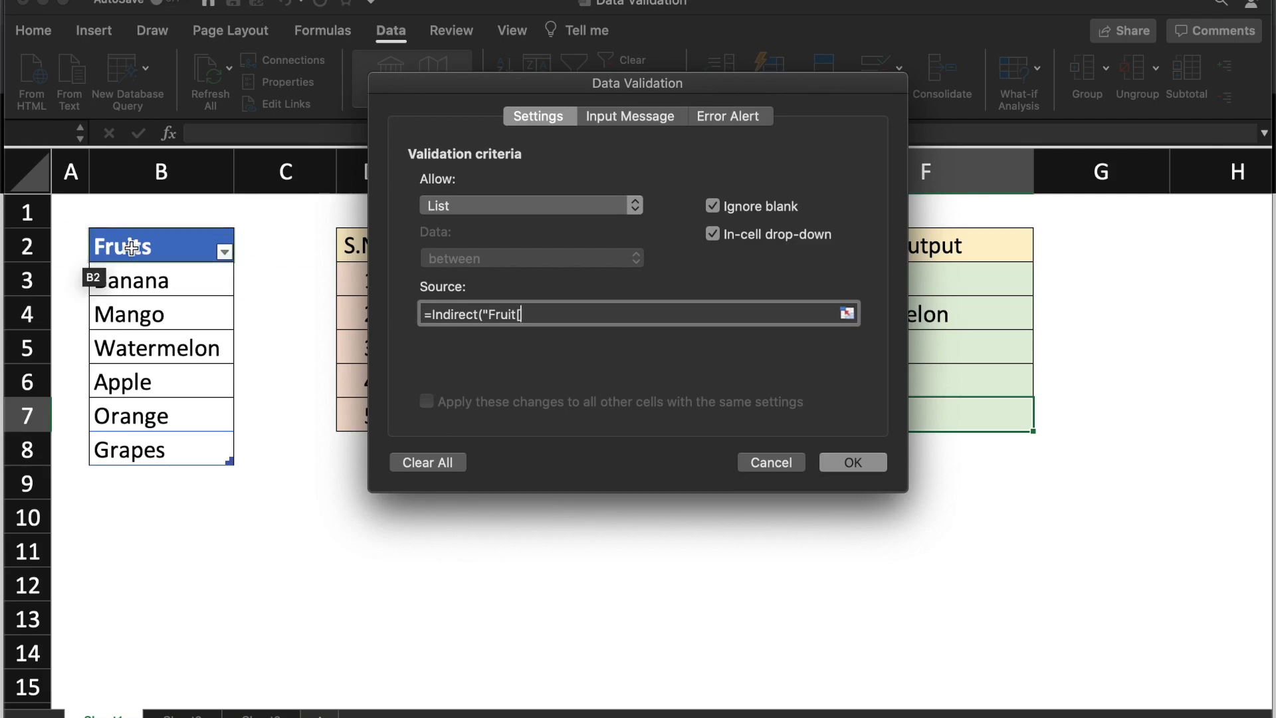
{"action": "type", "text": "Fruits"}
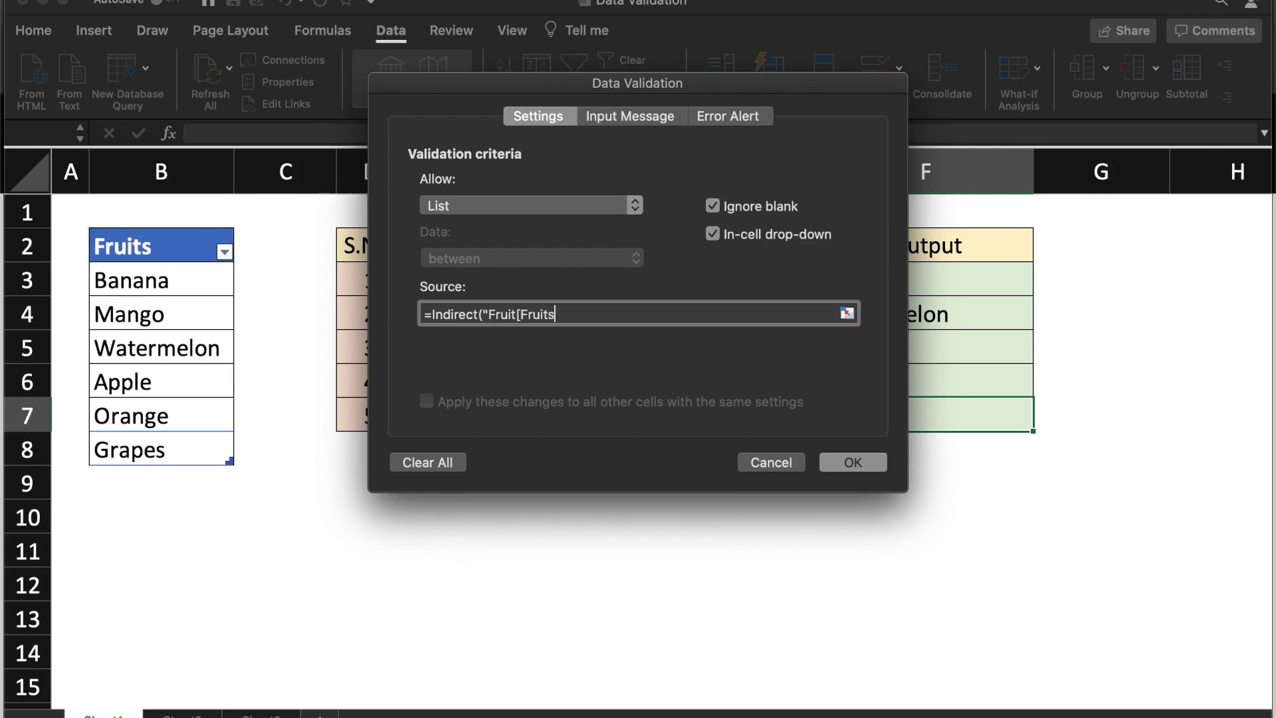
{"action": "type", "text": "]\""}
{"action": "left_click", "coordinate": [838, 459]}
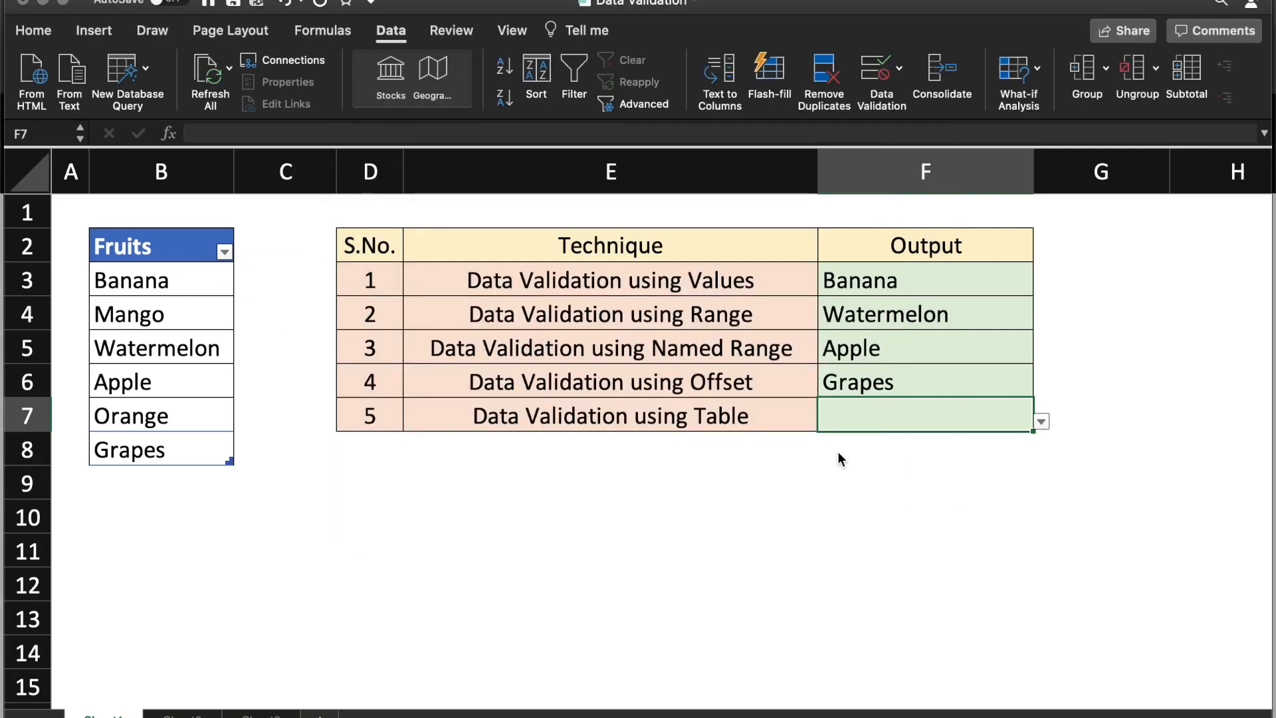
{"action": "left_click", "coordinate": [1041, 422]}
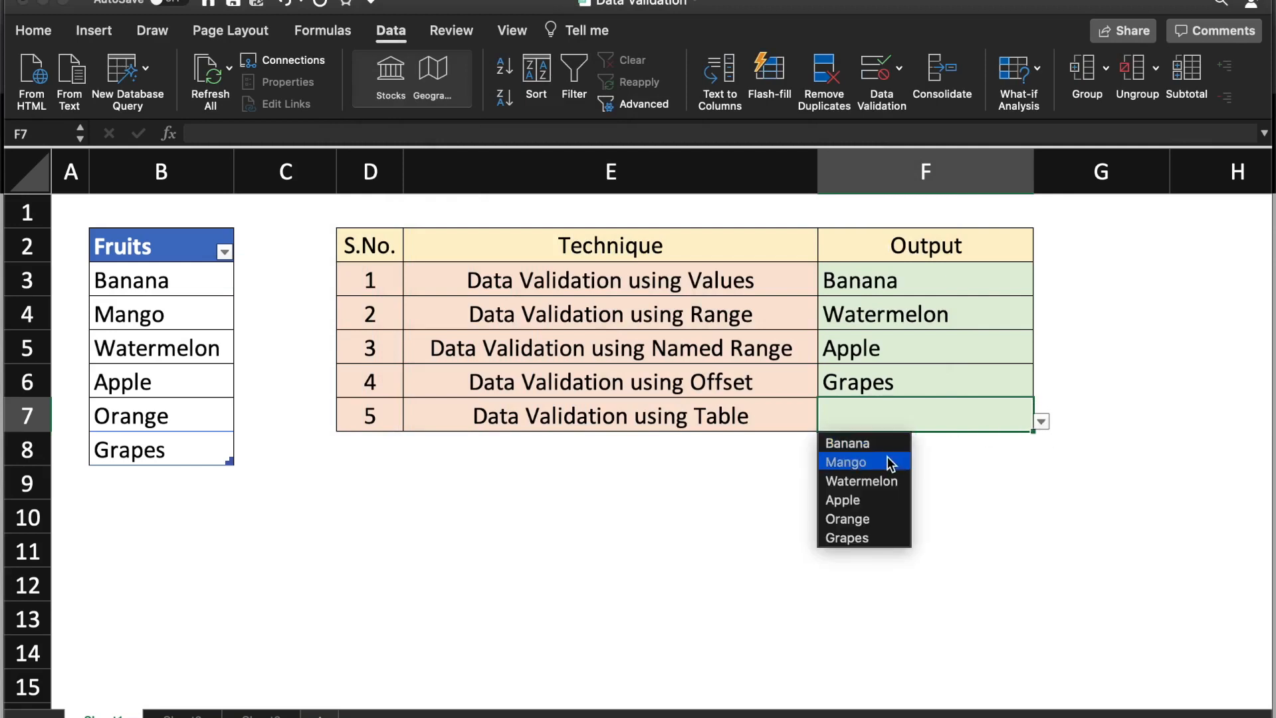
{"action": "left_click", "coordinate": [872, 506]}
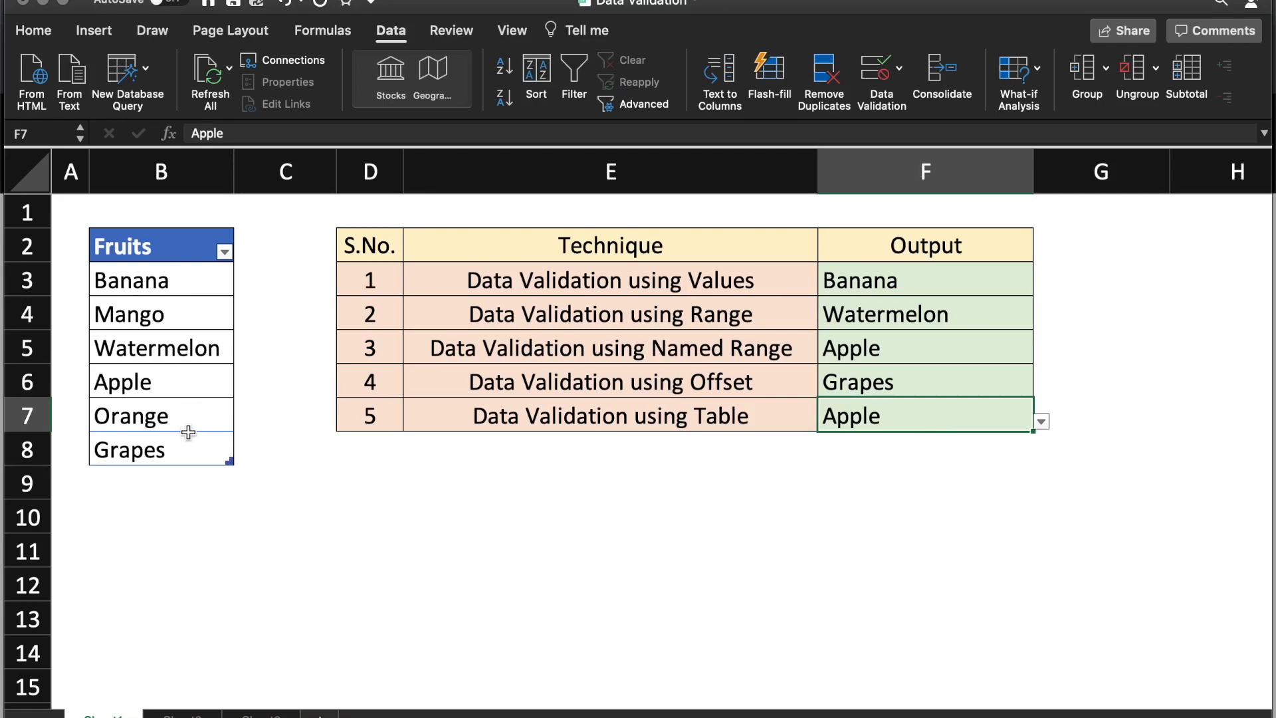
Add Lychee to the end of the Fruits table, in cell B9.
{"action": "left_click", "coordinate": [145, 477]}
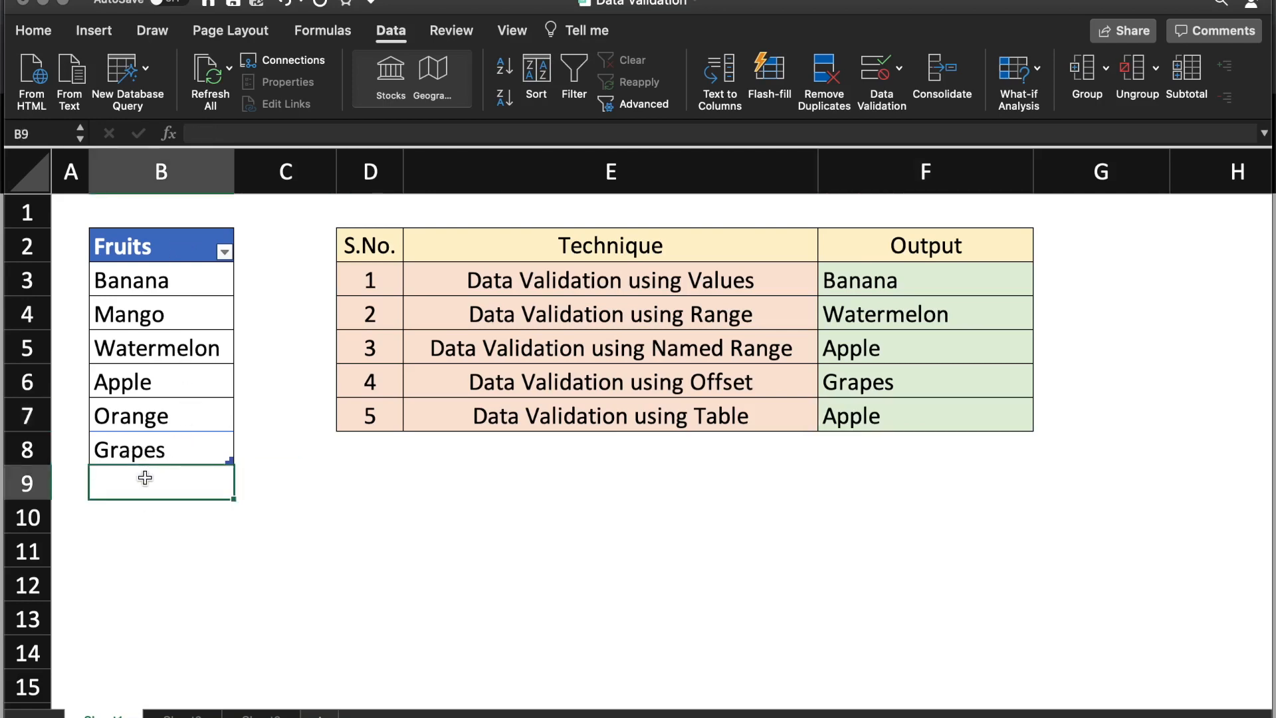
{"action": "type", "text": "Lychee"}
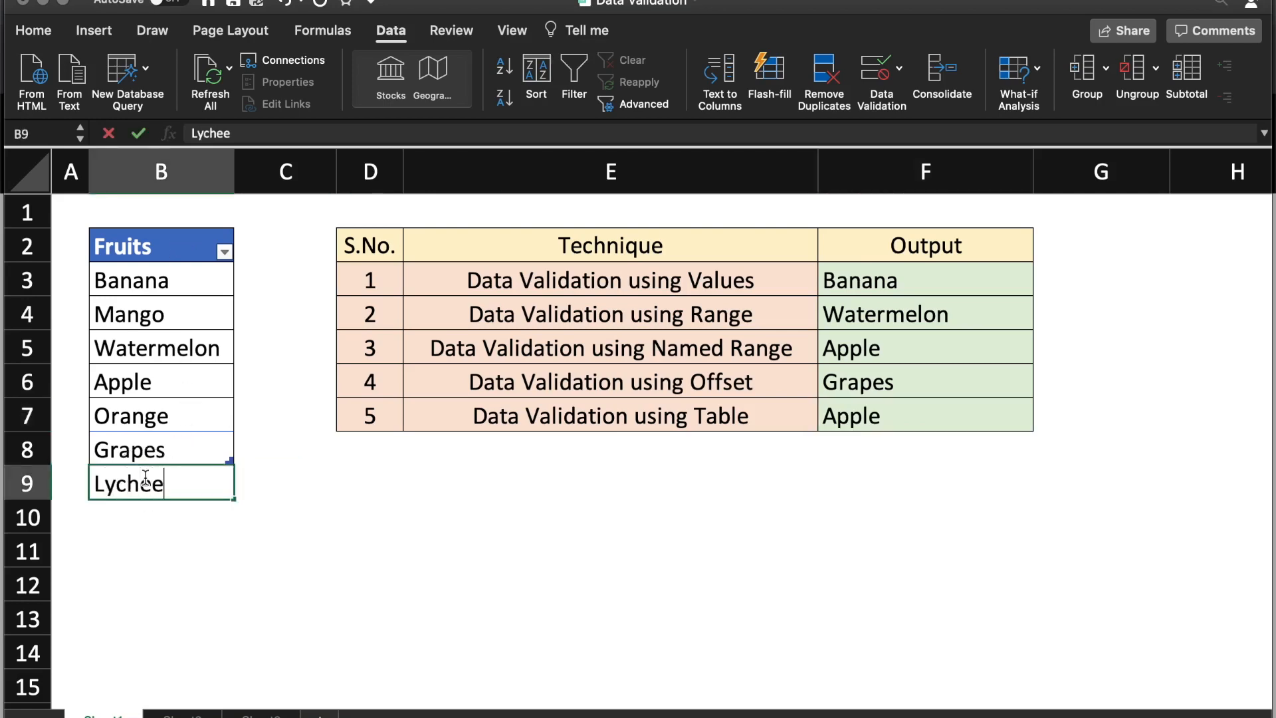
{"action": "key", "text": "Return"}
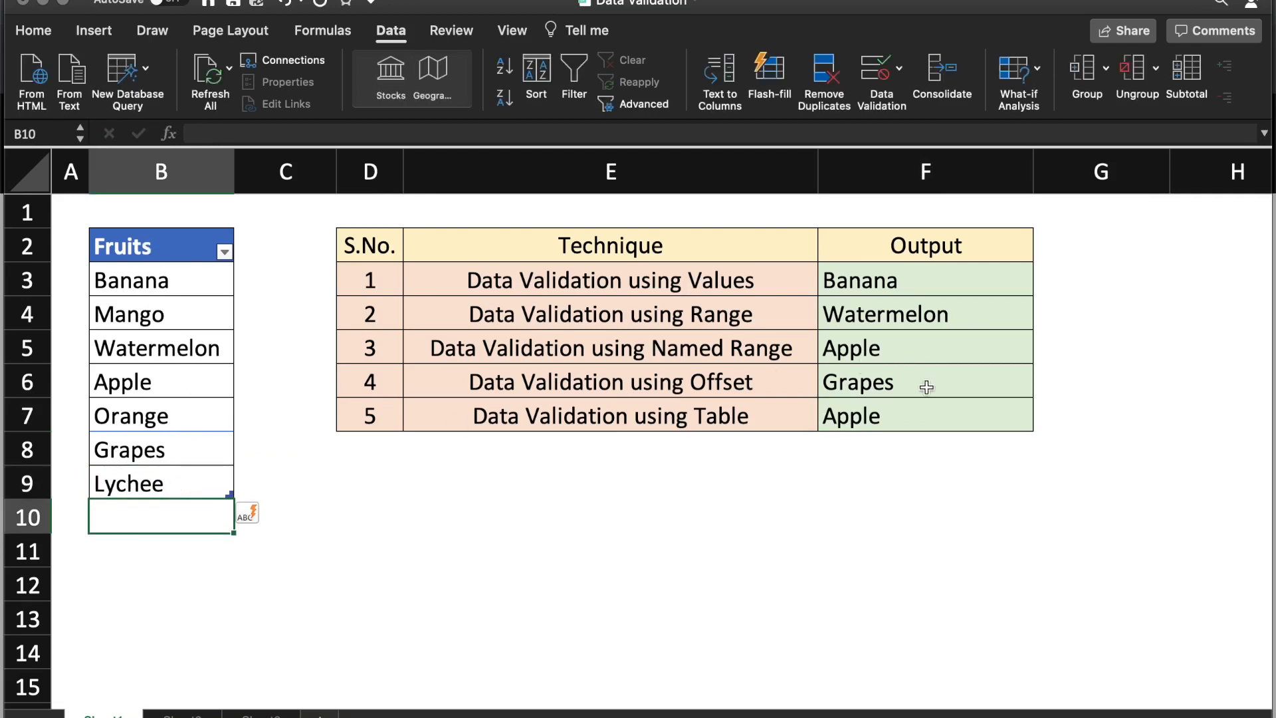
Choose Lychee from the table-based drop-down list in F7 and from the OFFSET-based one in F6.
{"action": "left_click", "coordinate": [917, 412]}
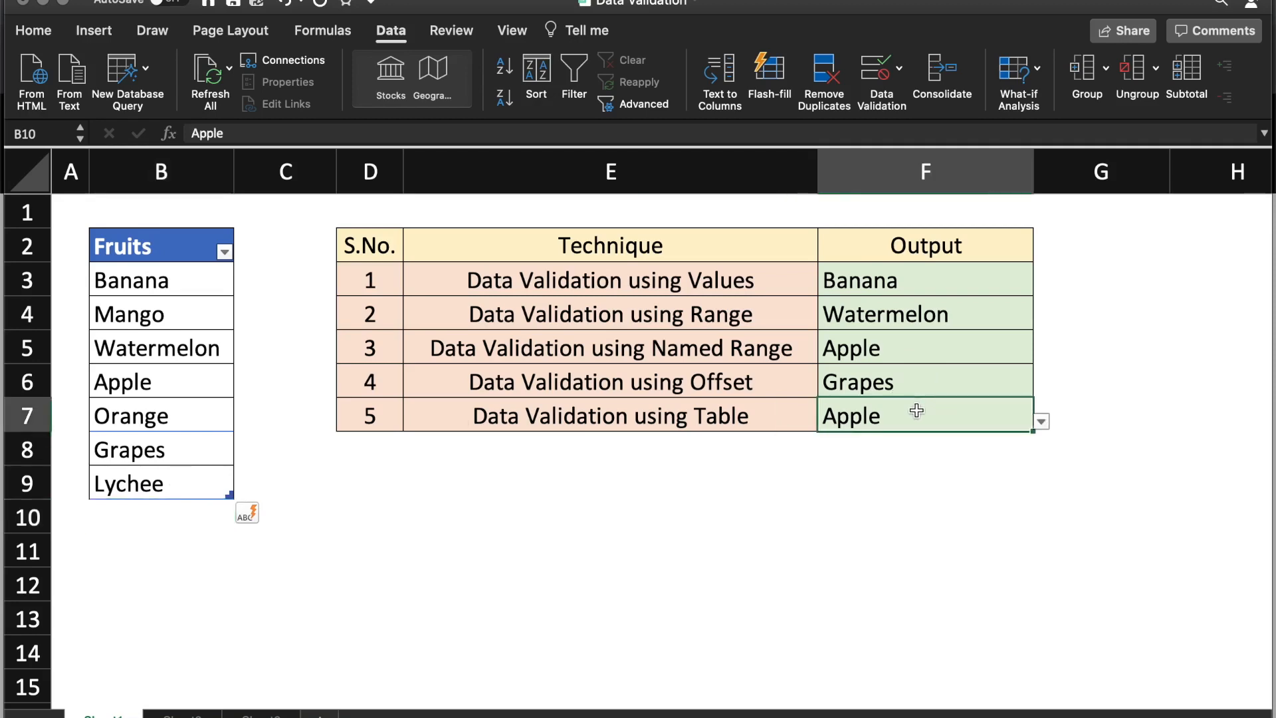
{"action": "left_click", "coordinate": [1040, 421]}
{"action": "left_click", "coordinate": [881, 556]}
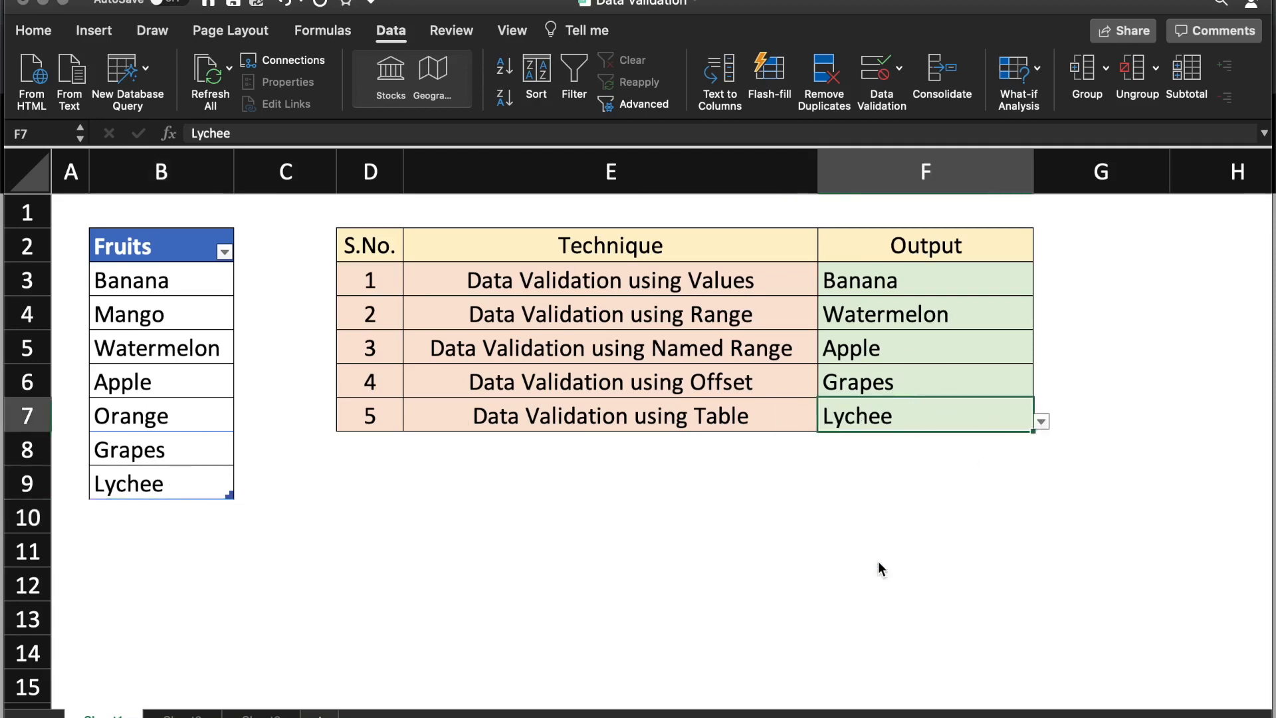
{"action": "left_click", "coordinate": [989, 380]}
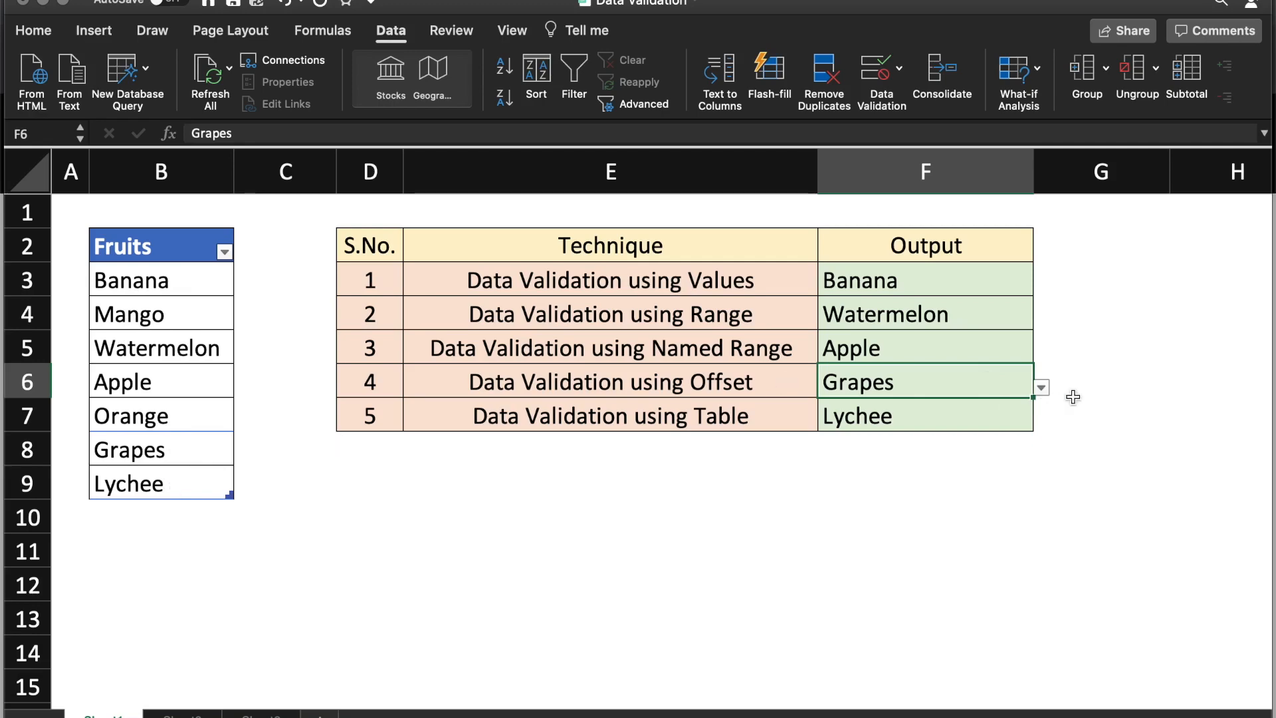
{"action": "left_click", "coordinate": [1041, 388]}
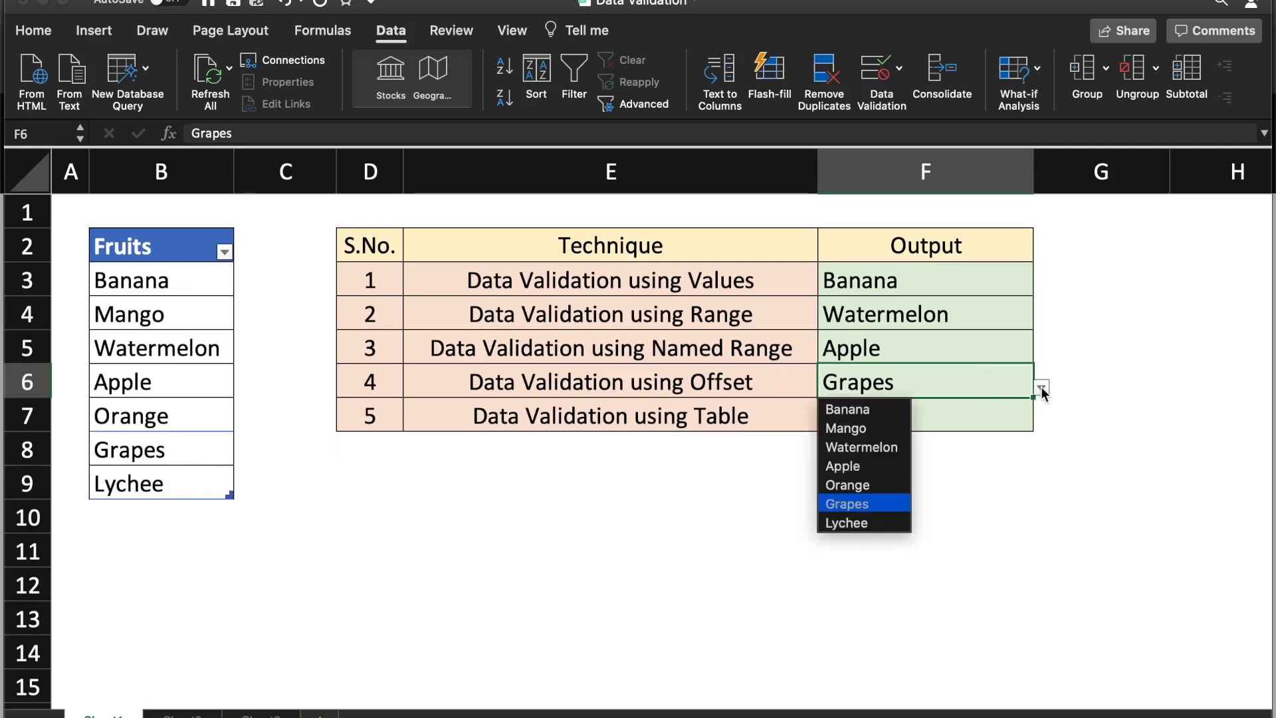
{"action": "left_click", "coordinate": [869, 522]}
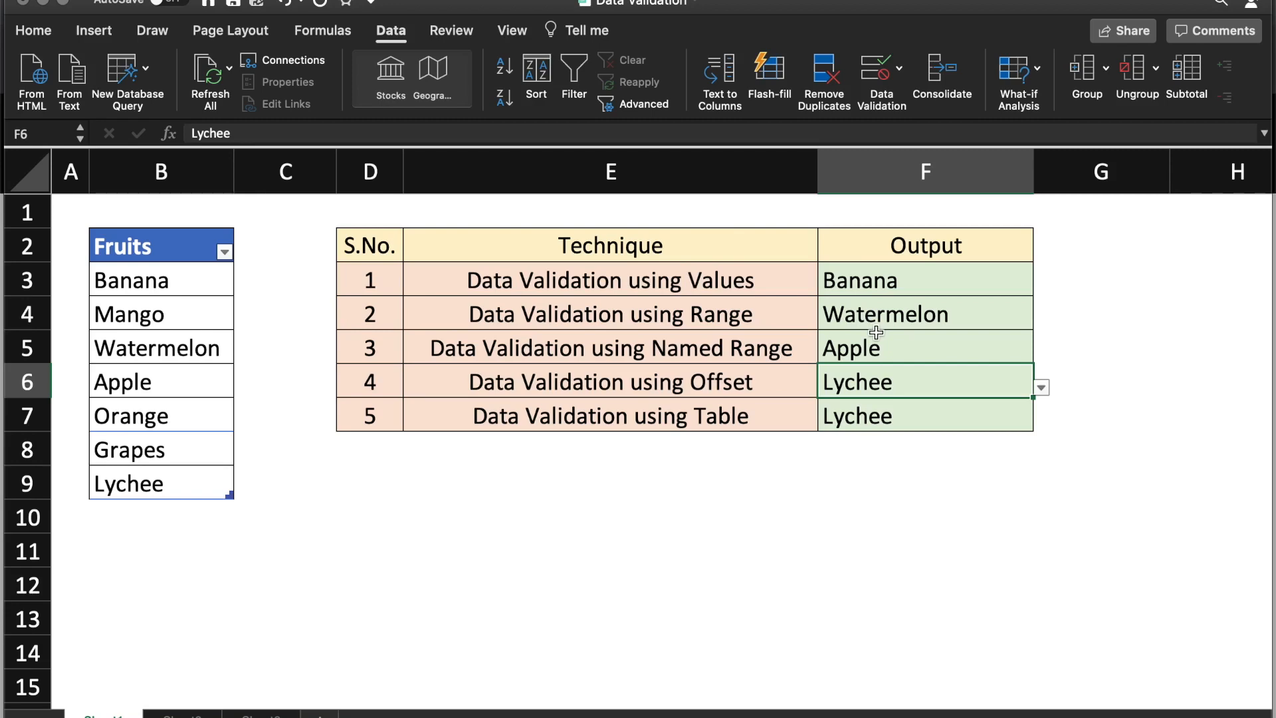
{"action": "left_click", "coordinate": [699, 416]}
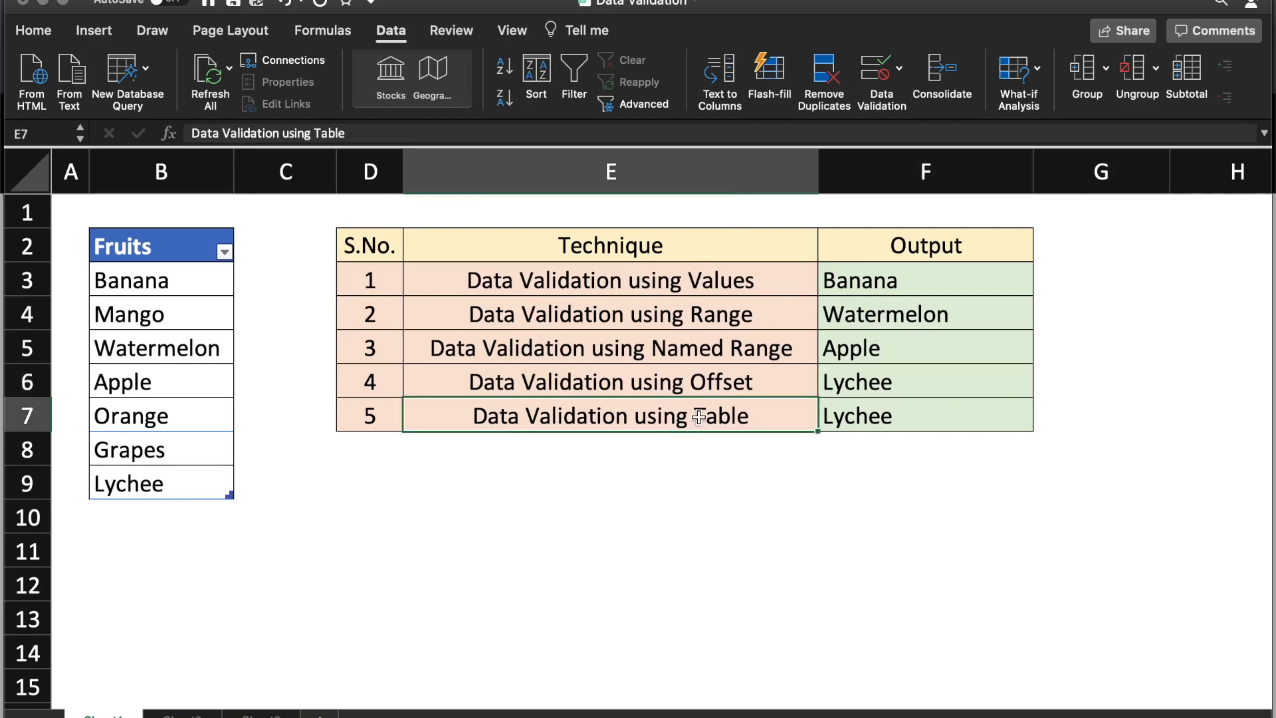